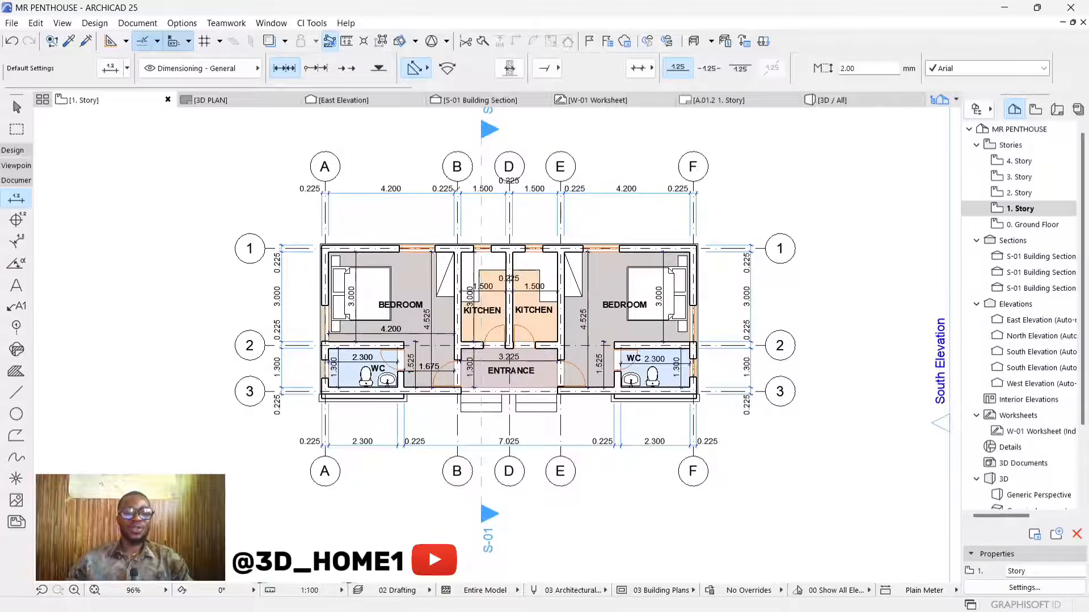
# Step: Examine the existing dimension chains and their long witness lines around the 1. Story floor plan
pyautogui.scroll(-3, 479, 227)
pyautogui.scroll(3, 485, 218)
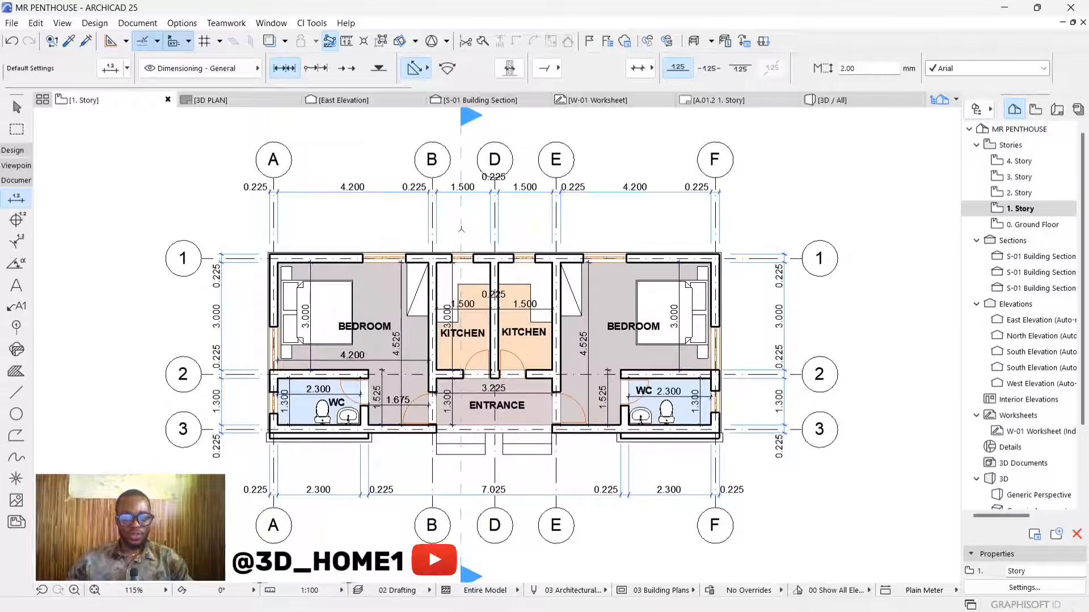
pyautogui.scroll(5, 277, 193)
pyautogui.press('Escape')
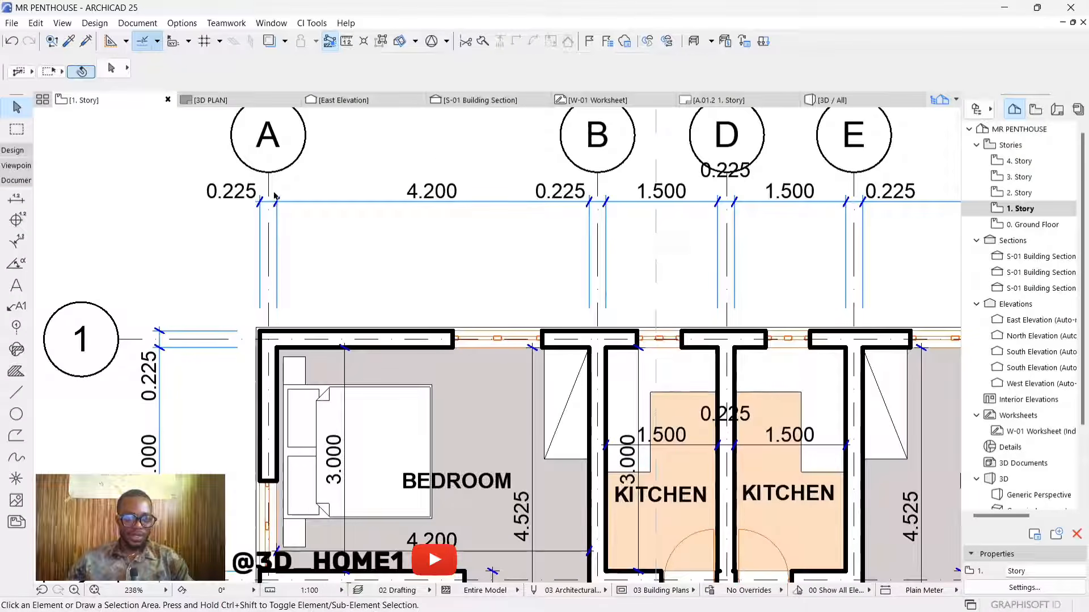
pyautogui.scroll(-4, 275, 195)
pyautogui.scroll(6, 274, 182)
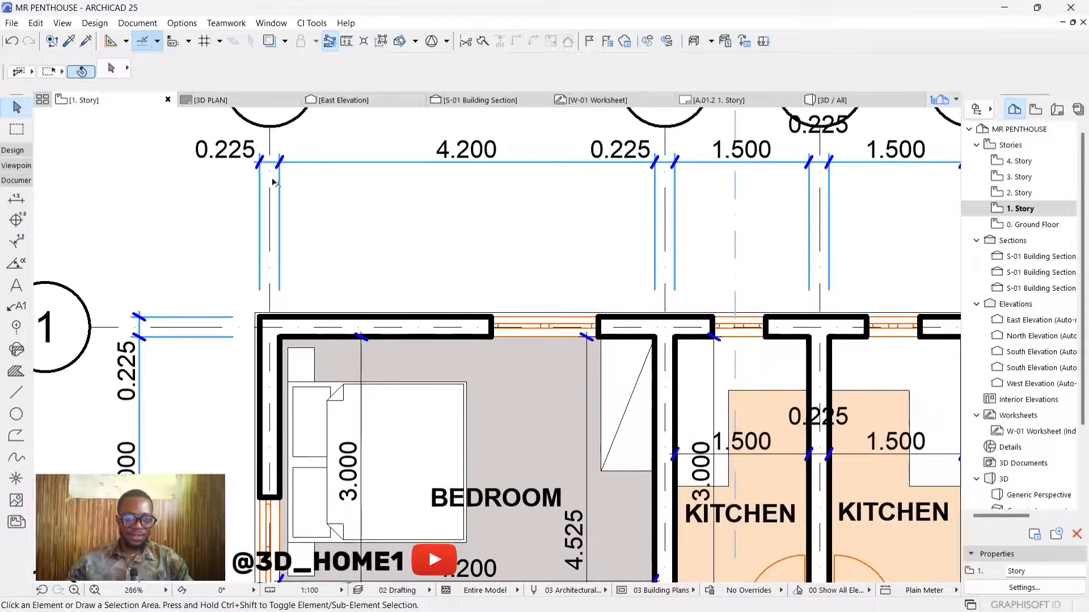
pyautogui.scroll(-6, 214, 247)
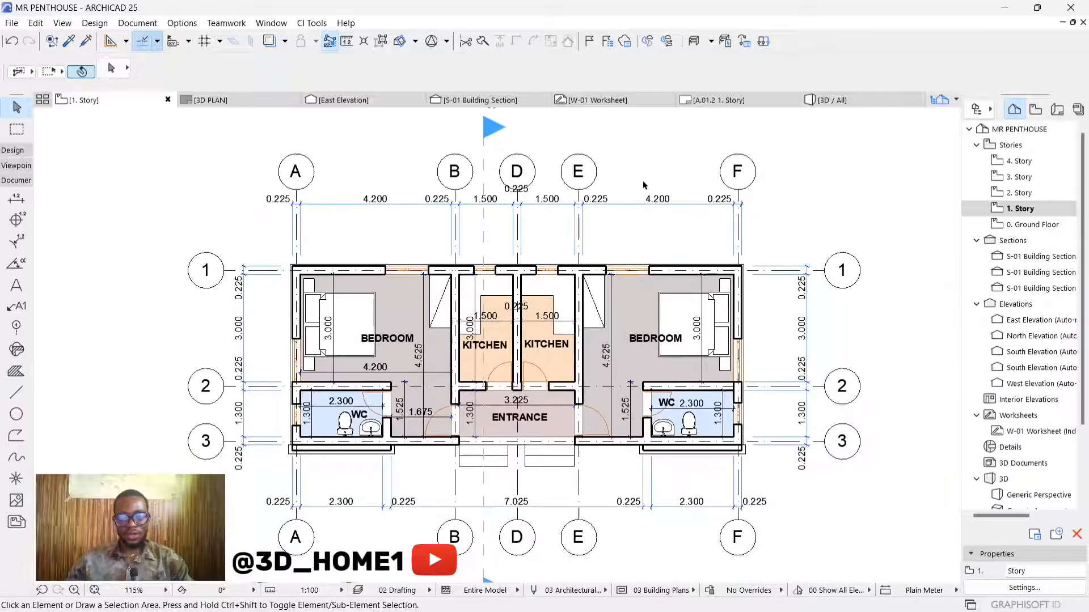
pyautogui.scroll(-2, 645, 185)
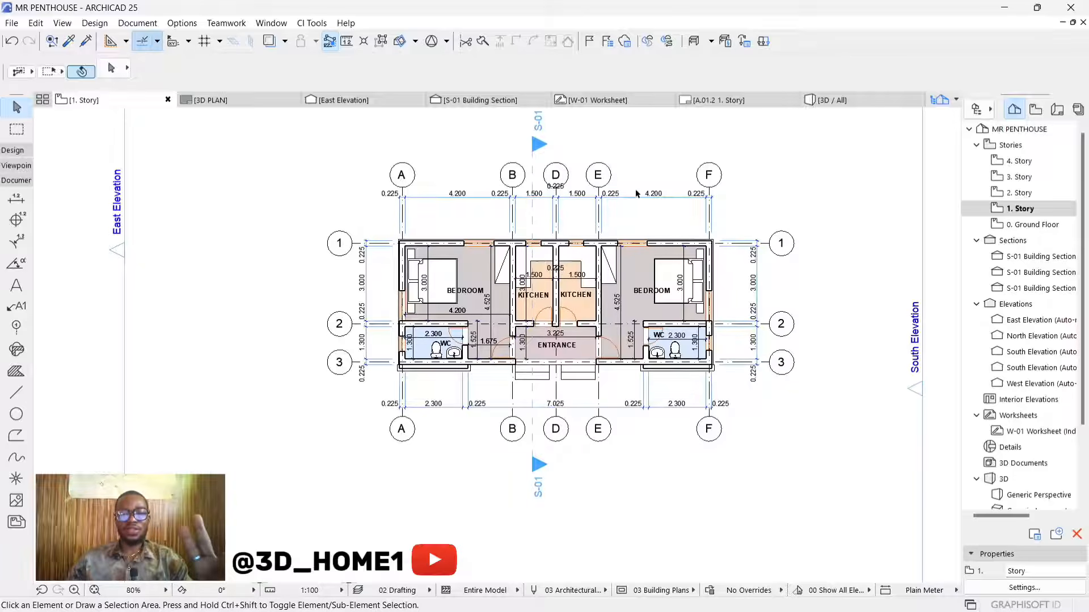
pyautogui.scroll(1, 641, 211)
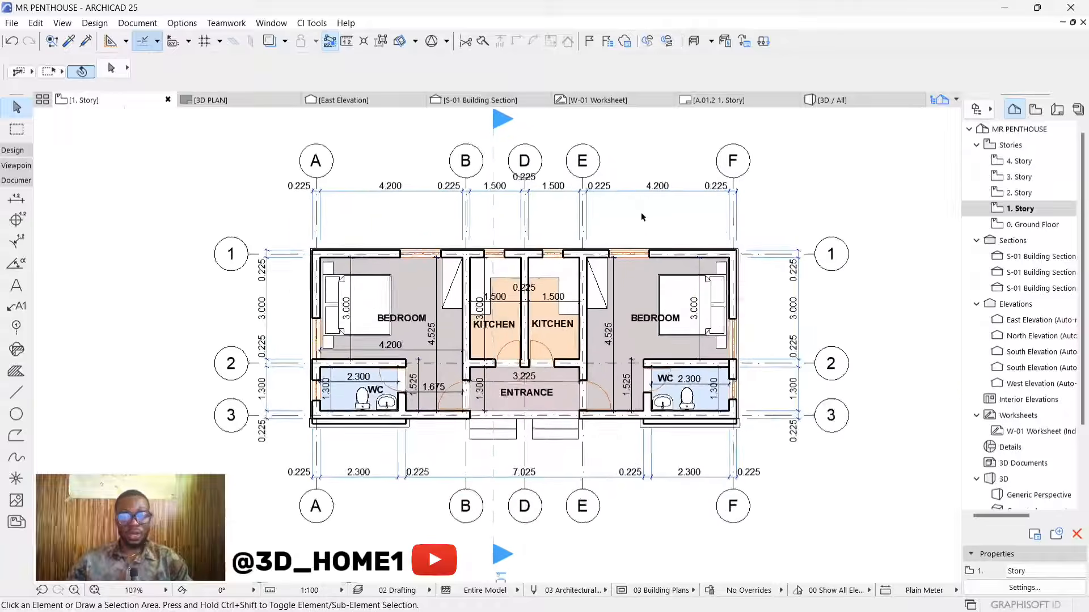
pyautogui.scroll(-1, 479, 228)
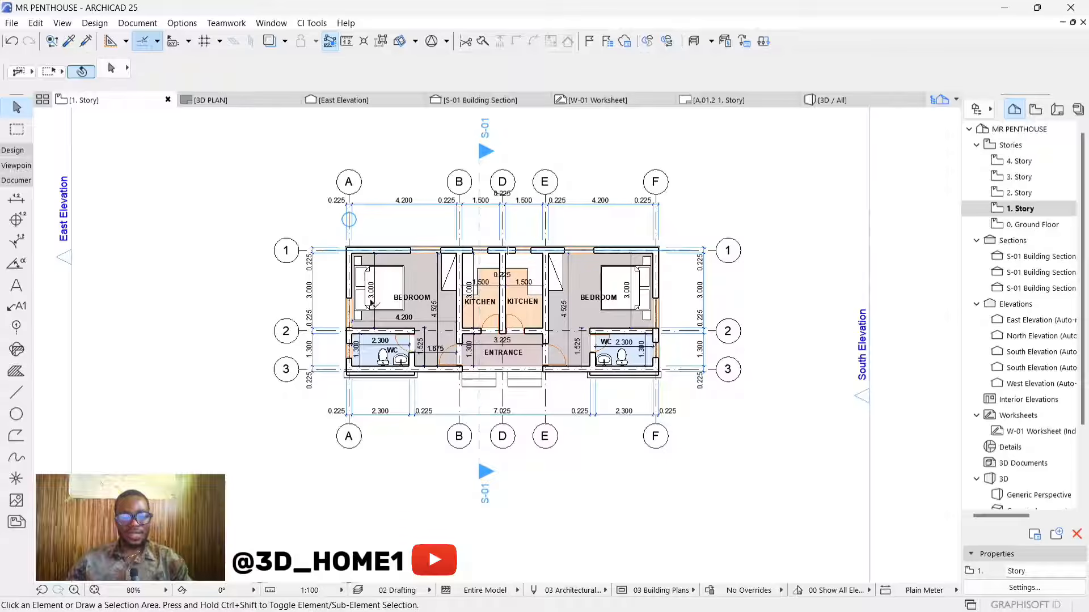
# Step: Activate the Dimension tool and open its default settings, keeping the plan's dimensions in view beside the dialog
pyautogui.click(15, 150)
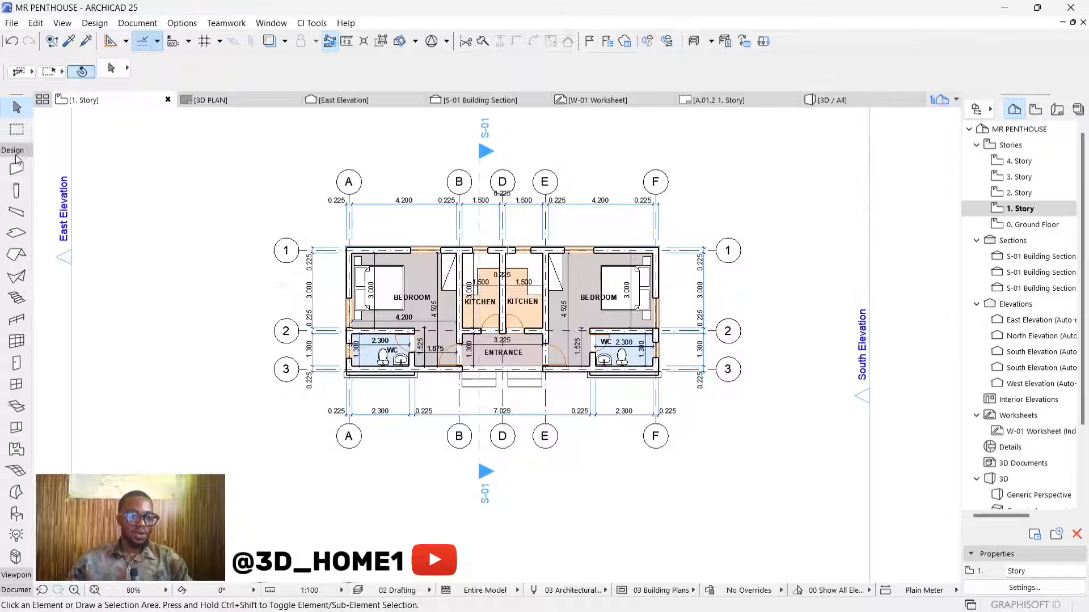
pyautogui.click(15, 590)
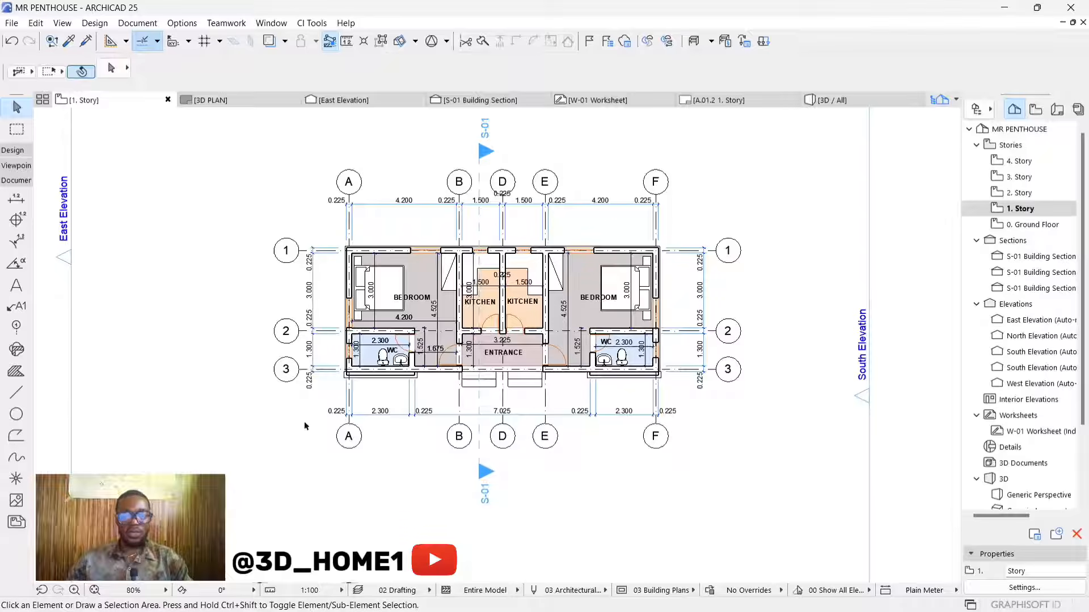
pyautogui.click(15, 200)
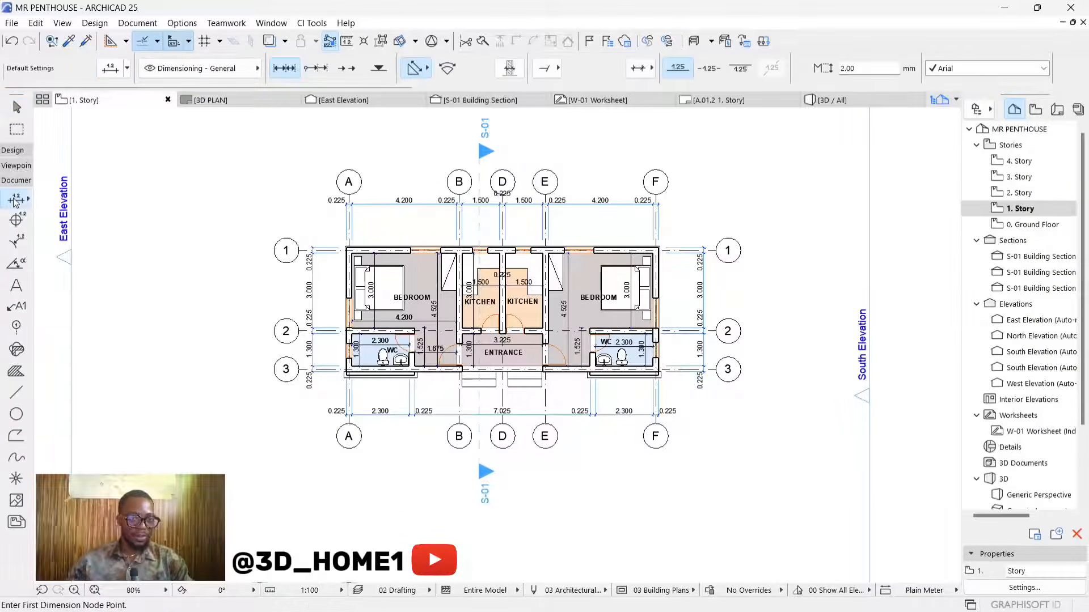
pyautogui.click(113, 69)
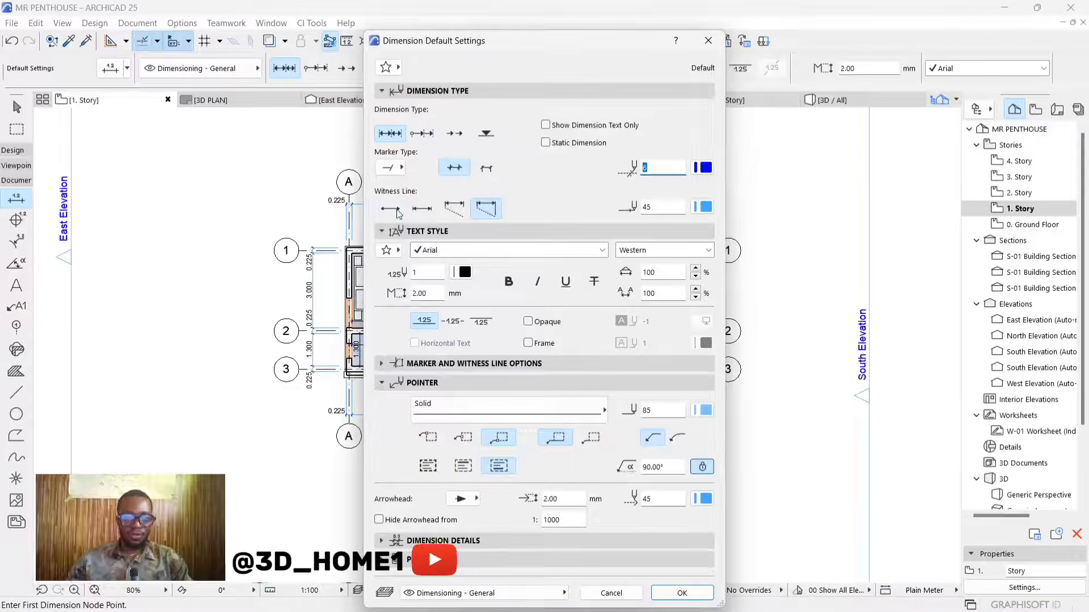
pyautogui.moveTo(488, 44); pyautogui.dragTo(641, 57)
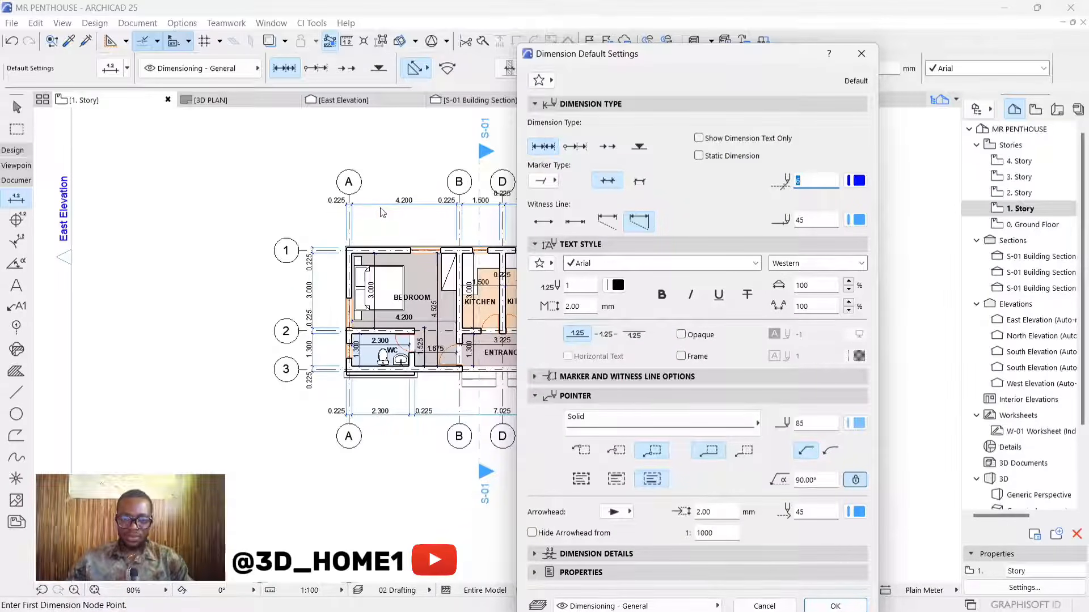
# Step: Set the dimension marker pen to 1 (black)
pyautogui.write('1')
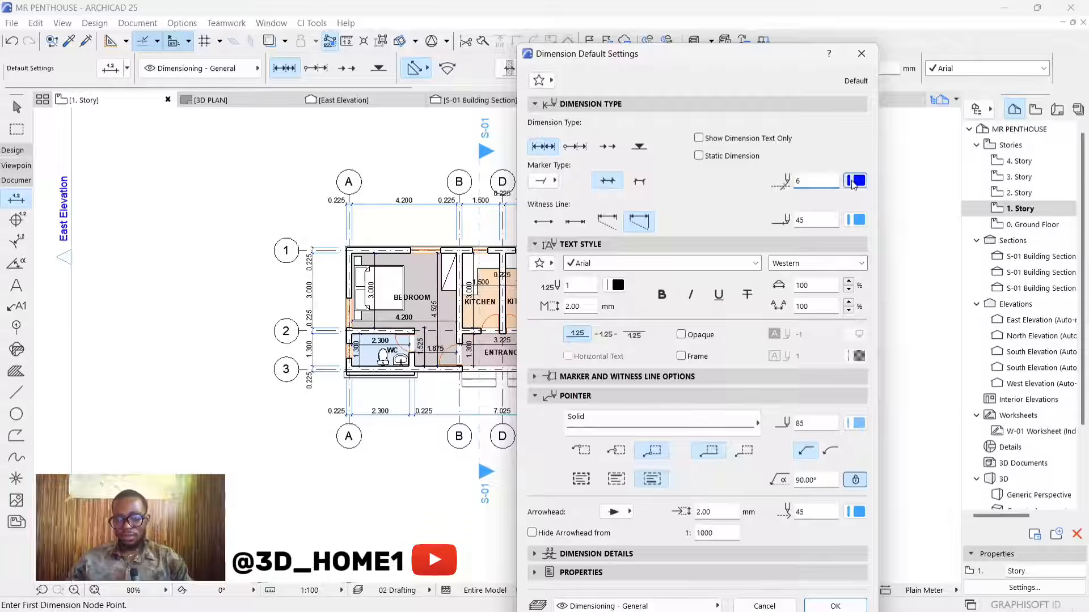
pyautogui.click(855, 181)
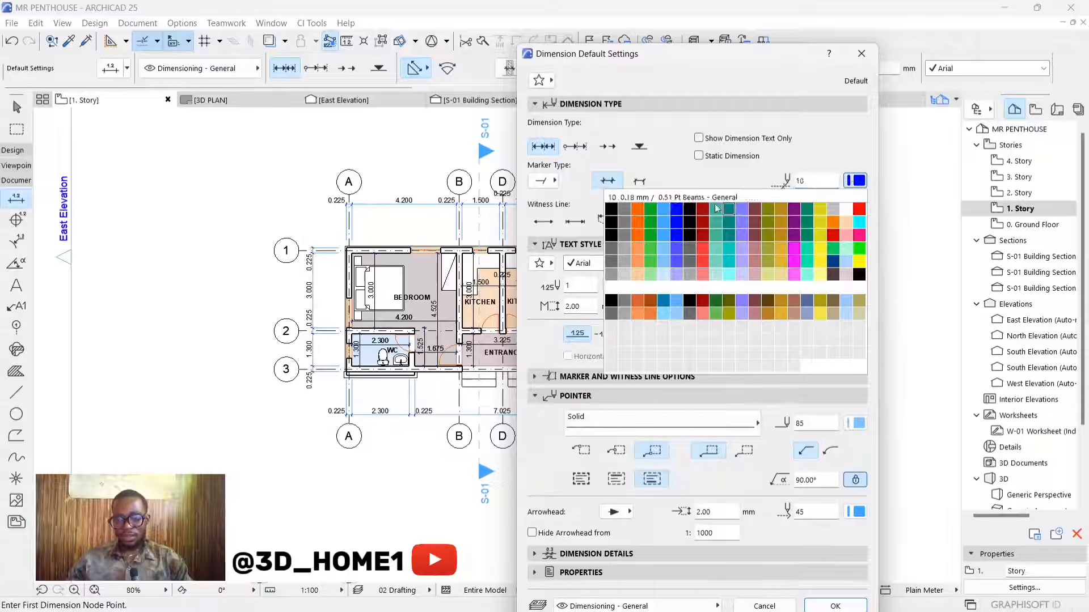
pyautogui.click(611, 214)
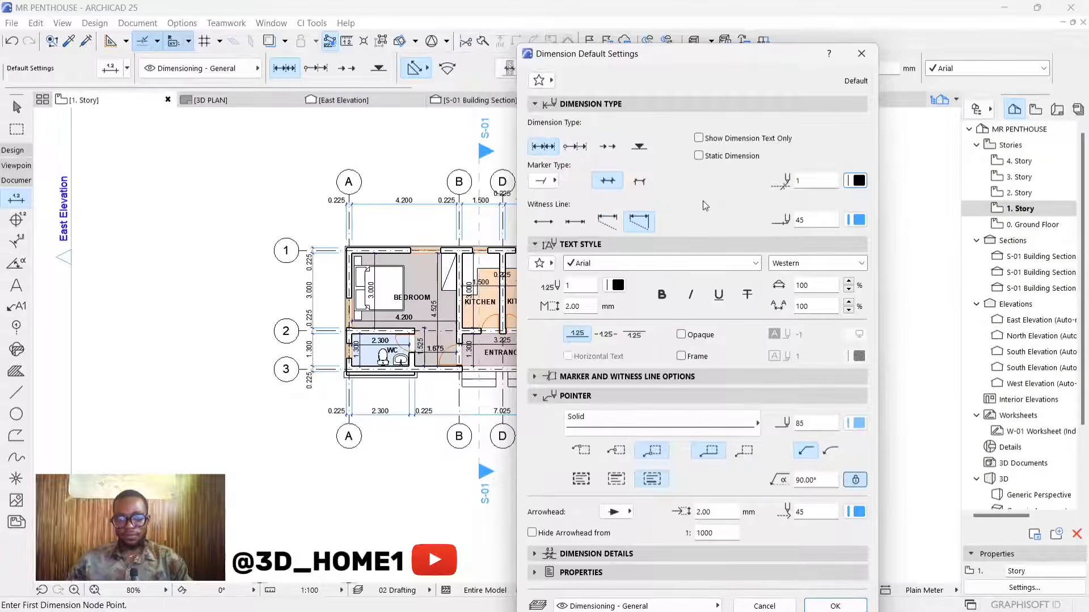
# Step: Set the witness line pen to 1 (black) and the dimension marker pen to 6 (blue)
pyautogui.click(857, 225)
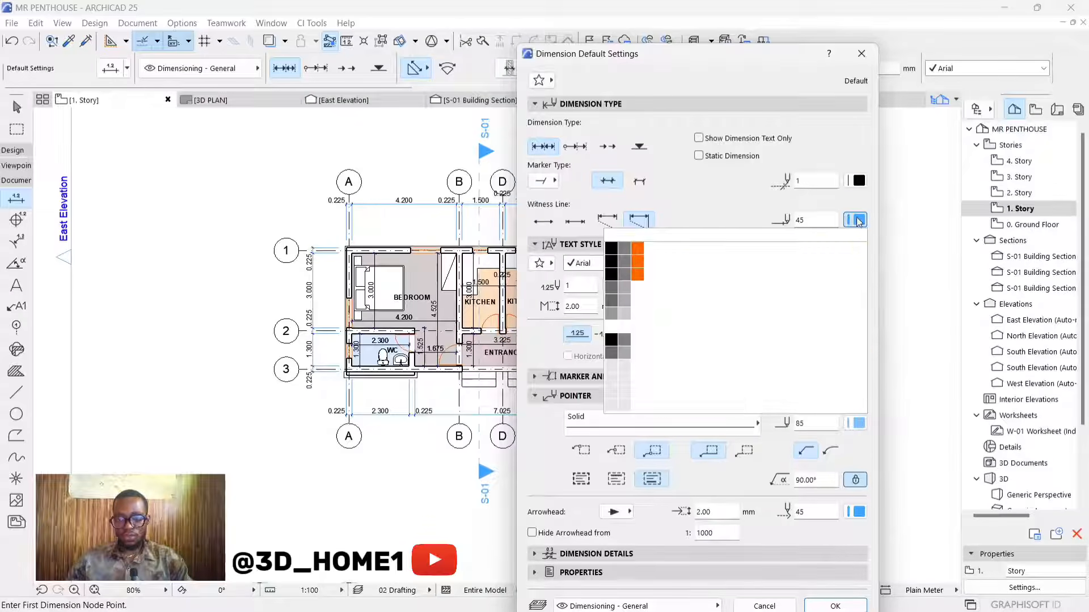
pyautogui.click(610, 249)
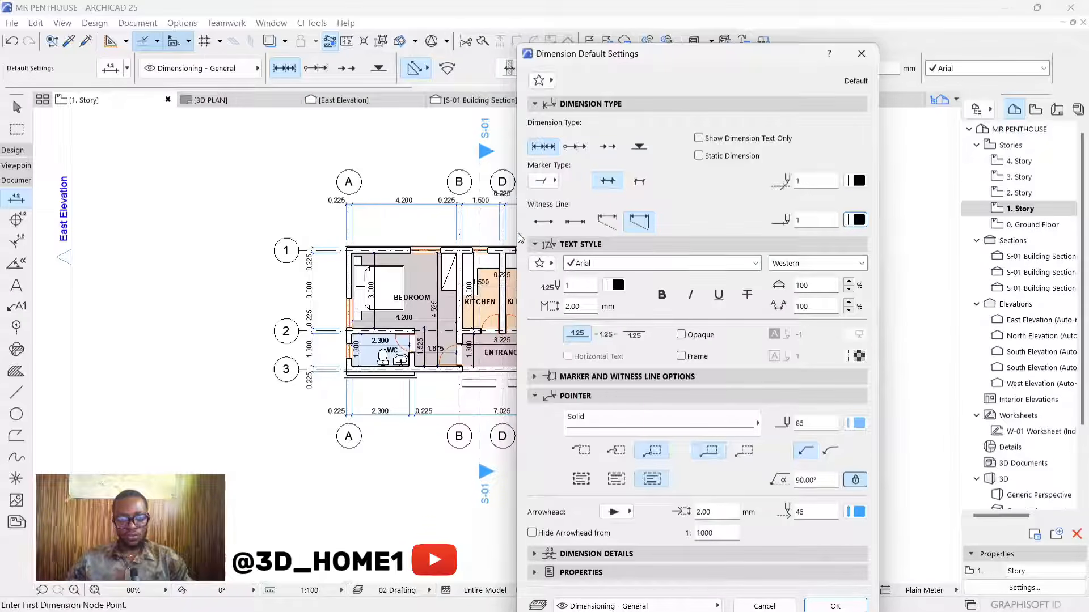
pyautogui.click(858, 181)
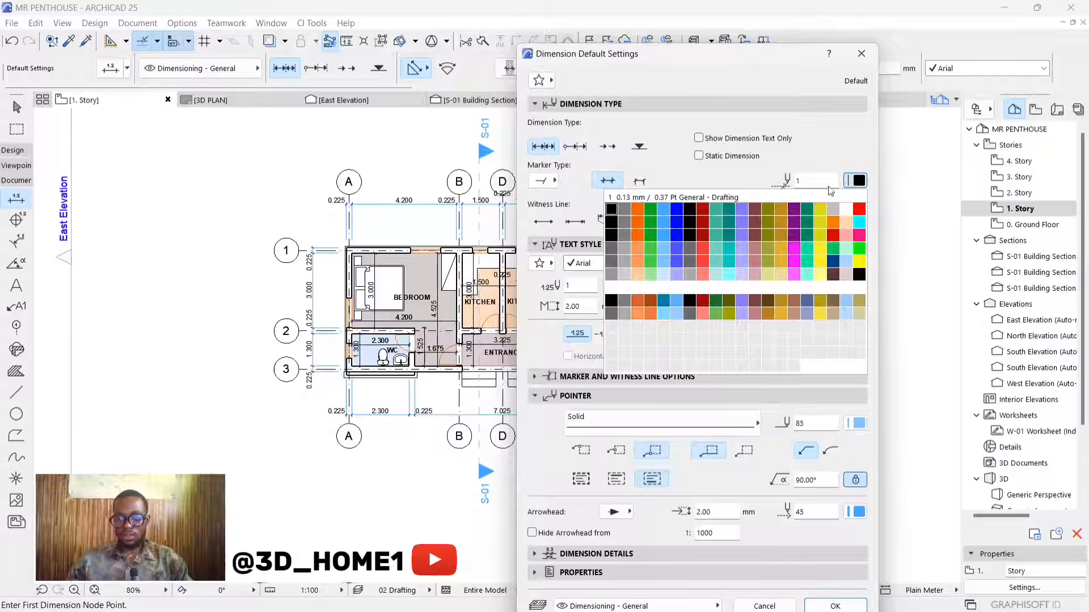
pyautogui.click(677, 210)
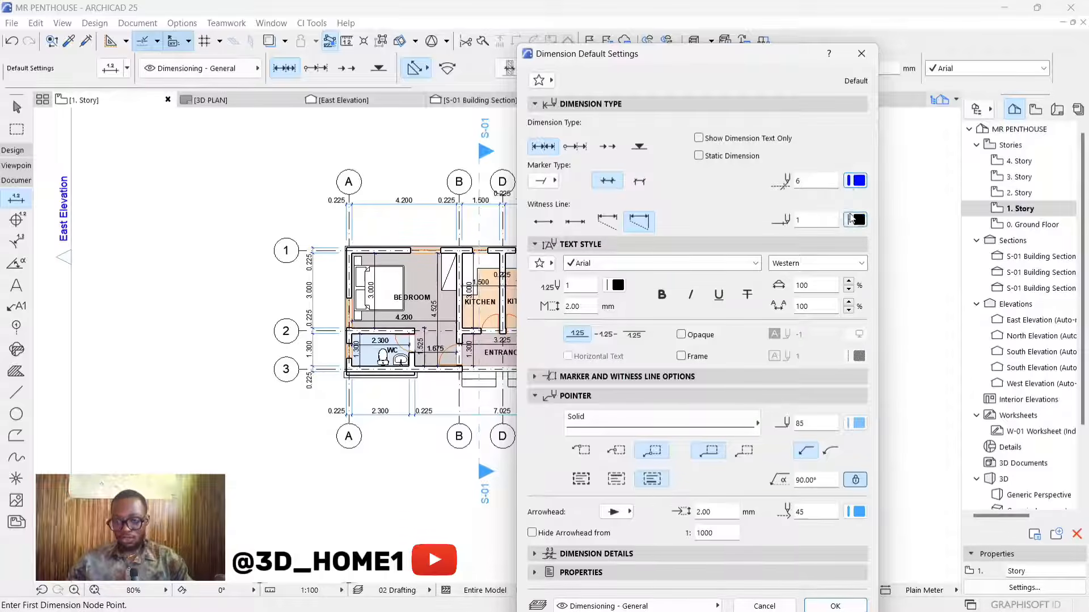
# Step: Choose the short witness line style, keep the Extend Witness Line option, and accept the dimension defaults
pyautogui.click(606, 223)
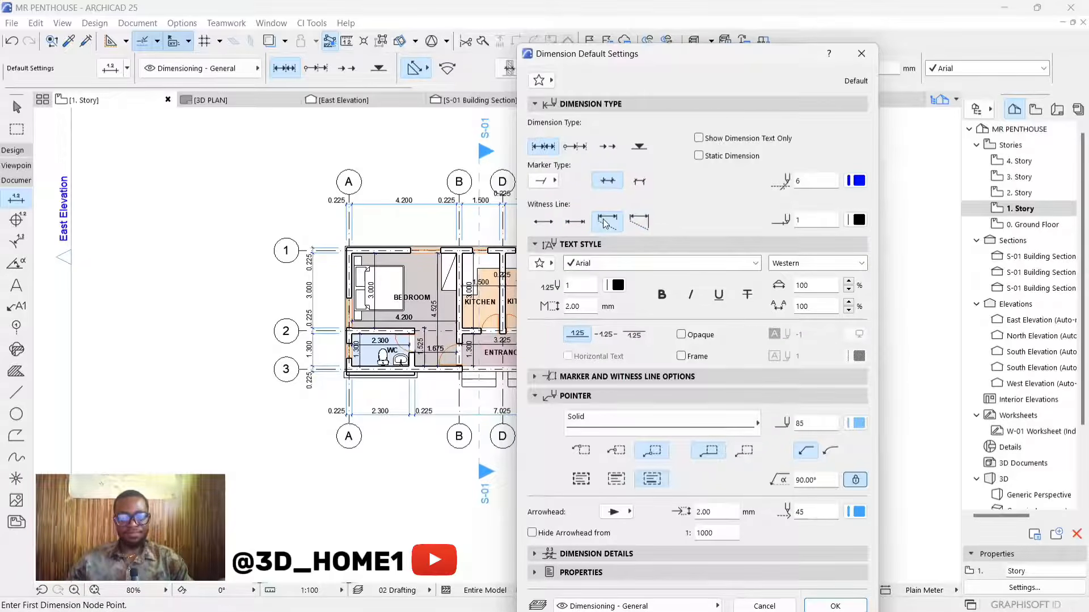
pyautogui.click(575, 221)
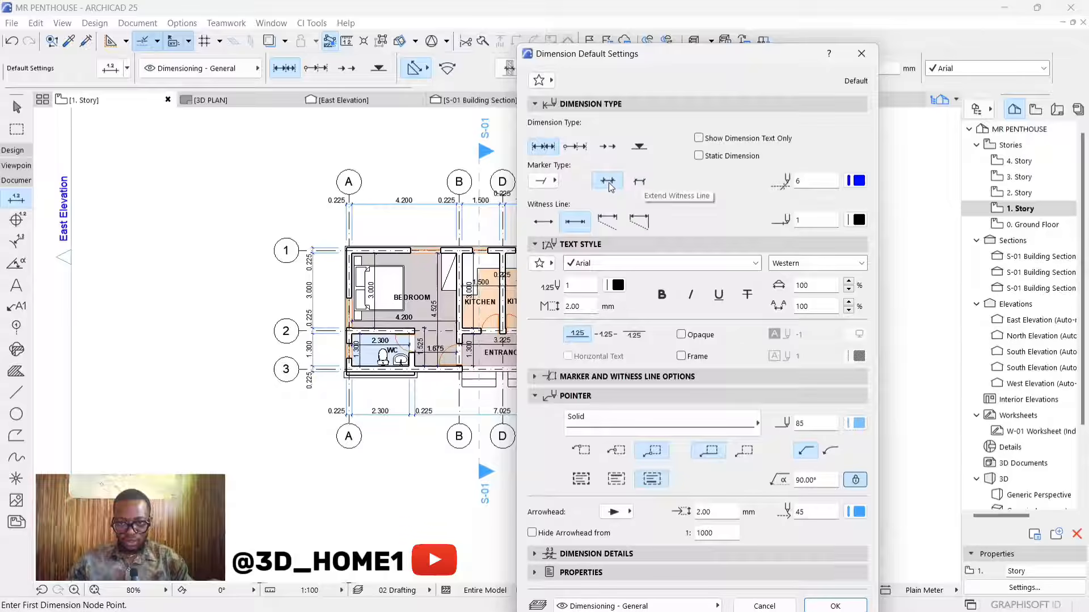
pyautogui.click(639, 182)
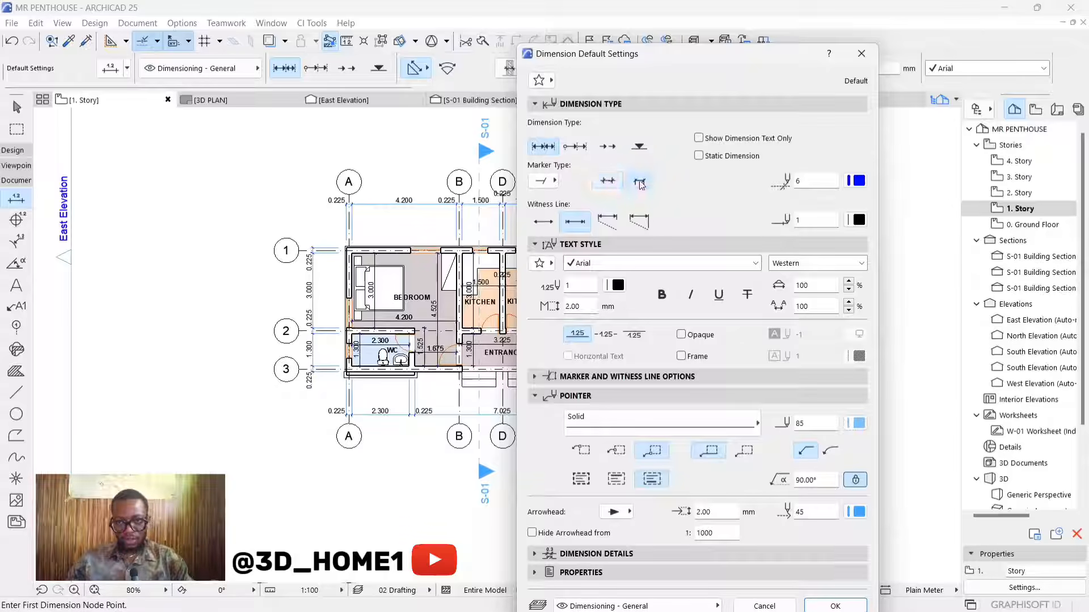
pyautogui.click(608, 182)
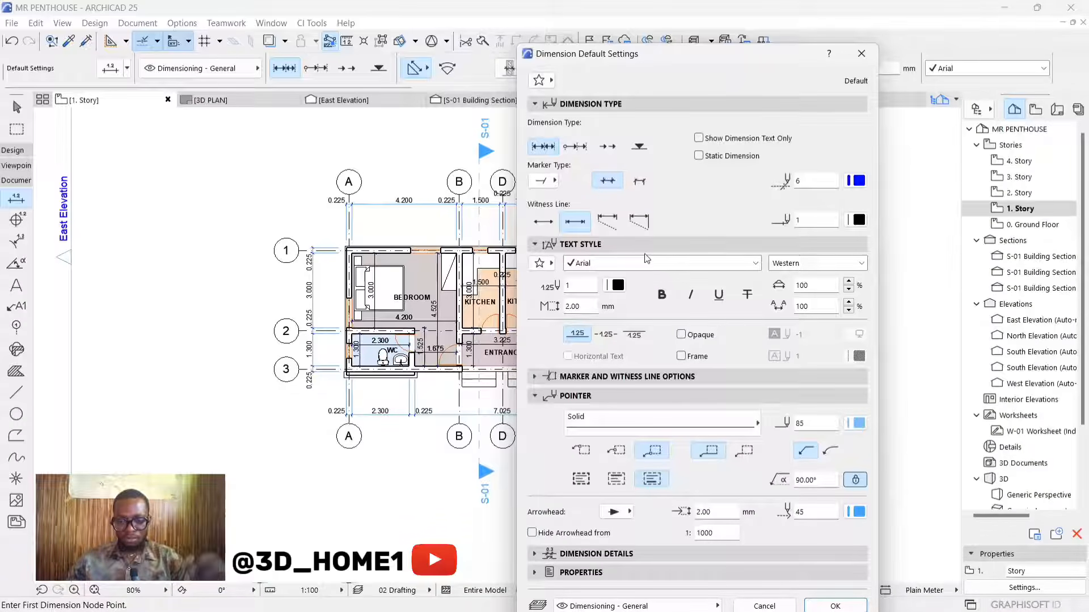
pyautogui.moveTo(690, 60); pyautogui.dragTo(622, 47)
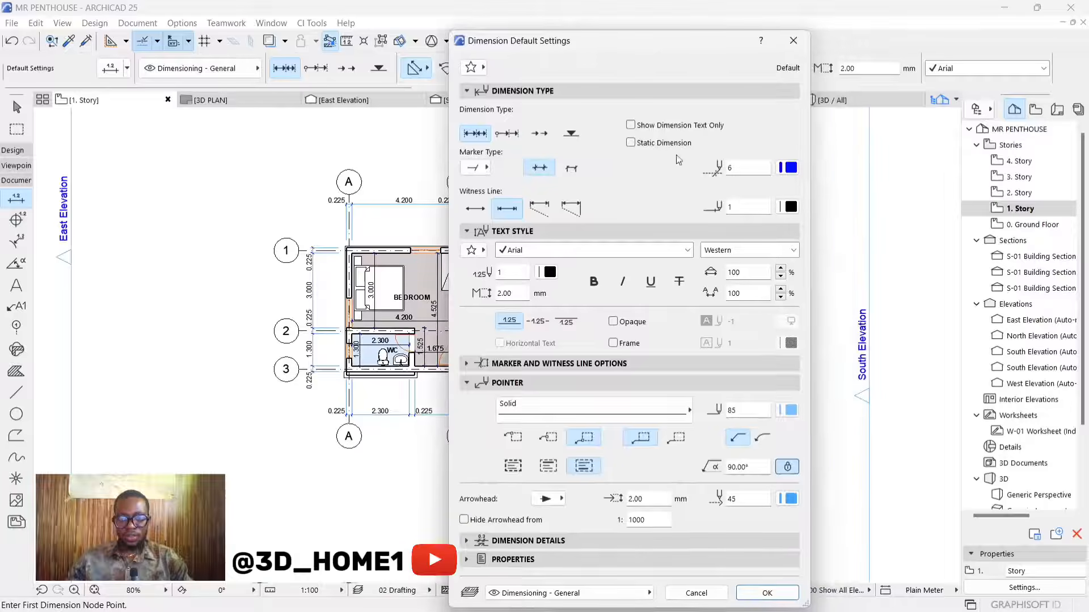
pyautogui.click(769, 593)
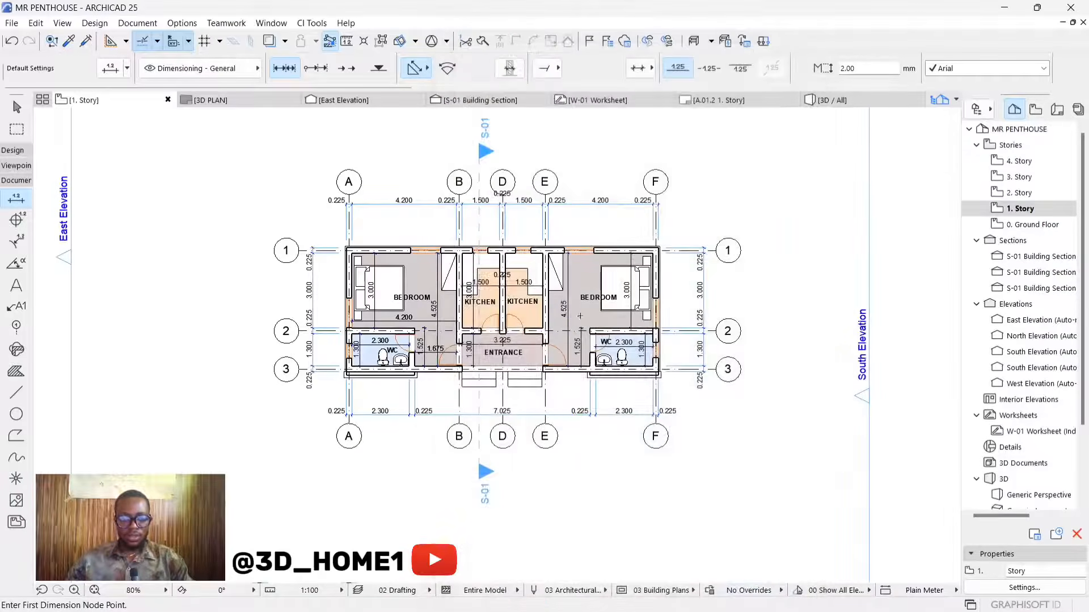
# Step: Dimension both faces of the vertical walls from grid A to F, placing the chain between the outer wall and the existing chain above the plan
pyautogui.scroll(3, 483, 213)
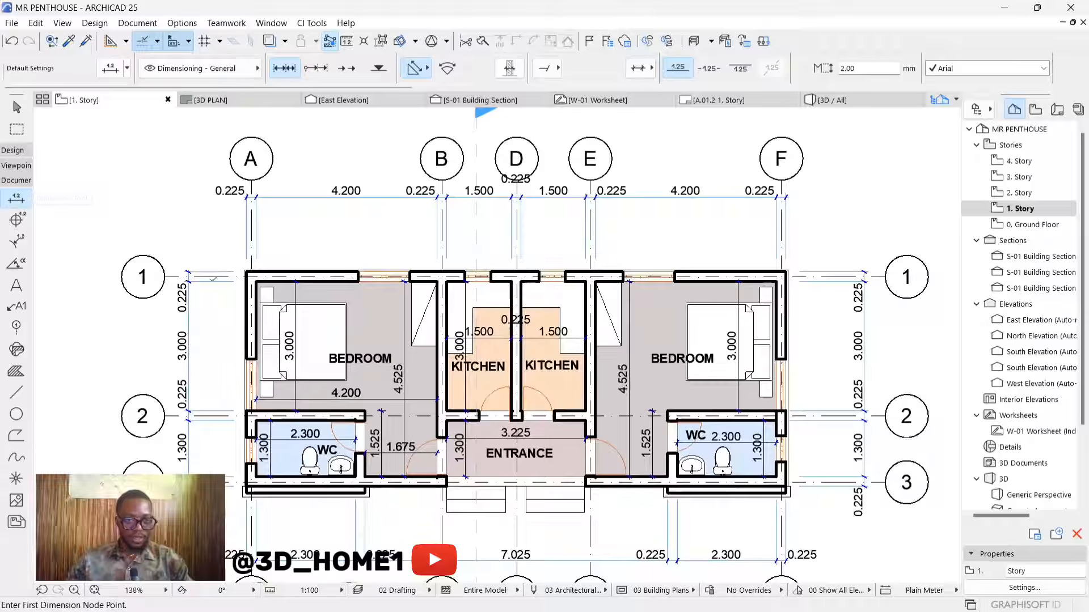
pyautogui.click(247, 292)
pyautogui.click(257, 293)
pyautogui.click(437, 298)
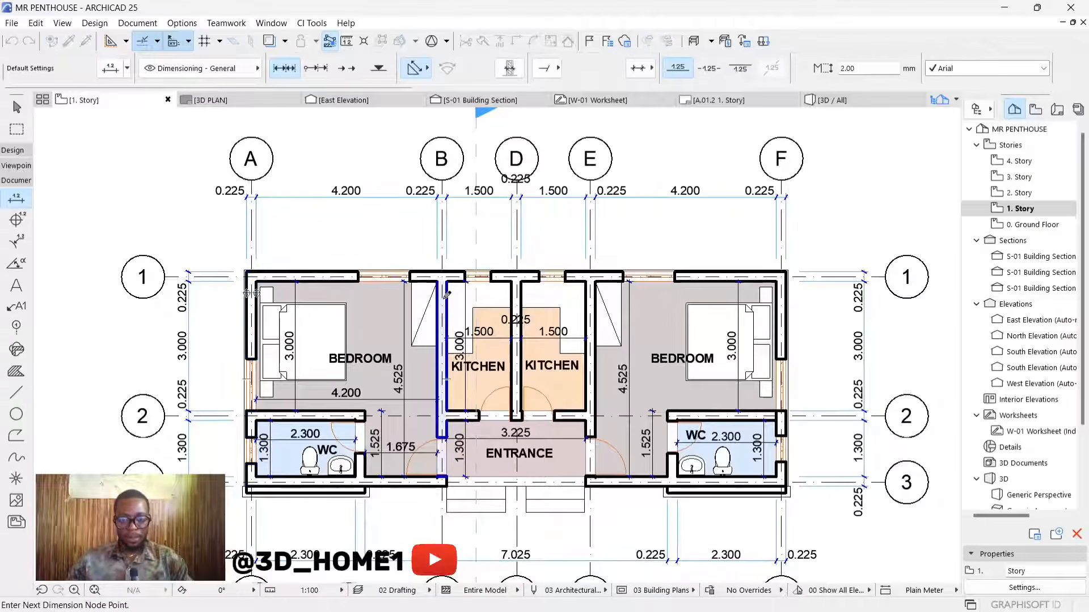
pyautogui.click(447, 299)
pyautogui.click(512, 301)
pyautogui.click(521, 301)
pyautogui.click(587, 299)
pyautogui.click(595, 299)
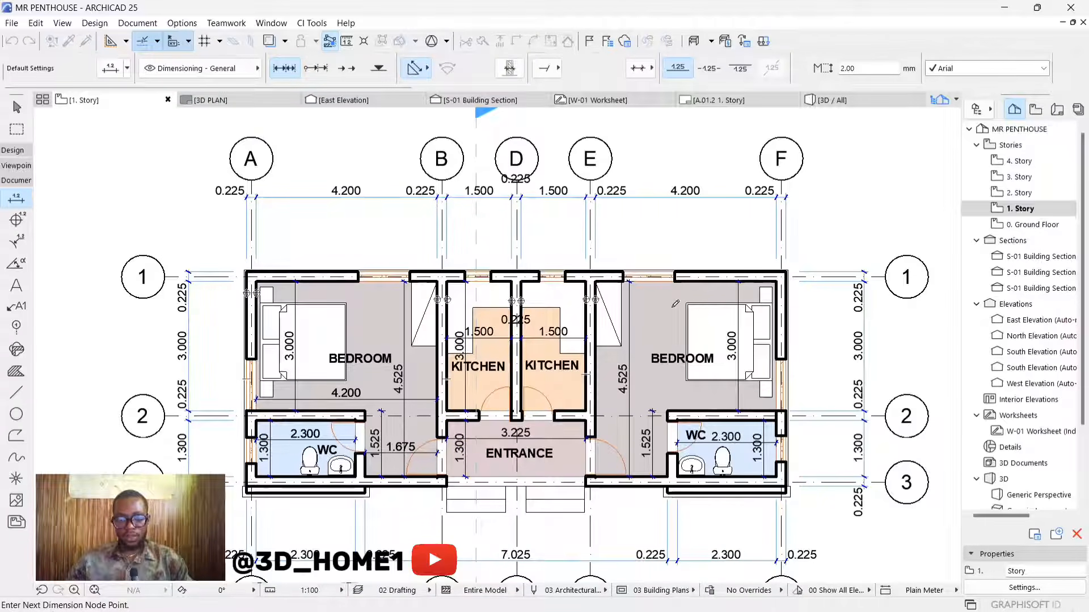
pyautogui.rightClick(686, 252)
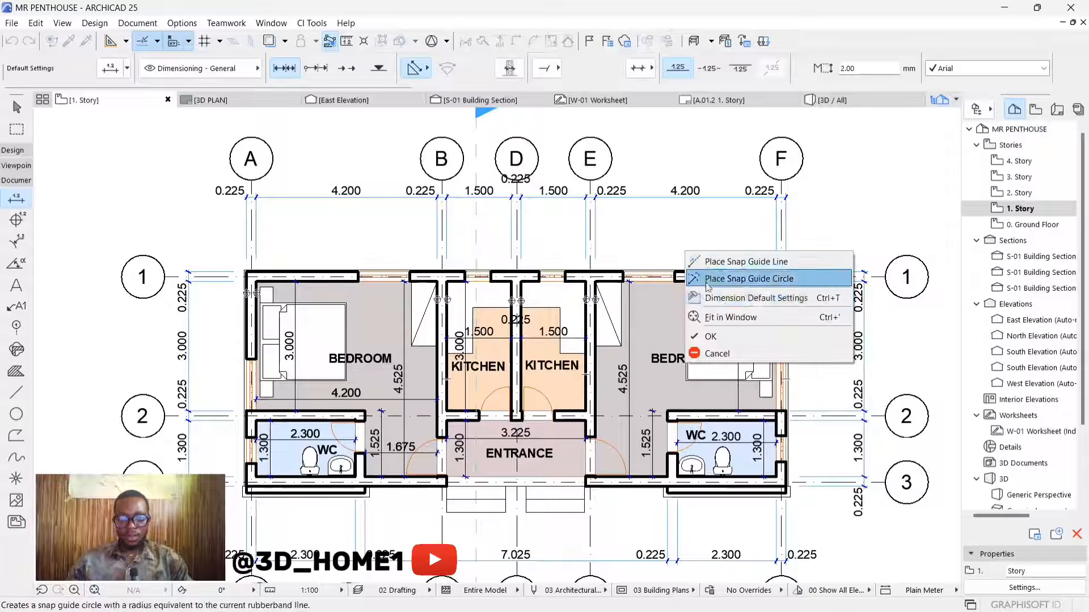
pyautogui.click(711, 337)
pyautogui.click(559, 232)
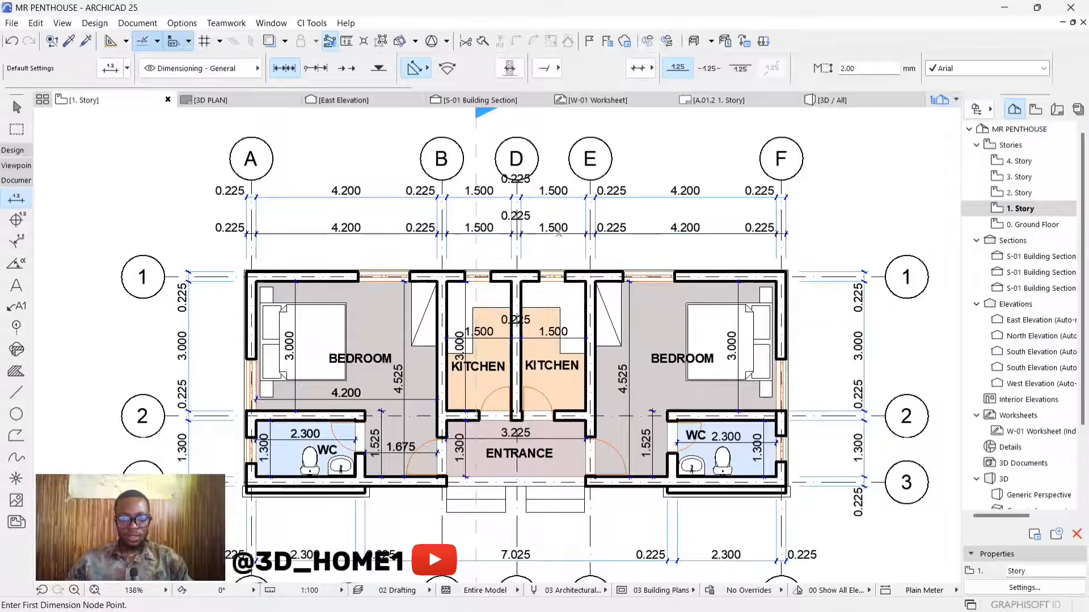
# Step: Delete the old dimension chain with long blue witness lines just below the upper grid bubbles
pyautogui.scroll(4, 444, 218)
pyautogui.press('Escape')
pyautogui.scroll(-2, 444, 219)
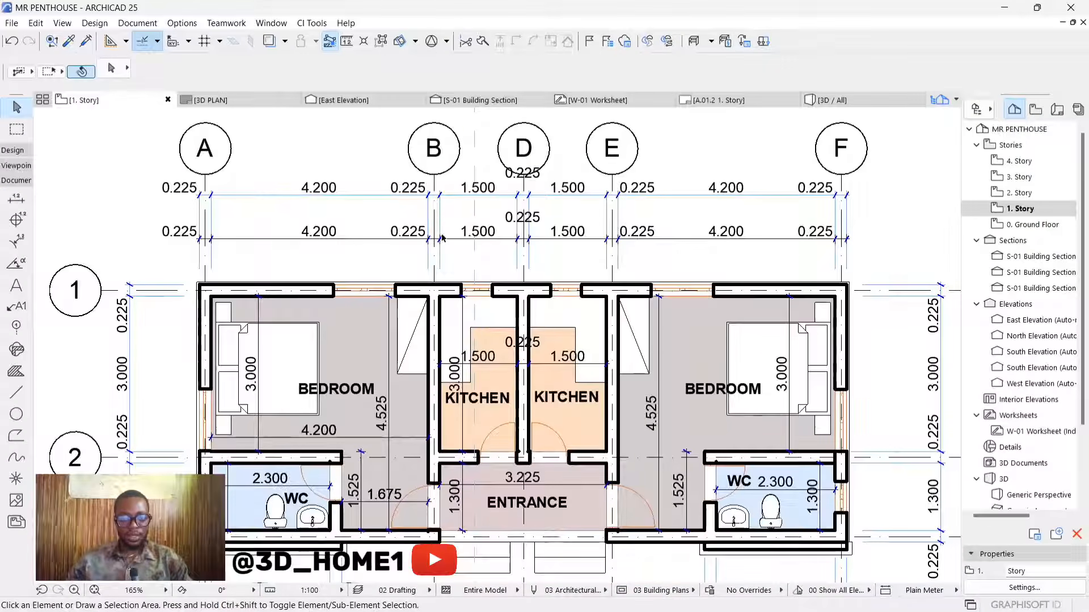
pyautogui.click(452, 198)
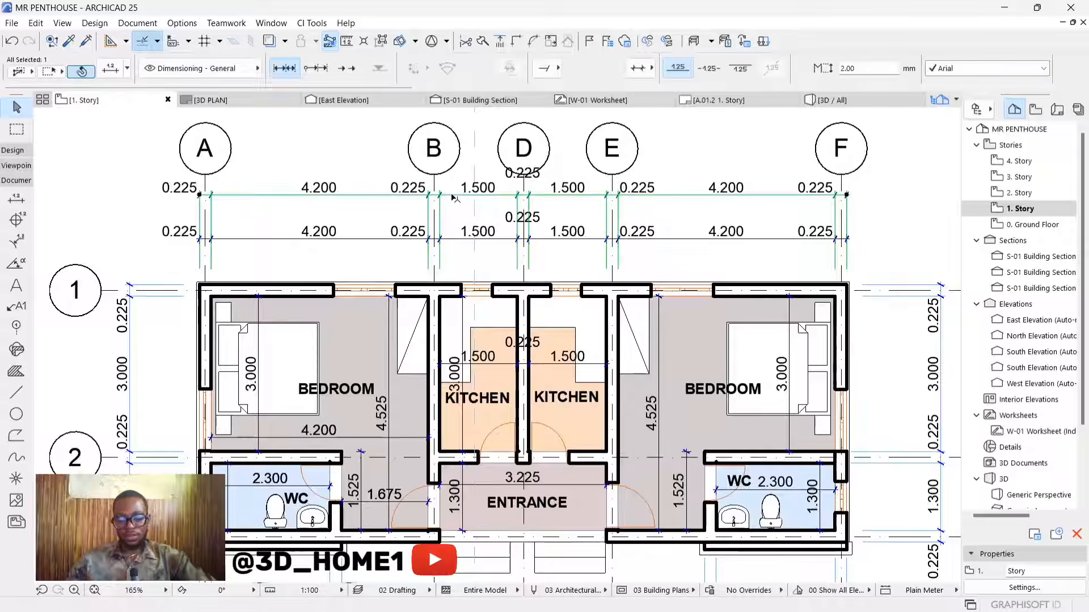
pyautogui.press('Delete')
pyautogui.scroll(4, 448, 238)
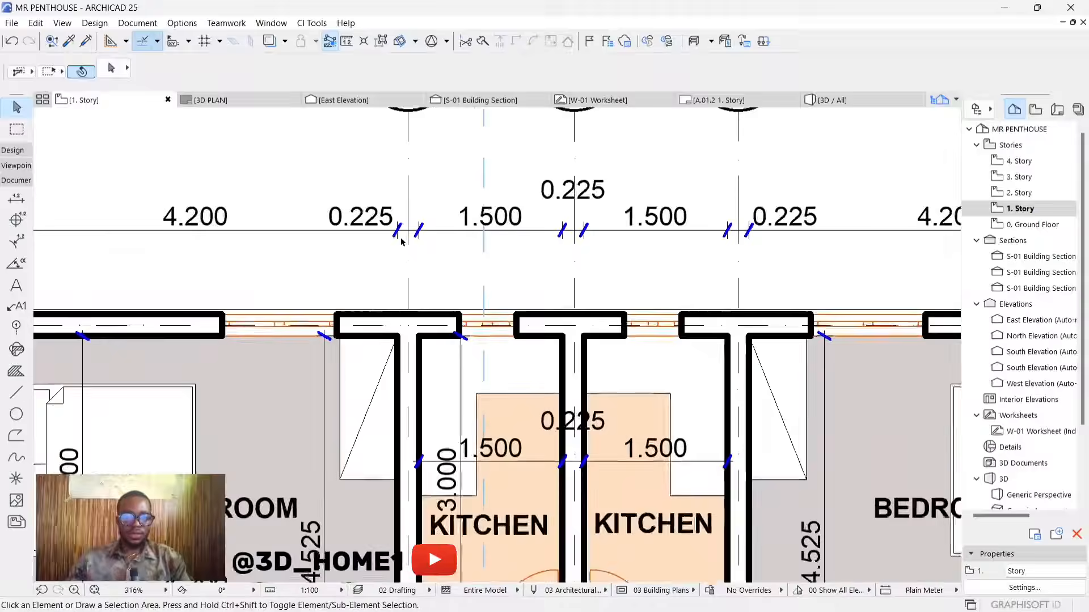
pyautogui.scroll(-1, 419, 235)
pyautogui.scroll(-3, 420, 235)
pyautogui.scroll(2, 420, 236)
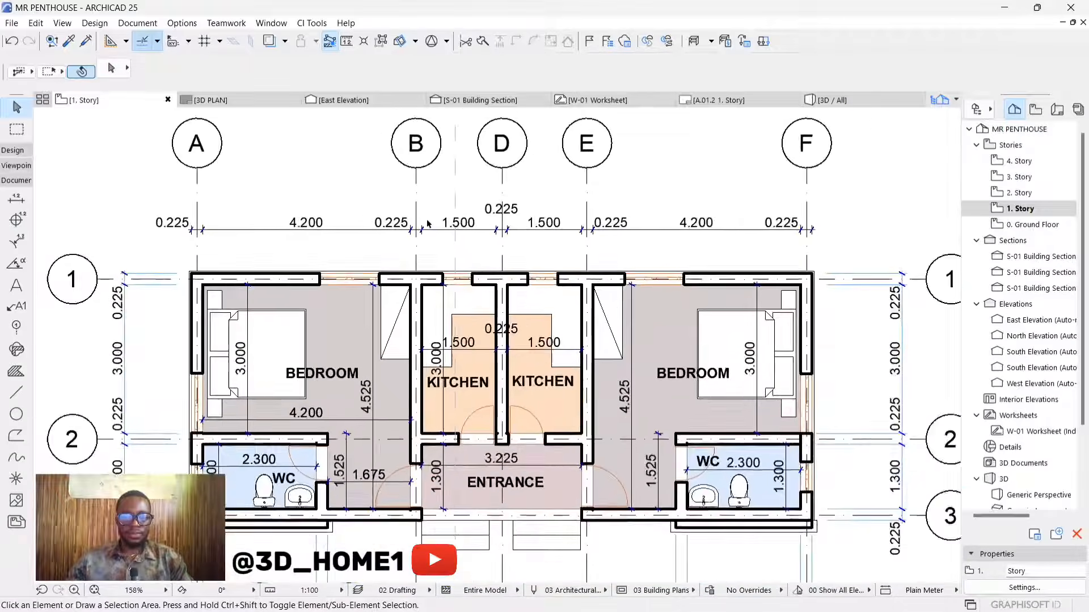
pyautogui.scroll(-2, 420, 235)
pyautogui.scroll(2, 193, 278)
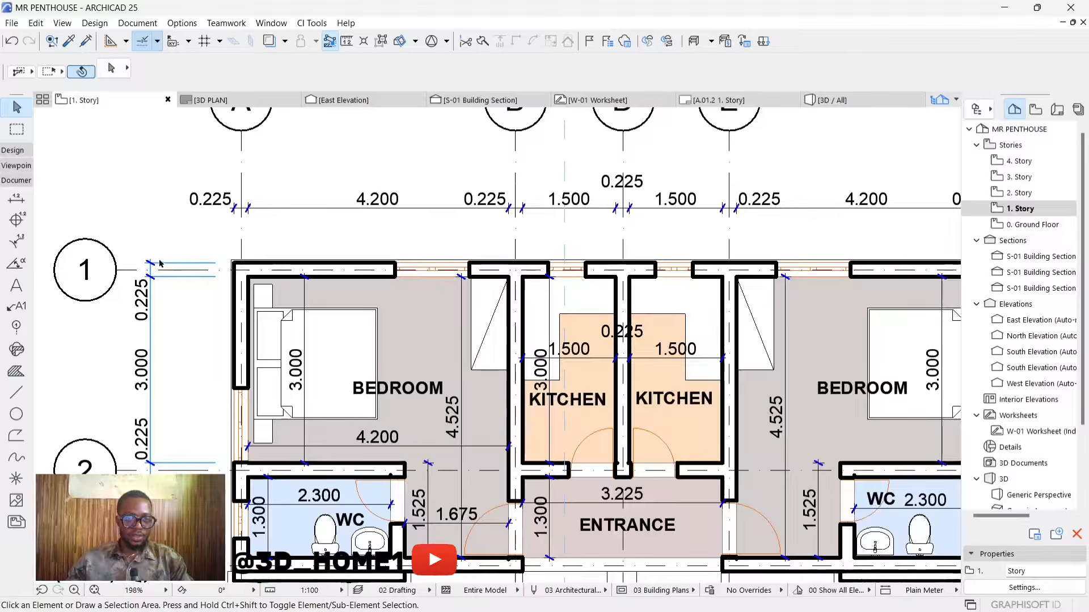
# Step: Delete the dimension chain running from grid A to F between the upper grid bubbles and the outer wall
pyautogui.scroll(-3, 227, 267)
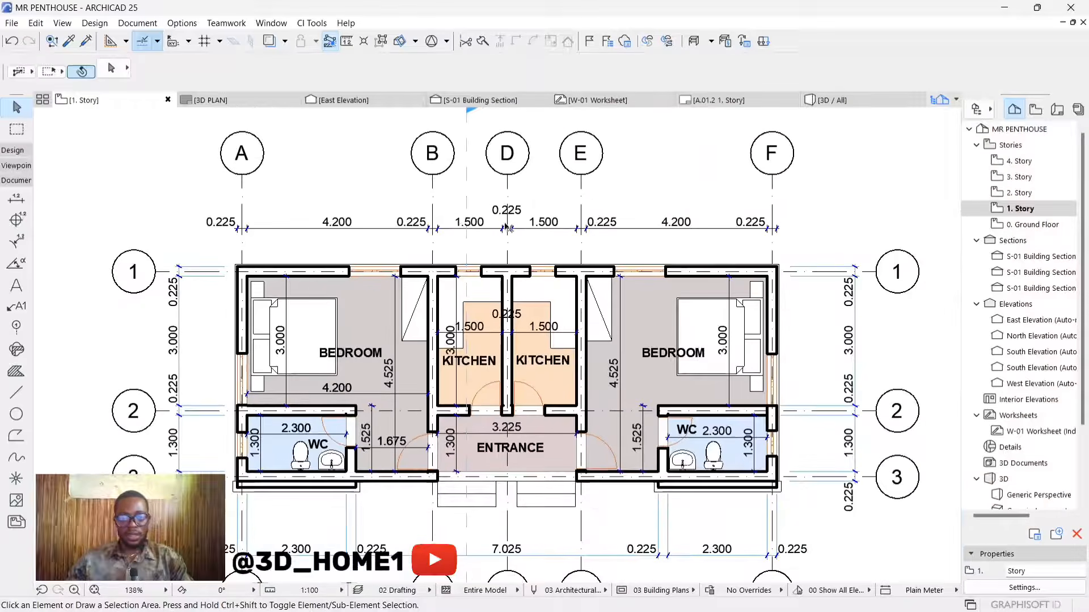
pyautogui.scroll(1, 454, 230)
pyautogui.scroll(-2, 423, 222)
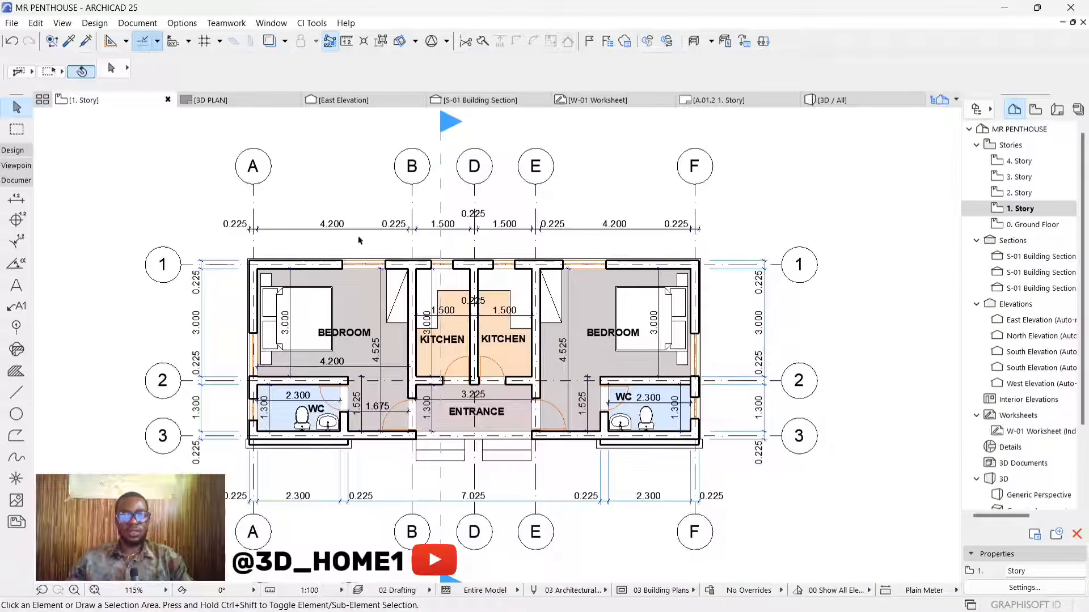
pyautogui.scroll(1, 428, 253)
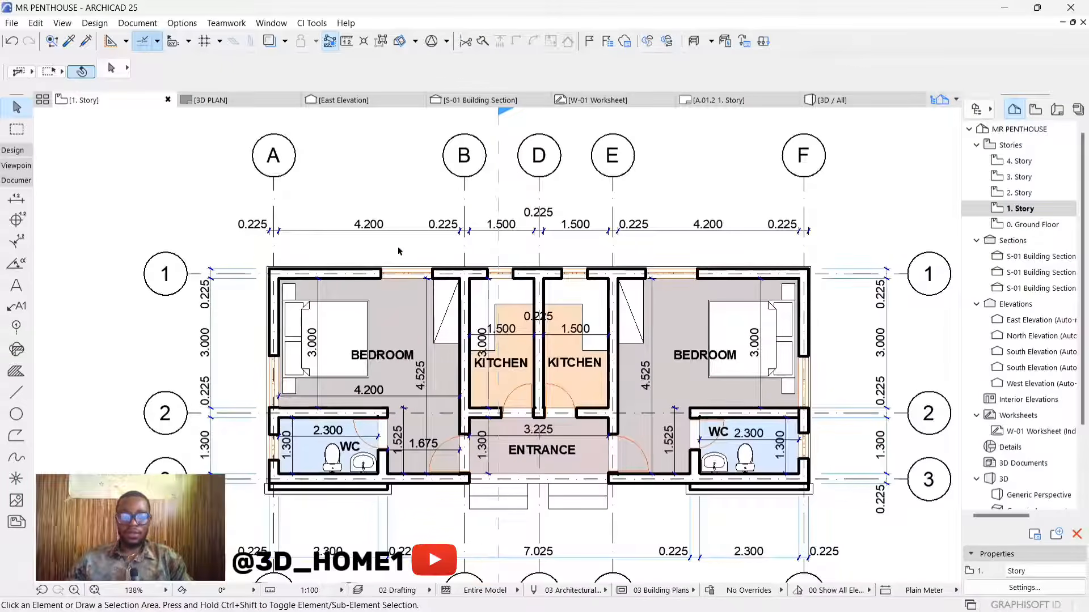
pyautogui.scroll(-2, 397, 238)
pyautogui.scroll(3, 427, 229)
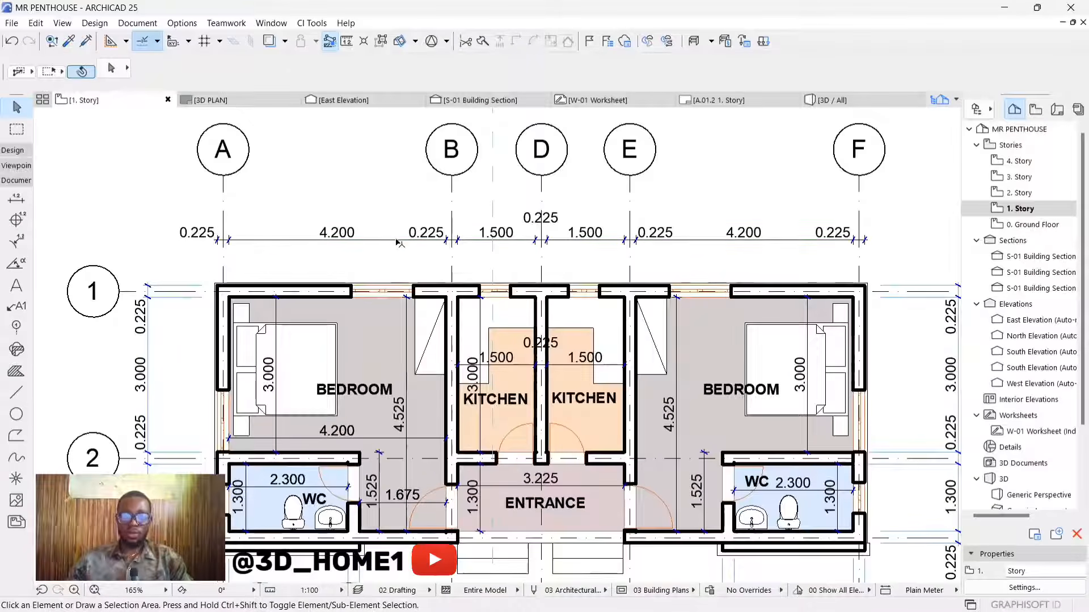
pyautogui.click(396, 240)
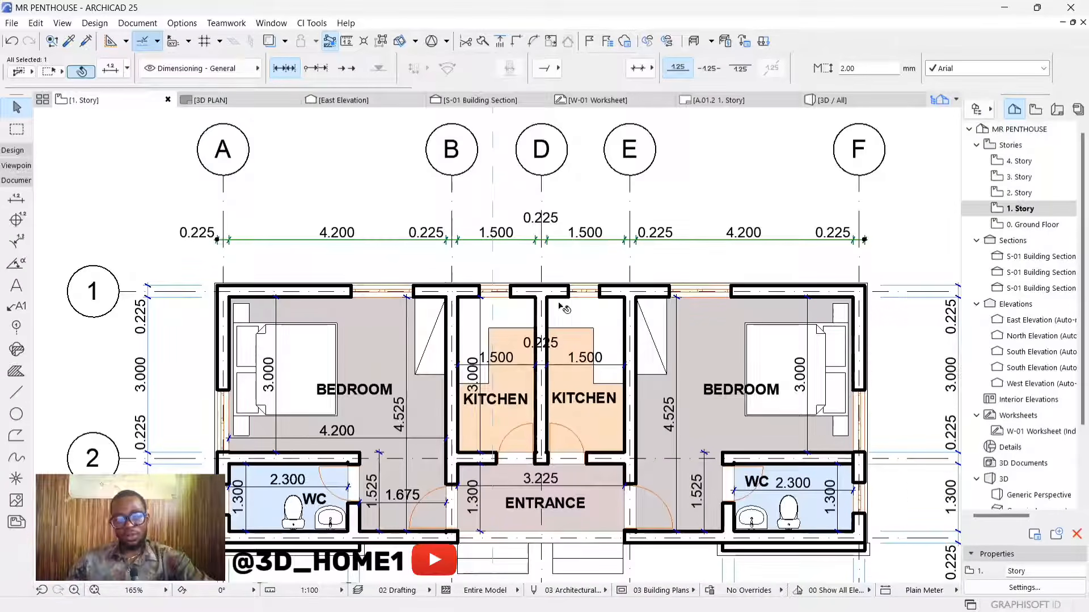
pyautogui.press('Delete')
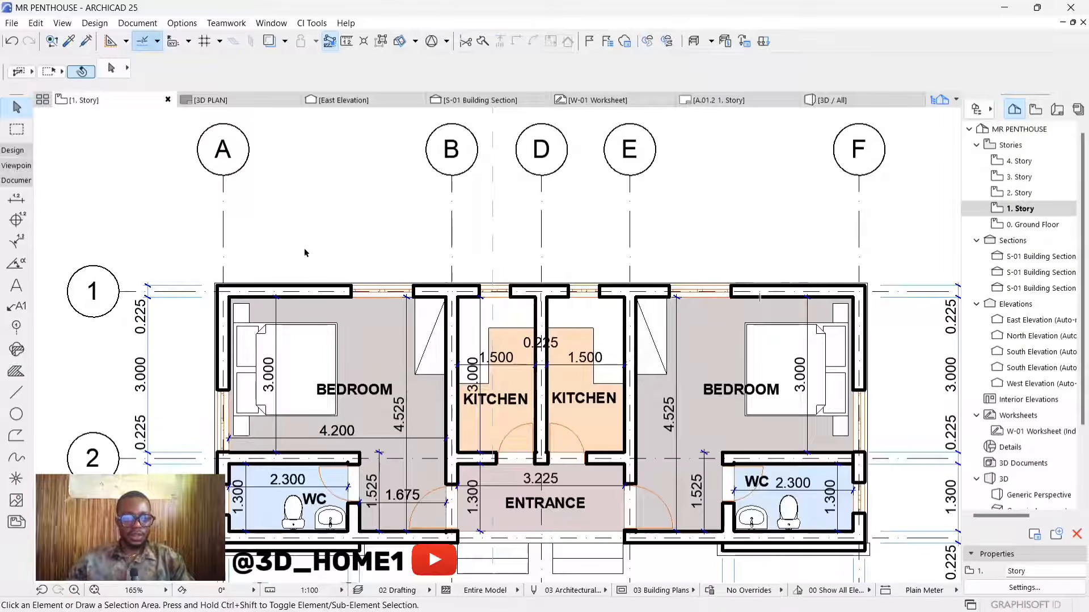
# Step: Delete the vertical dimension chain between the grid 1–3 bubbles and the outer wall along grid A
pyautogui.scroll(-2, 303, 272)
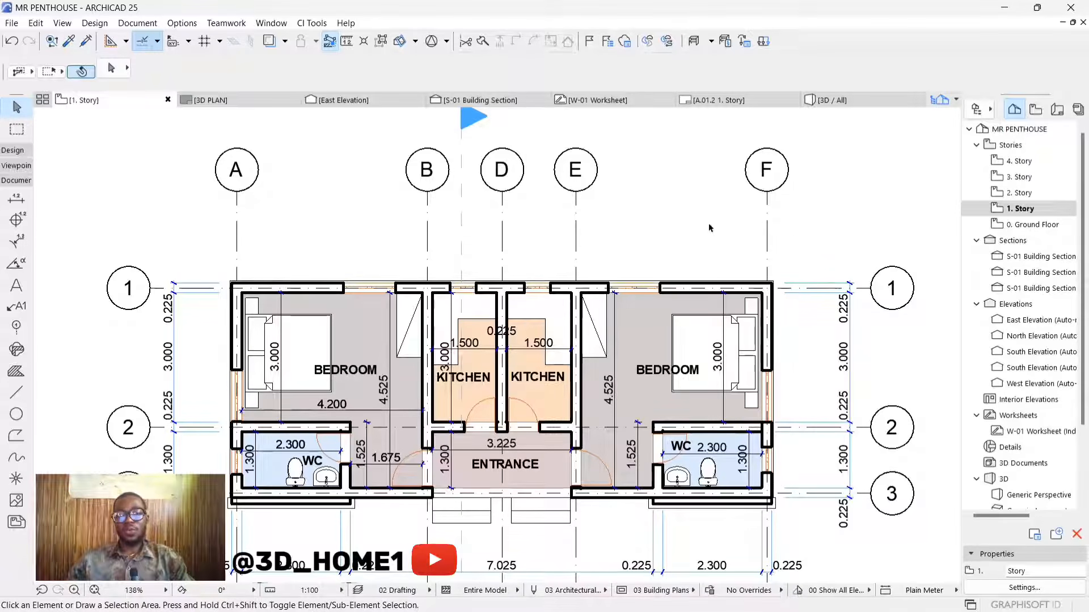
pyautogui.scroll(-2, 532, 233)
pyautogui.scroll(-3, 450, 250)
pyautogui.scroll(5, 304, 308)
pyautogui.moveTo(289, 319); pyautogui.dragTo(244, 298)
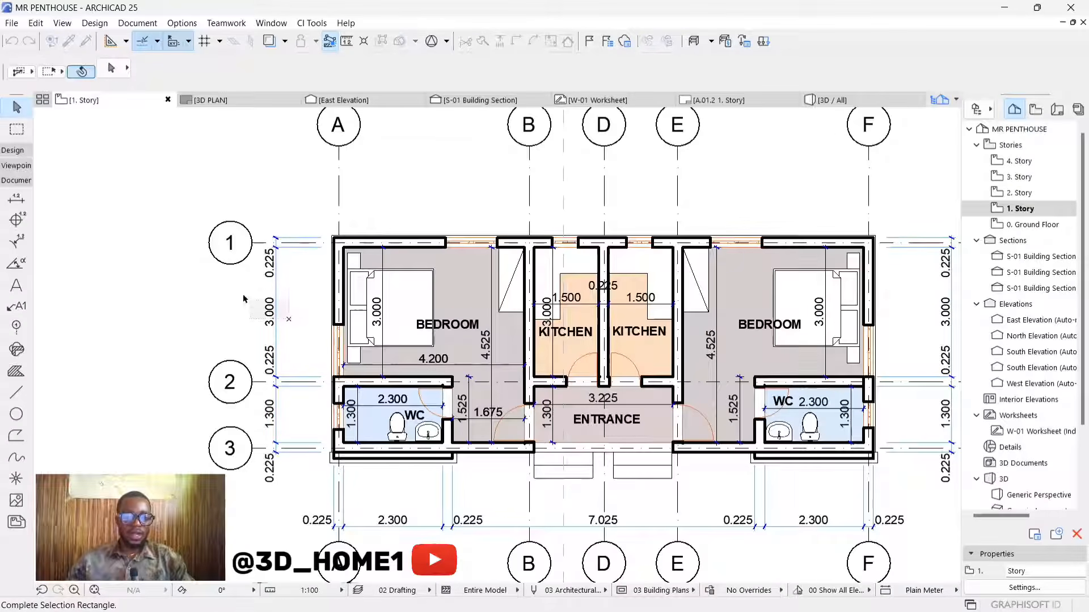
pyautogui.click(244, 299)
pyautogui.press('Delete')
# Step: Delete the horizontal dimension chain below the plan, just above the lower grid bubbles
pyautogui.scroll(-2, 375, 375)
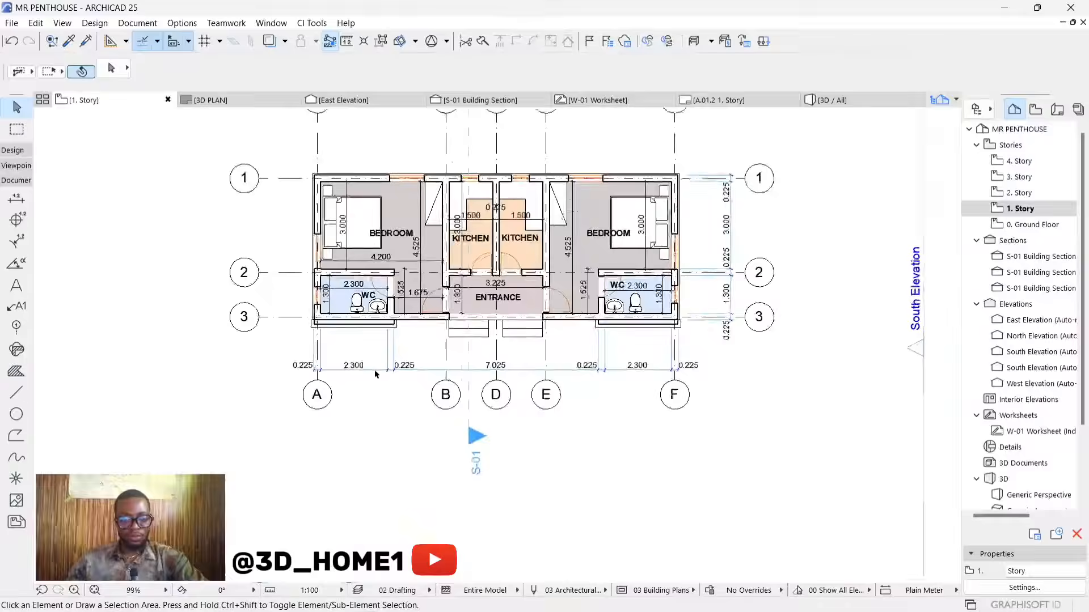
pyautogui.scroll(2, 357, 385)
pyautogui.moveTo(370, 317); pyautogui.dragTo(358, 386)
pyautogui.scroll(-3, 618, 367)
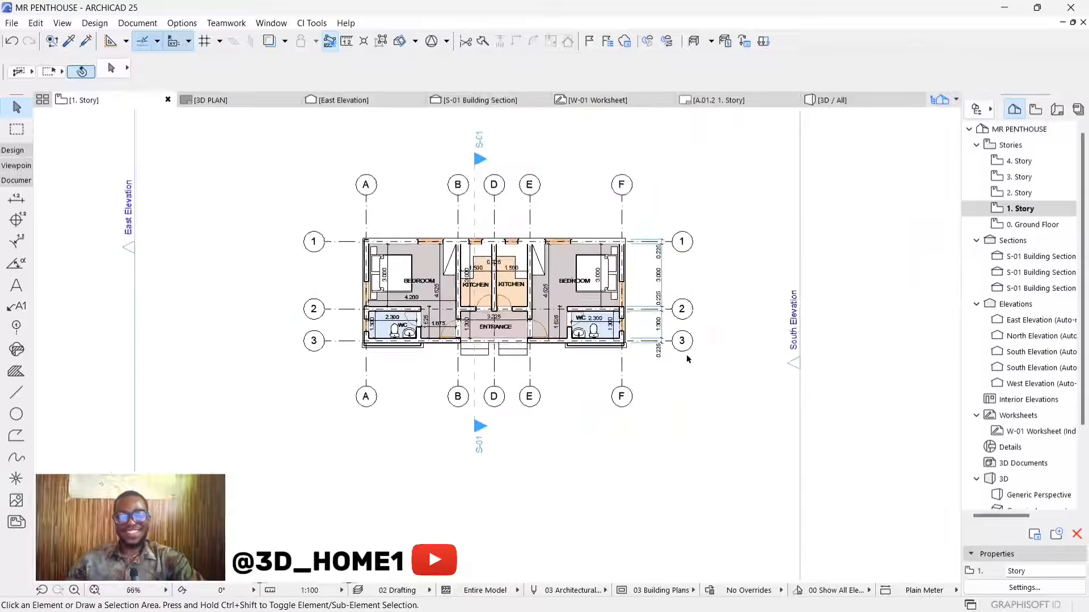
# Step: Delete the vertical dimension chain beside the outer wall along grid F, next to the grid 1–3 bubbles
pyautogui.scroll(3, 652, 275)
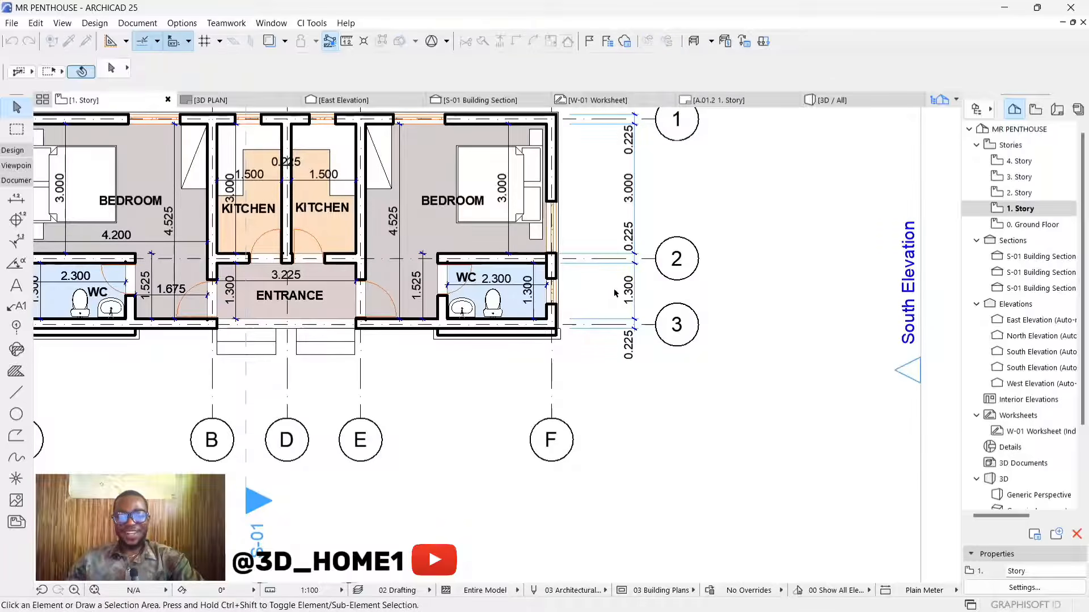
pyautogui.click(635, 275)
pyautogui.scroll(-3, 624, 272)
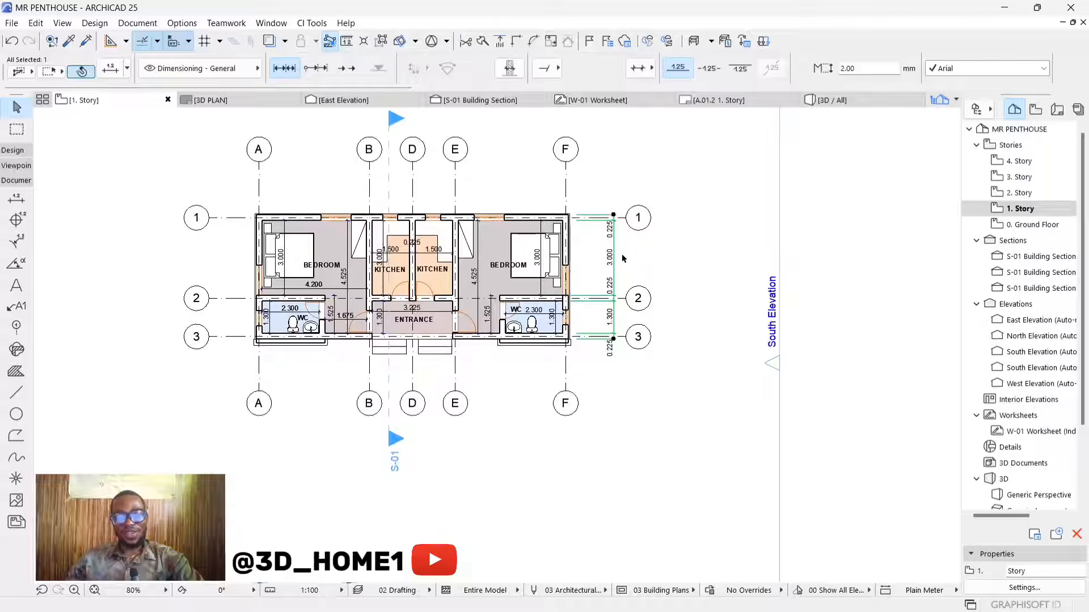
pyautogui.press('Delete')
pyautogui.scroll(-3, 591, 294)
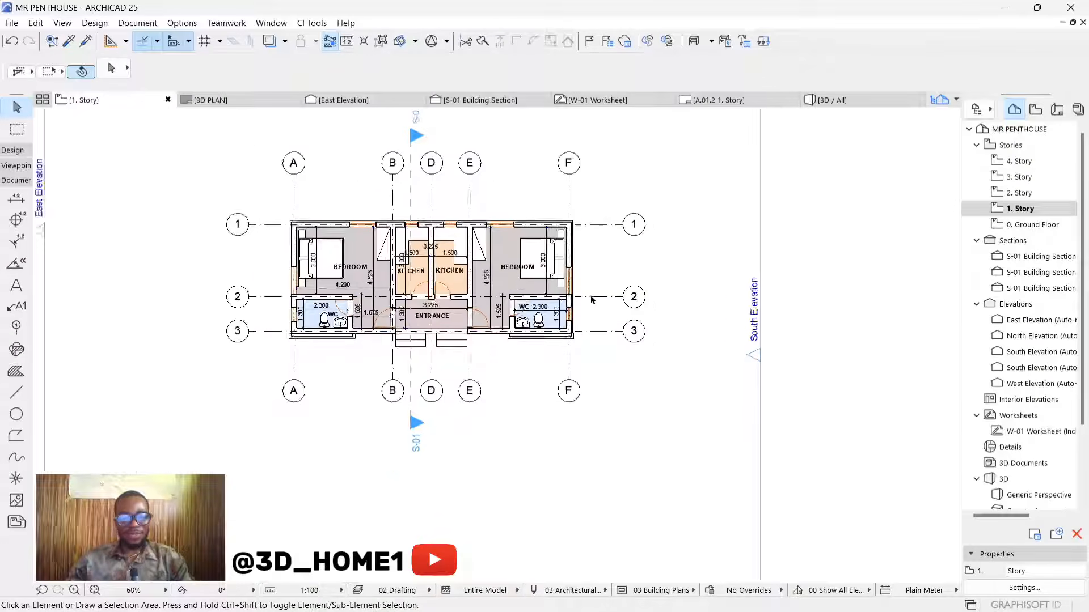
# Step: Set the default dimension marker pen to 1 (black), keep the short witness line style, and accept the settings
pyautogui.scroll(3, 414, 238)
pyautogui.scroll(-2, 414, 241)
pyautogui.scroll(3, 260, 250)
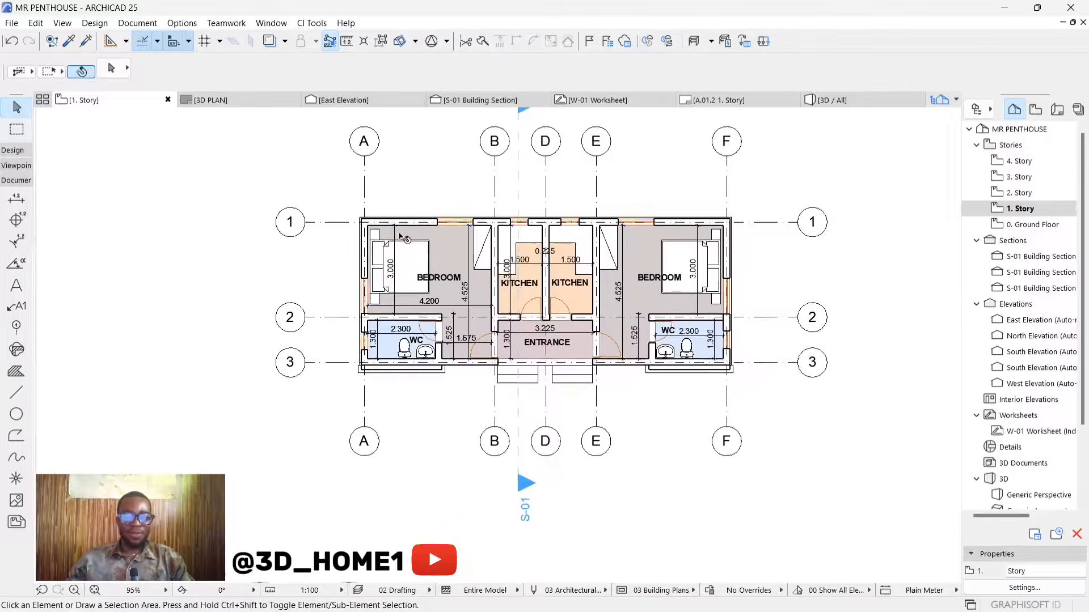
pyautogui.click(16, 198)
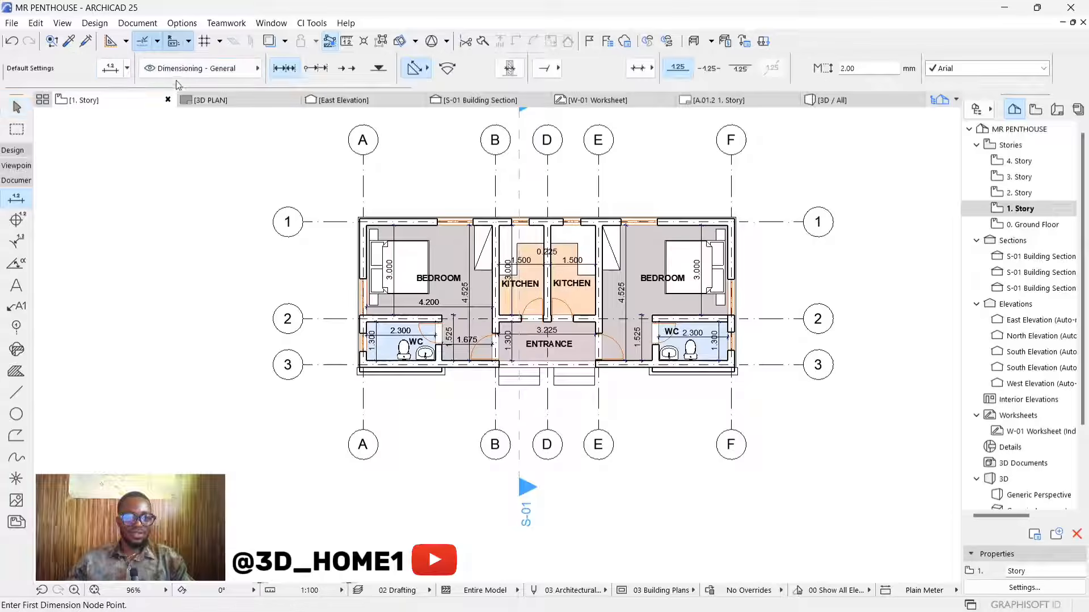
pyautogui.click(122, 72)
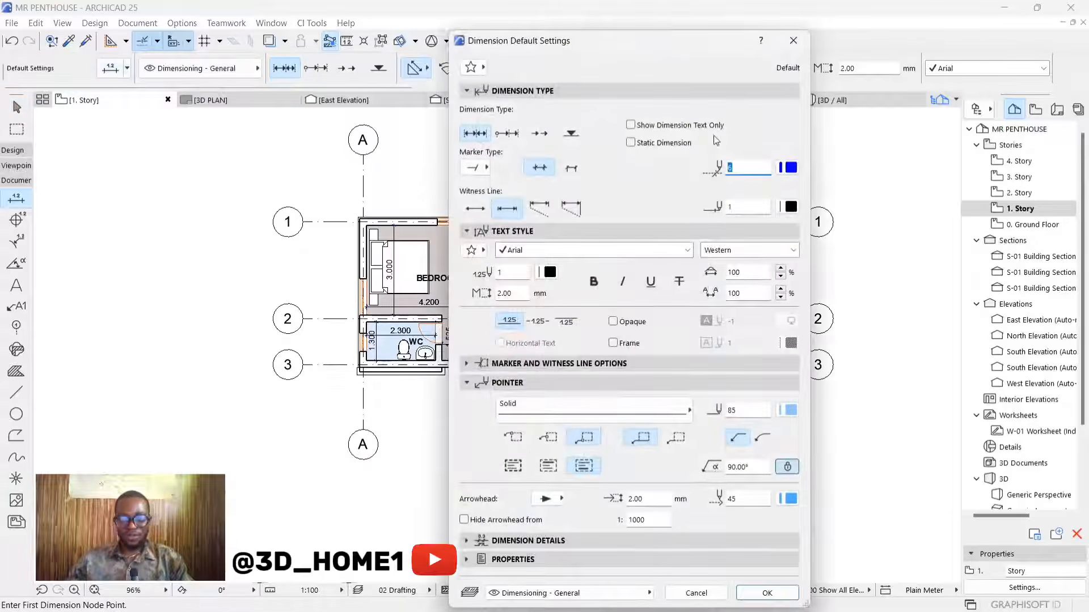
pyautogui.click(787, 167)
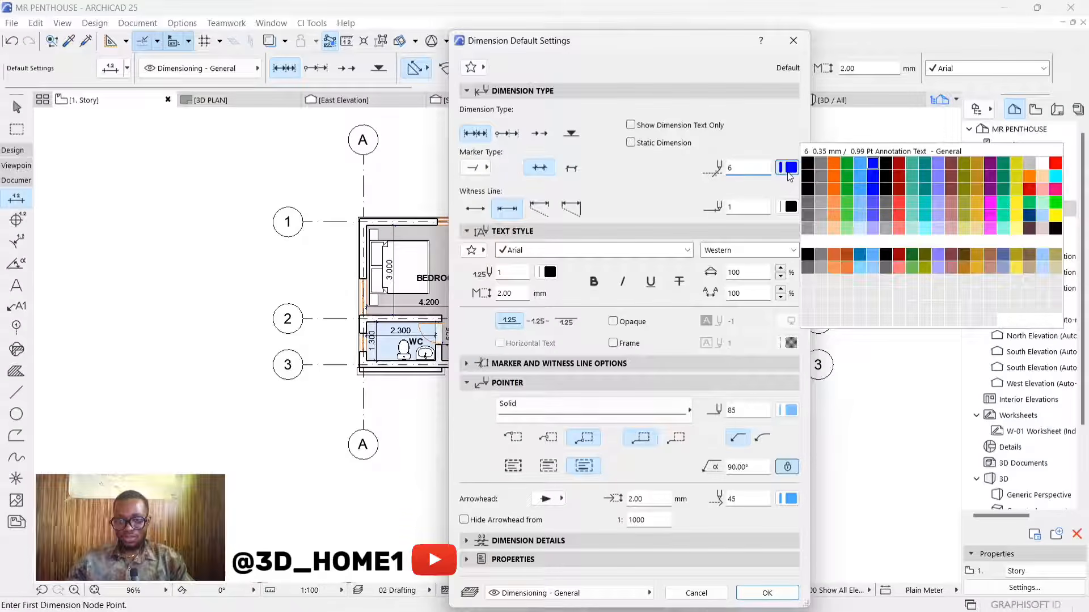
pyautogui.click(807, 165)
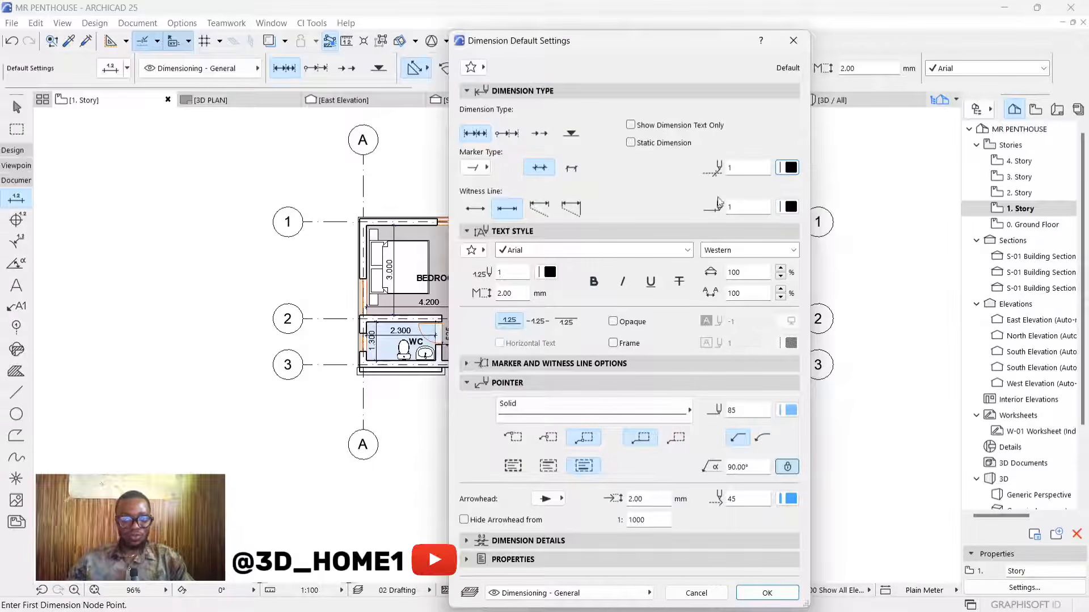
pyautogui.click(574, 207)
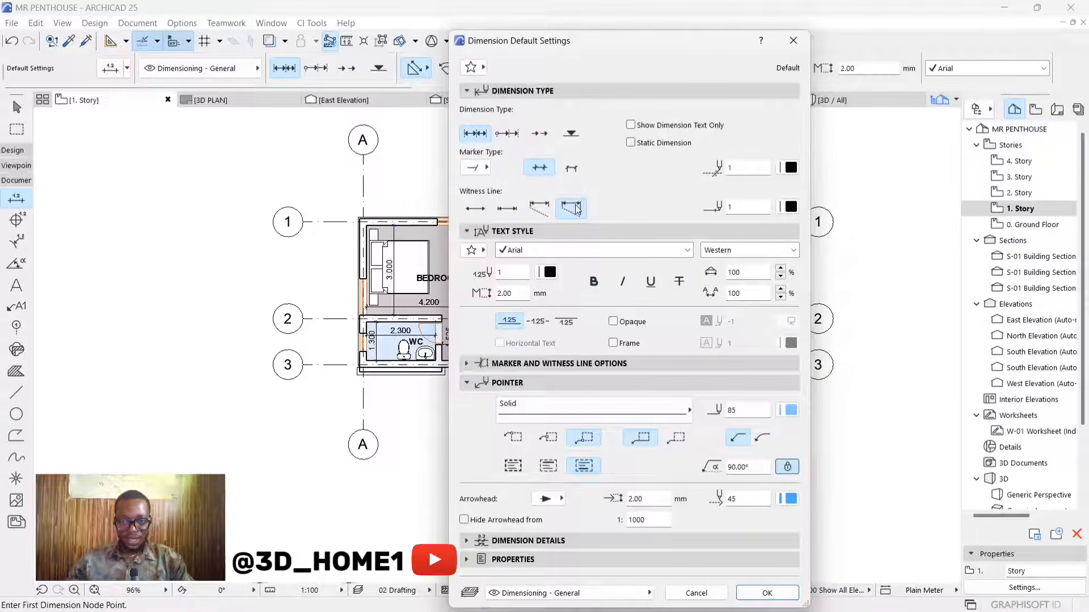
pyautogui.click(506, 210)
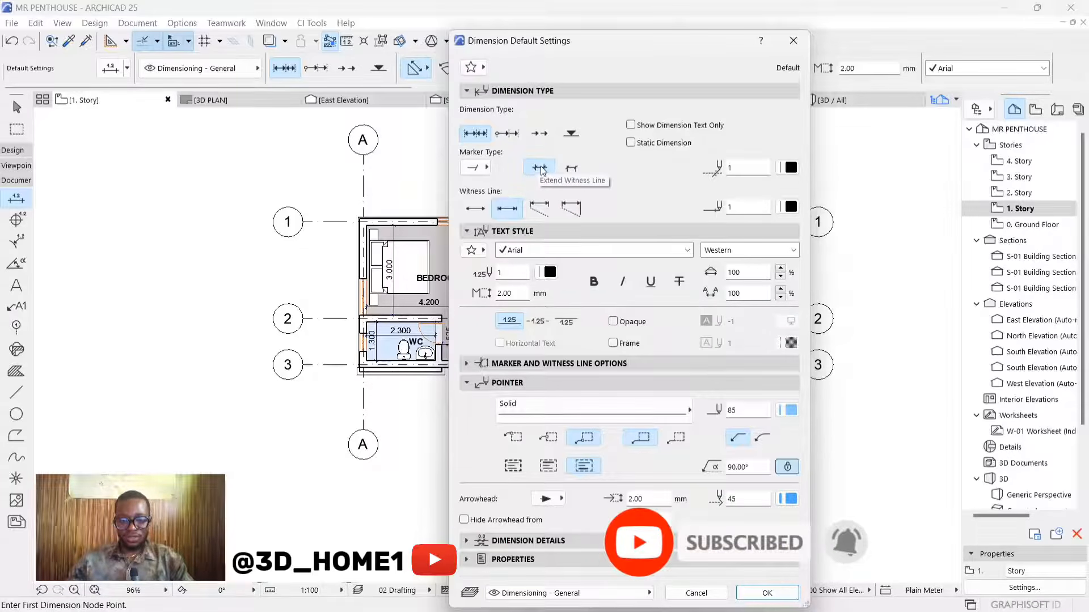
pyautogui.click(766, 592)
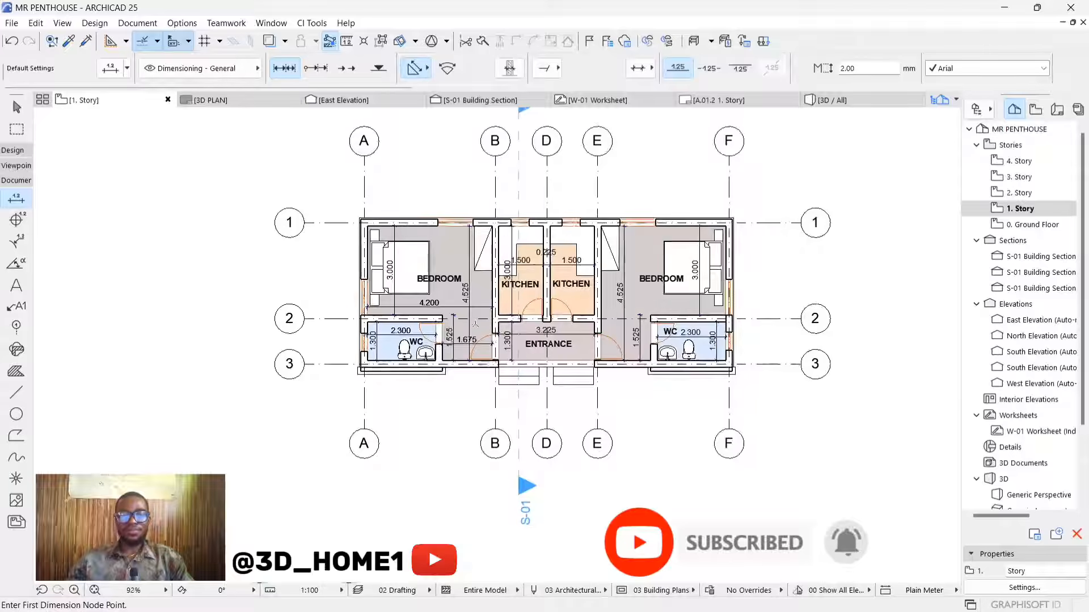
pyautogui.scroll(-2, 448, 309)
pyautogui.scroll(1, 536, 360)
pyautogui.press('Escape')
pyautogui.scroll(-2, 427, 284)
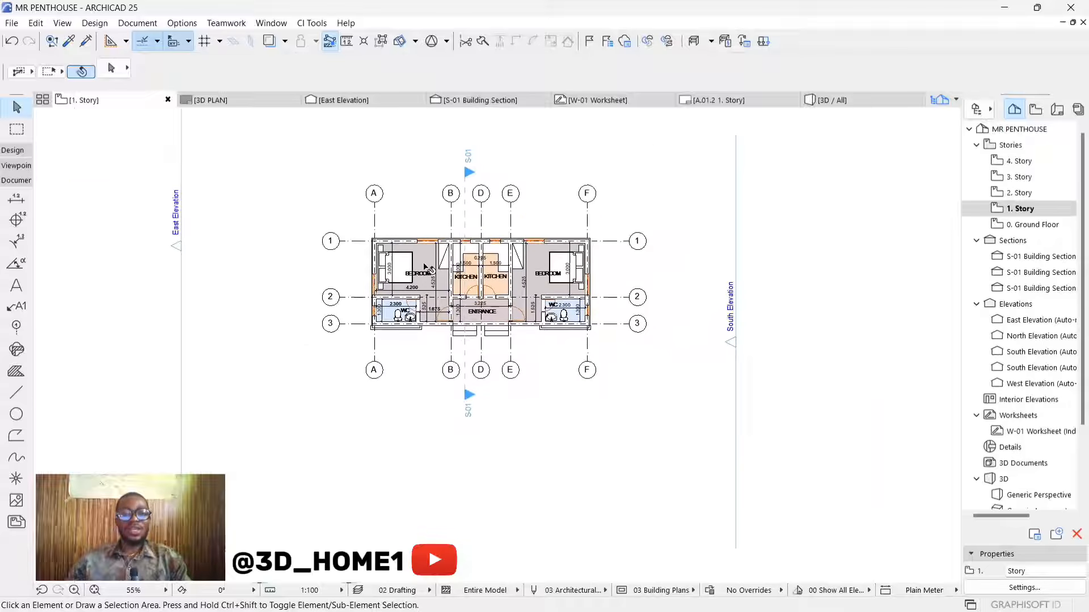
pyautogui.scroll(2, 451, 245)
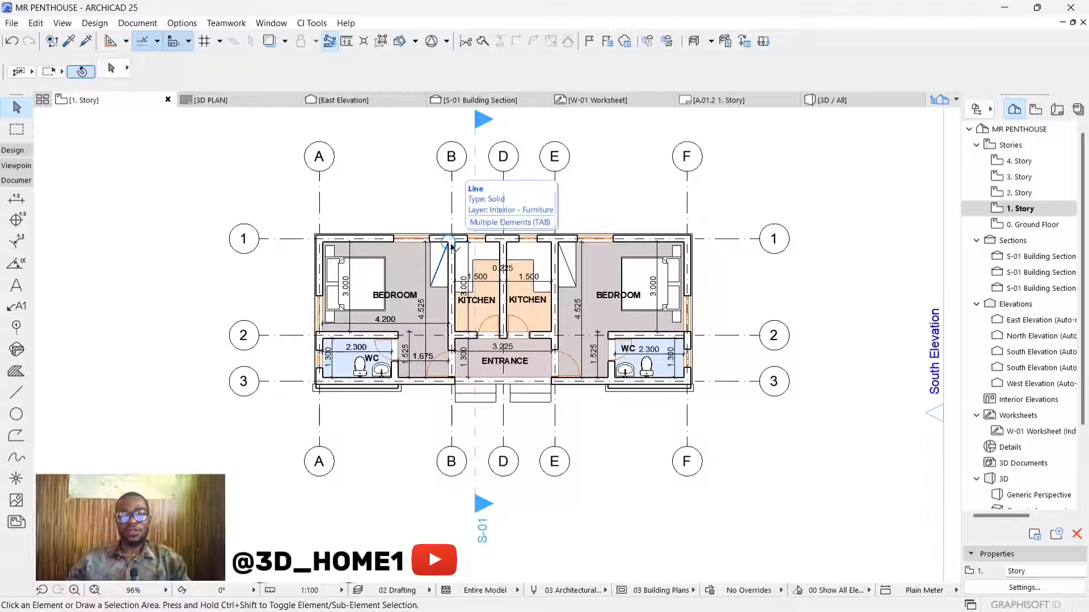
pyautogui.scroll(1, 380, 254)
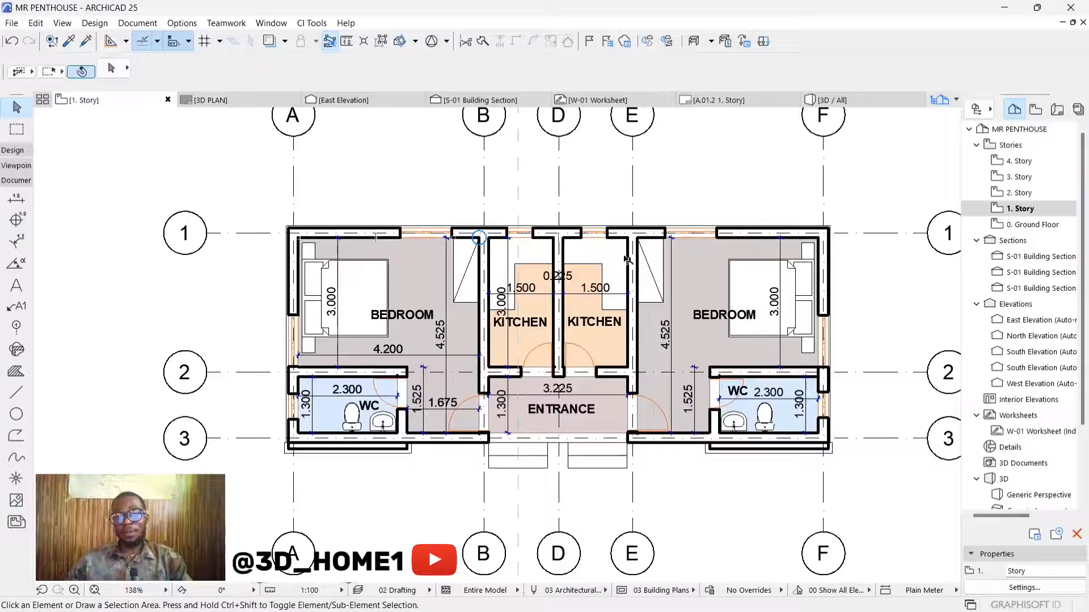
pyautogui.scroll(-2, 626, 259)
pyautogui.scroll(3, 652, 272)
pyautogui.scroll(-3, 686, 284)
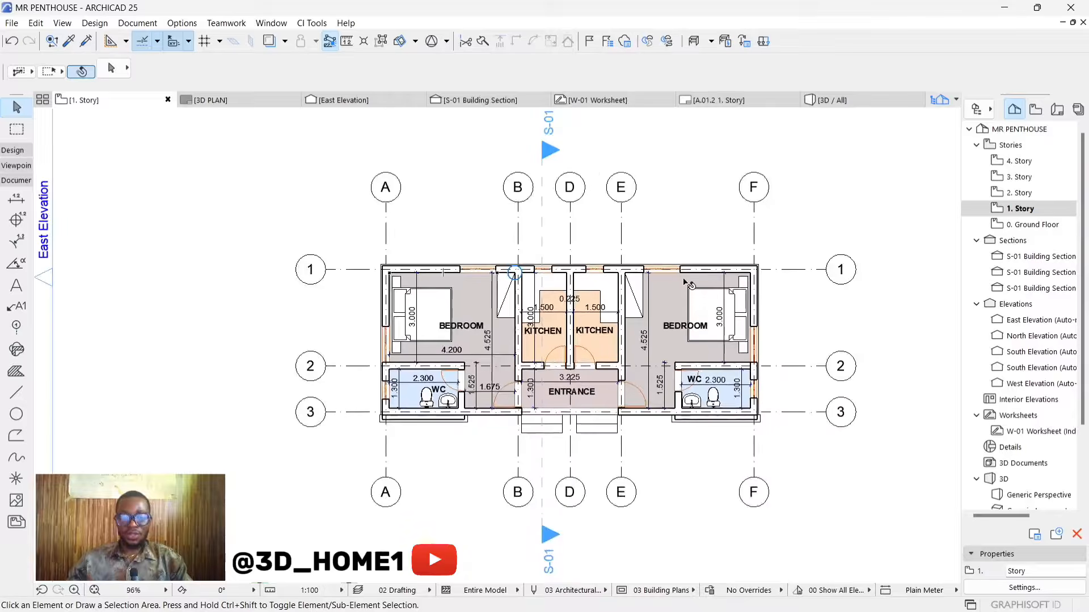
# Step: Select the outer wall along grid 1 and start automatic exterior dimensioning with opening endpoints, outer wall faces and a 500 line distance
pyautogui.scroll(4, 454, 270)
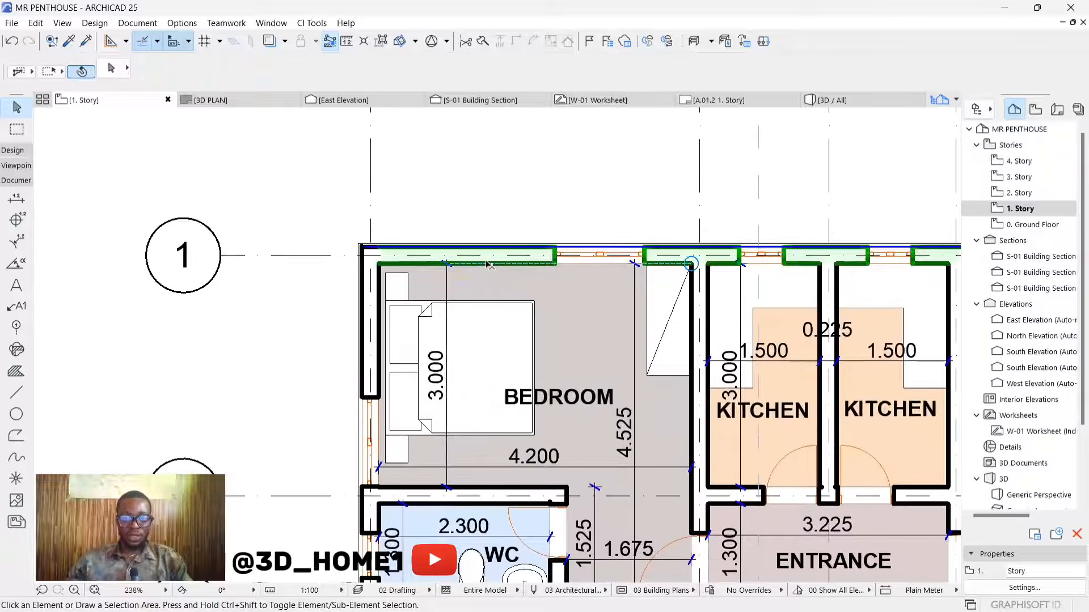
pyautogui.click(431, 259)
pyautogui.scroll(-4, 427, 282)
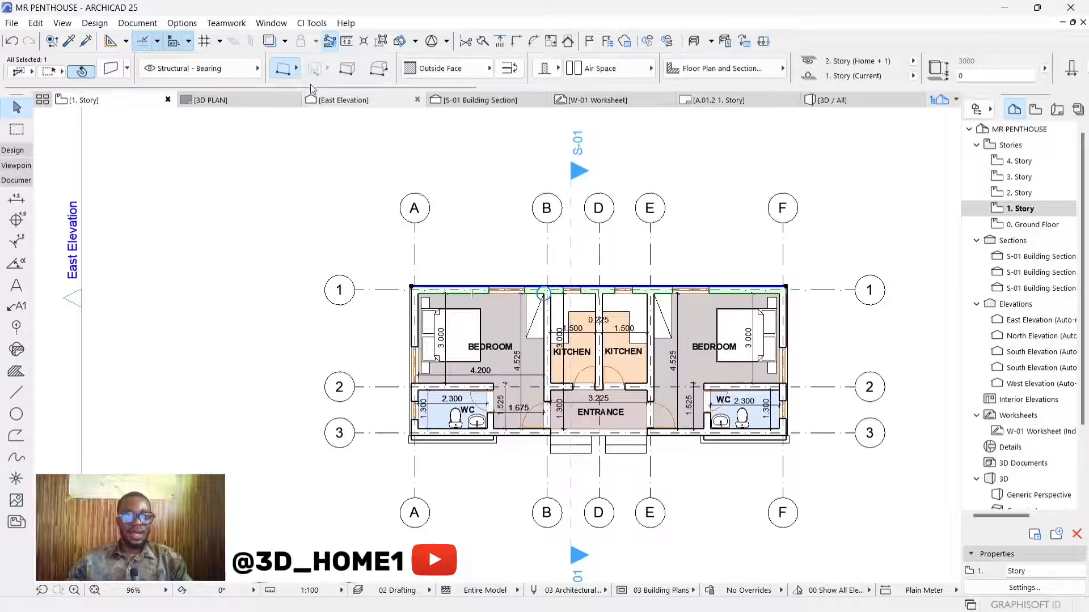
pyautogui.click(138, 24)
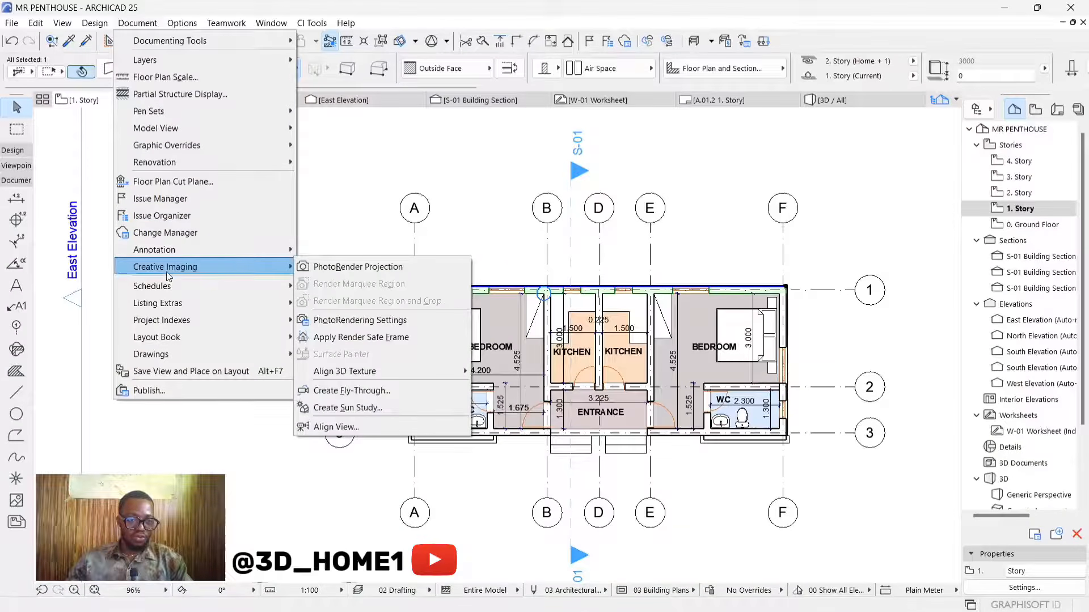
pyautogui.moveTo(177, 257)
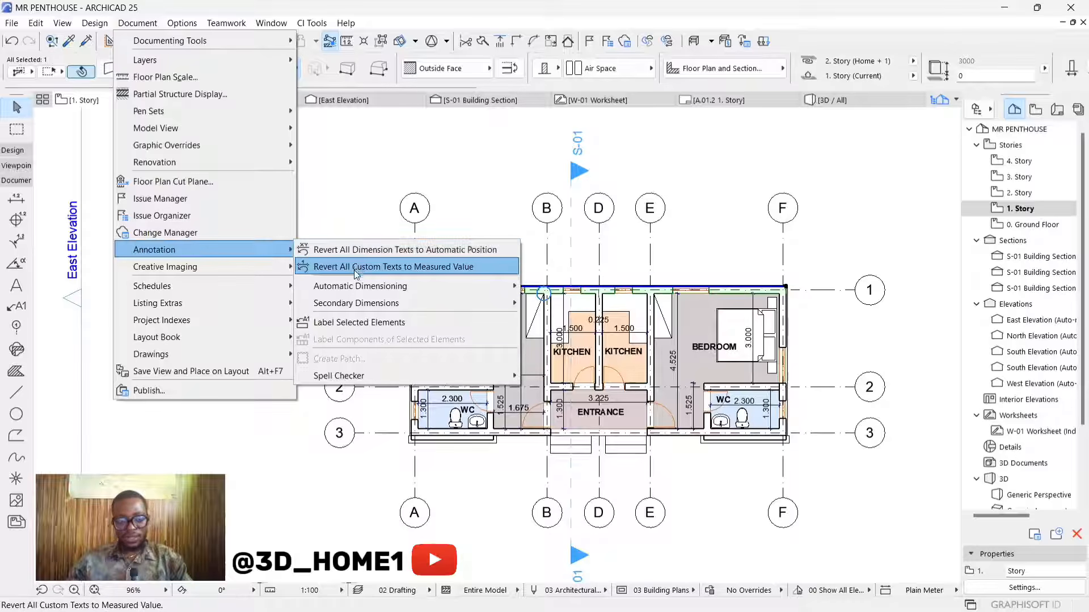
pyautogui.moveTo(357, 287)
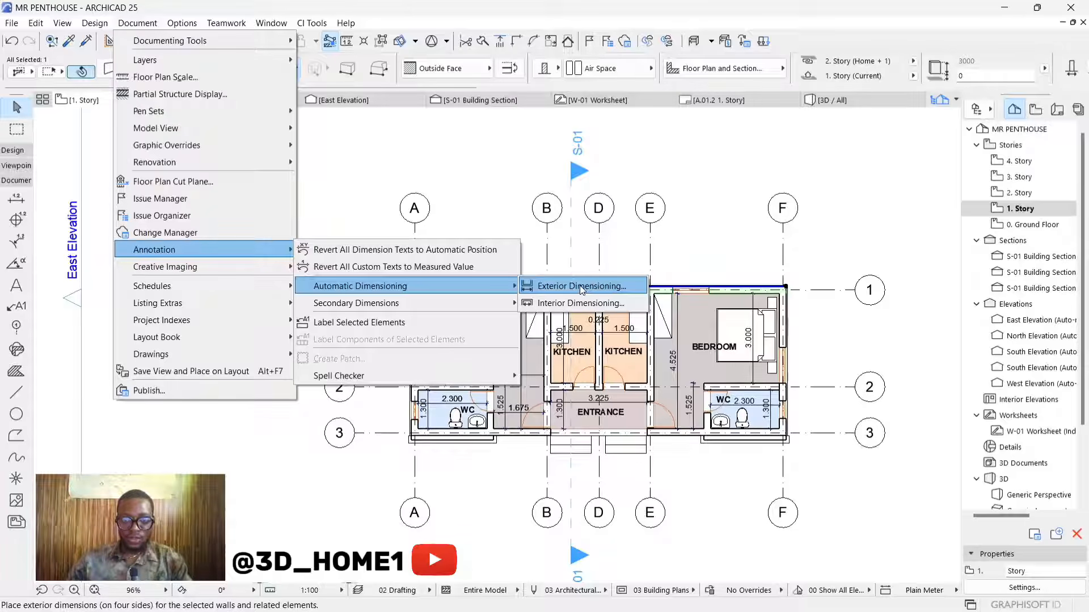
pyautogui.click(561, 288)
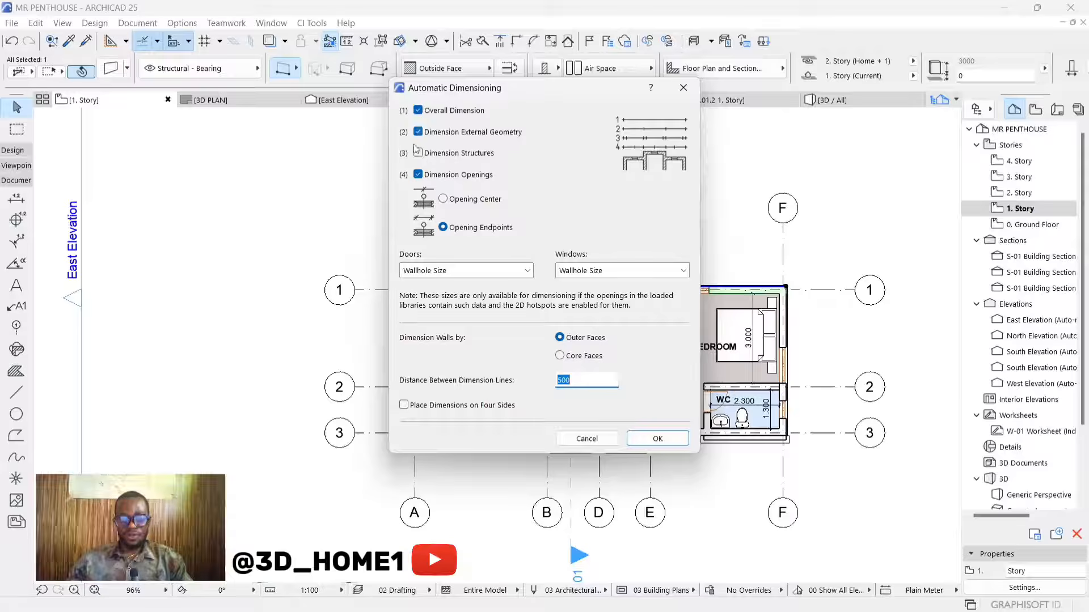
pyautogui.click(646, 439)
# Step: Place the automatic exterior dimension chains just outside the outer wall along grid 1, using a horizontal dimension direction
pyautogui.scroll(2, 613, 292)
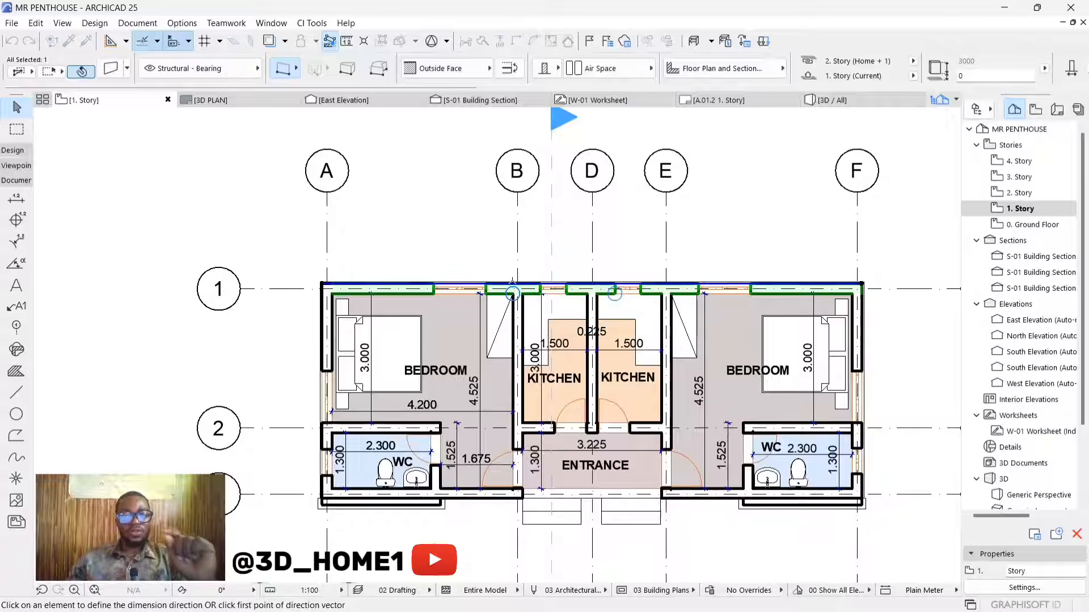
pyautogui.scroll(-2, 491, 294)
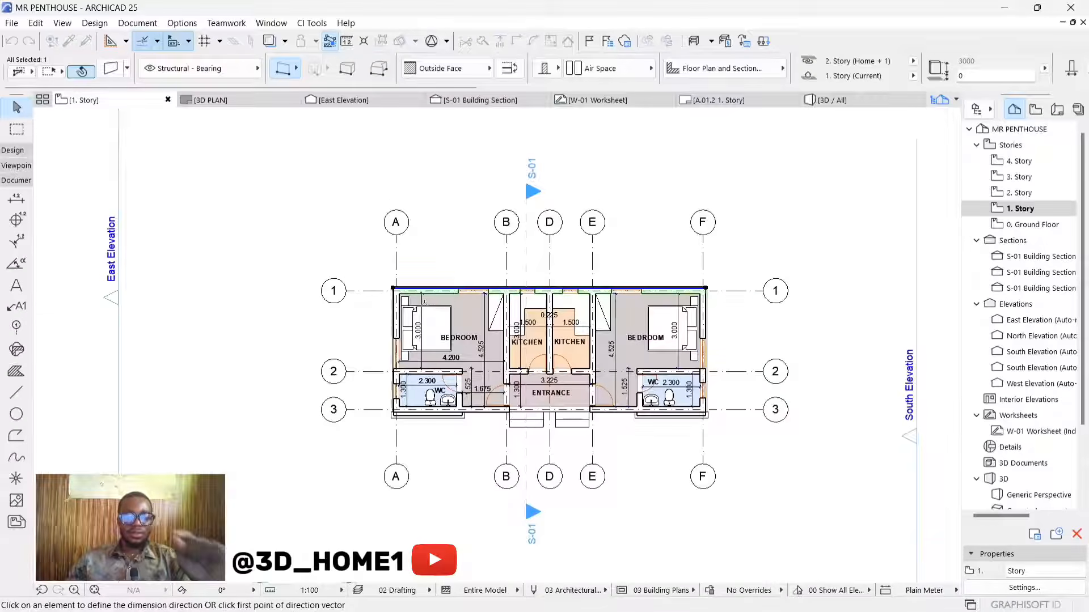
pyautogui.click(362, 312)
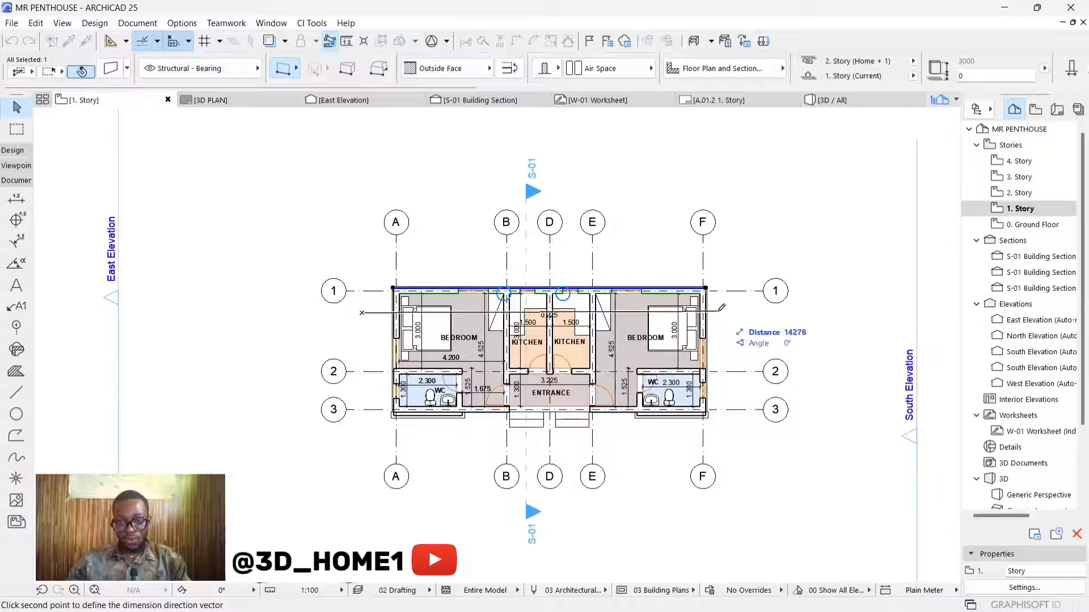
pyautogui.click(740, 308)
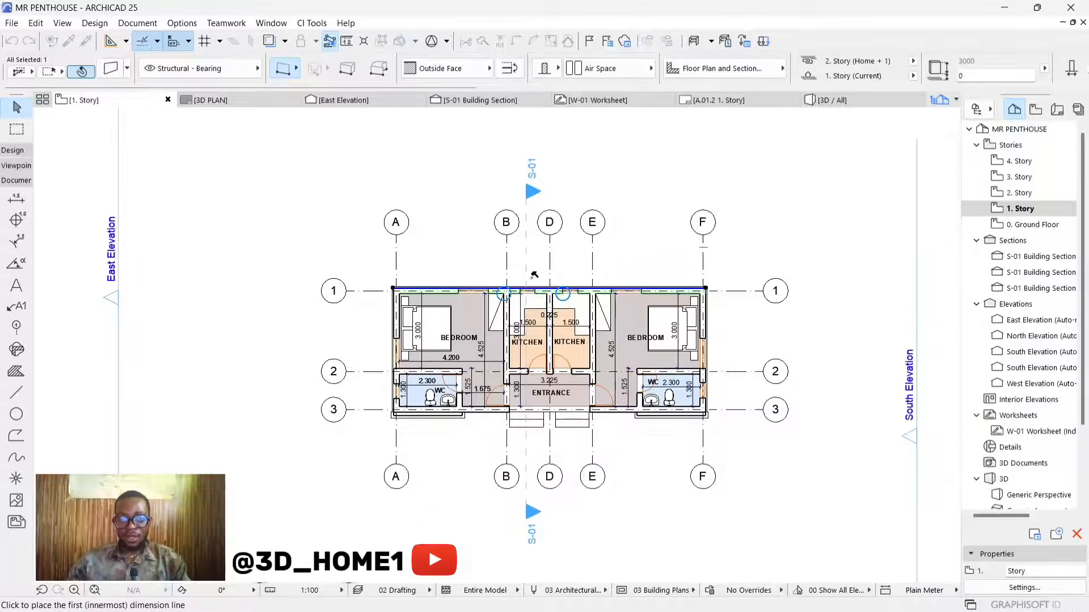
pyautogui.scroll(2, 522, 274)
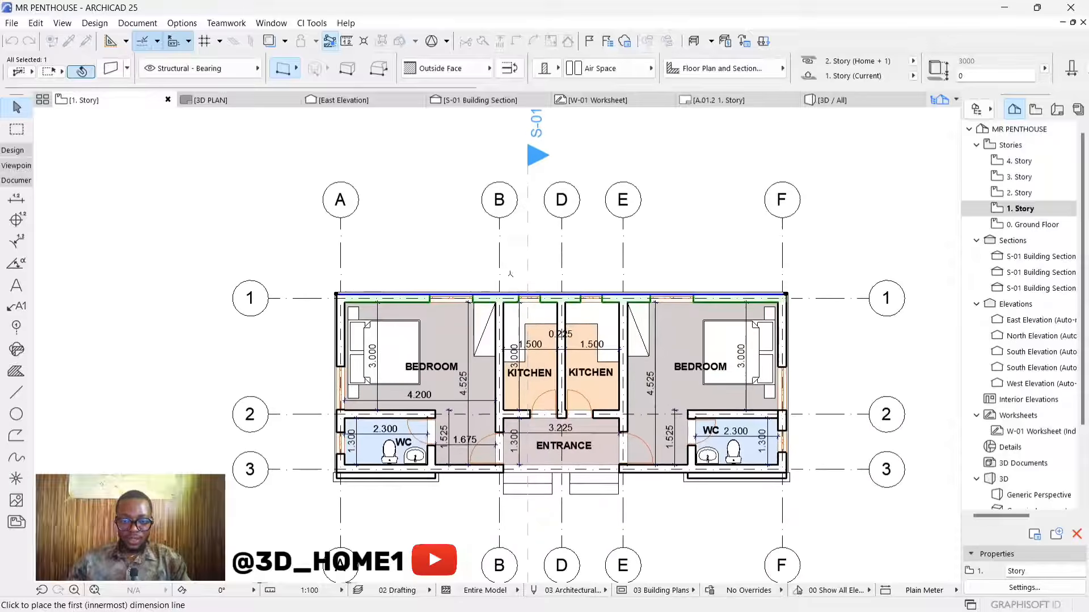
pyautogui.click(453, 270)
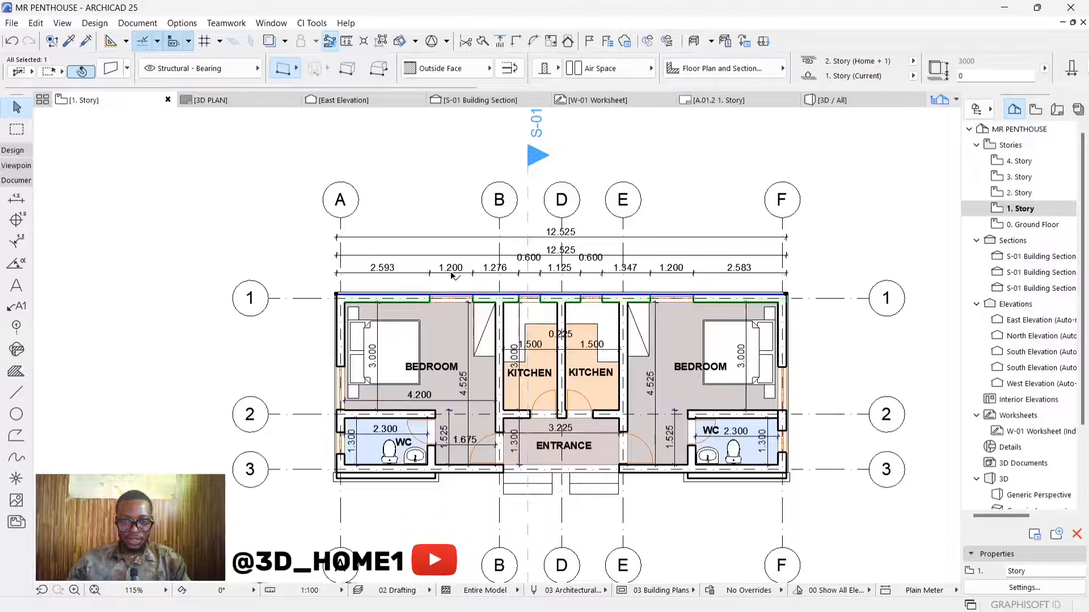
pyautogui.press('Escape')
# Step: Delete the inner of the two duplicate overall dimension lines above the wall along grid 1
pyautogui.scroll(-2, 512, 279)
pyautogui.scroll(5, 533, 275)
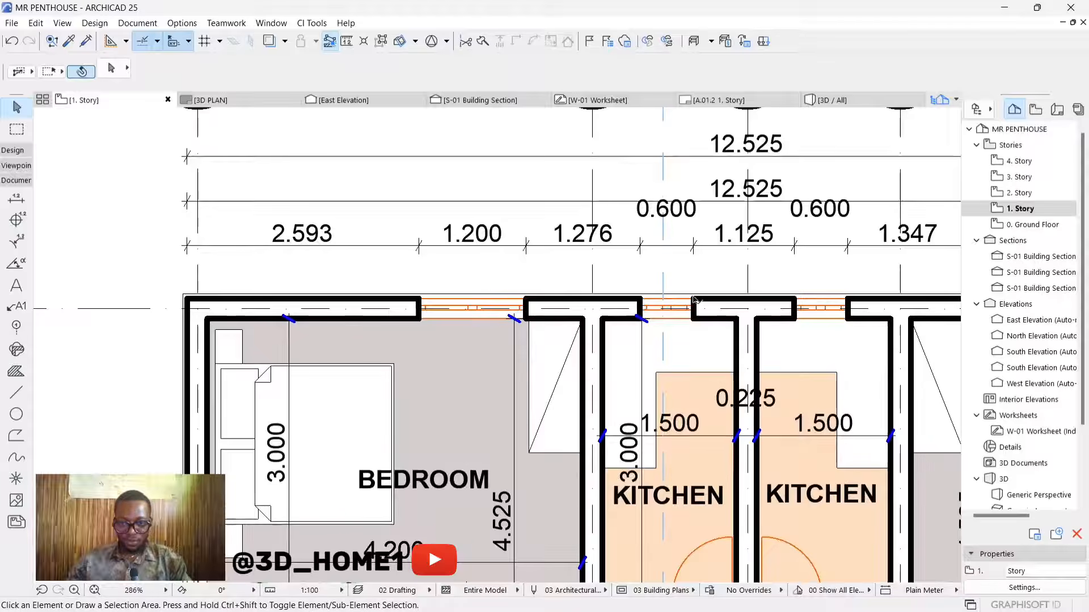
pyautogui.scroll(-3, 429, 258)
pyautogui.scroll(2, 436, 262)
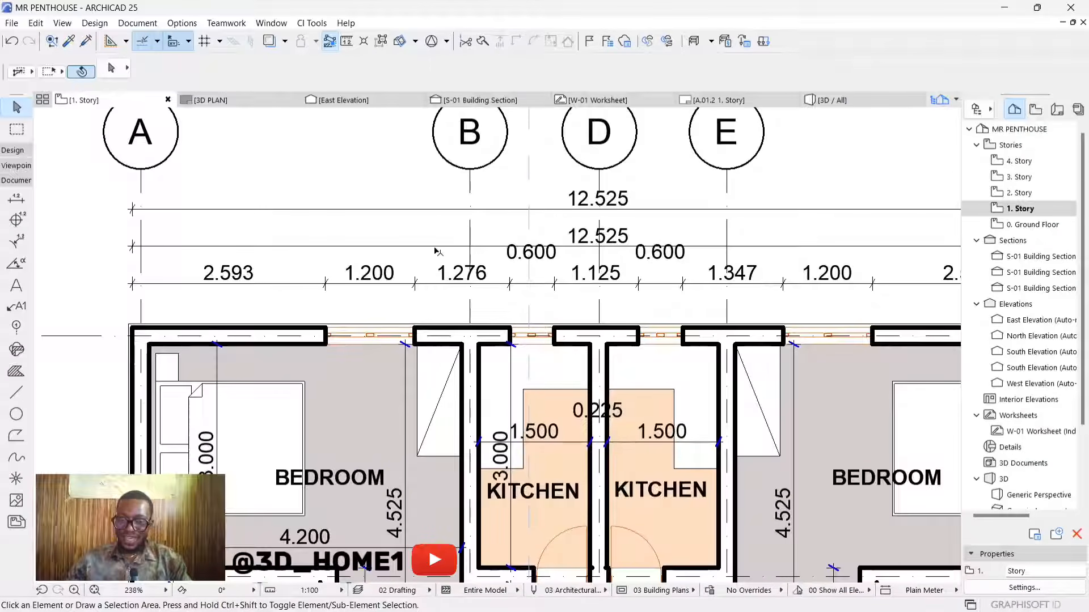
pyautogui.click(437, 248)
pyautogui.scroll(-3, 414, 247)
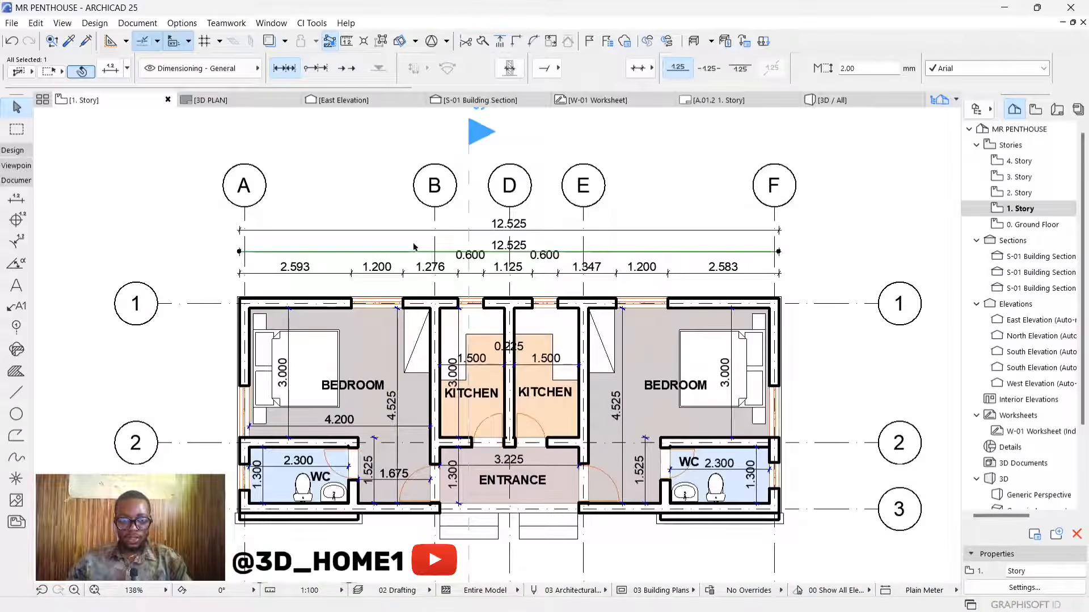
pyautogui.scroll(2, 503, 253)
pyautogui.press('Delete')
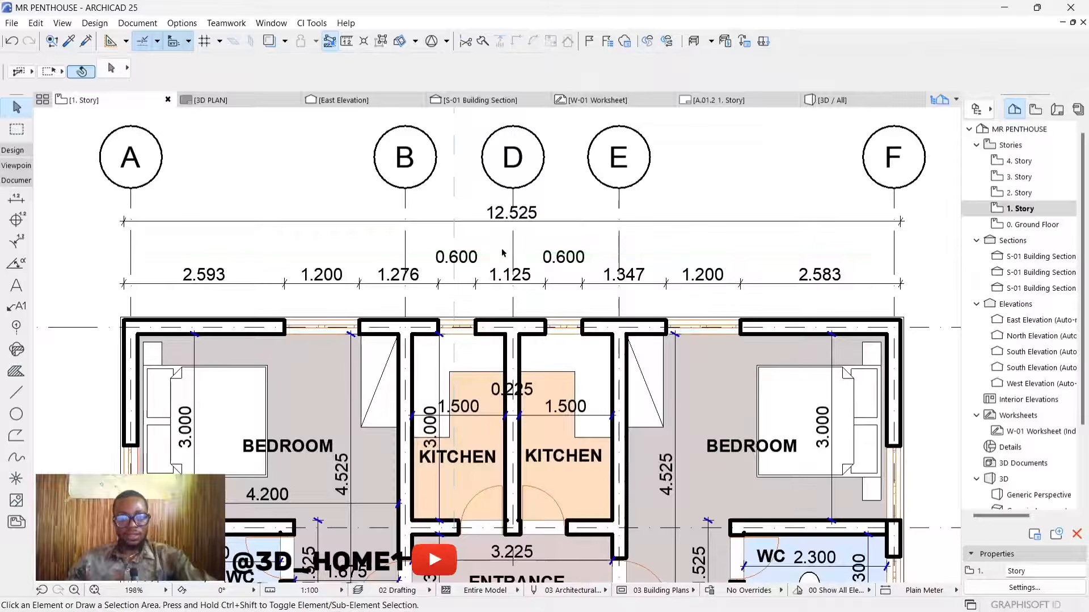
# Step: Move the openings dimension chain about 150 mm closer to the outer wall along grid 1
pyautogui.scroll(-3, 502, 253)
pyautogui.scroll(4, 457, 291)
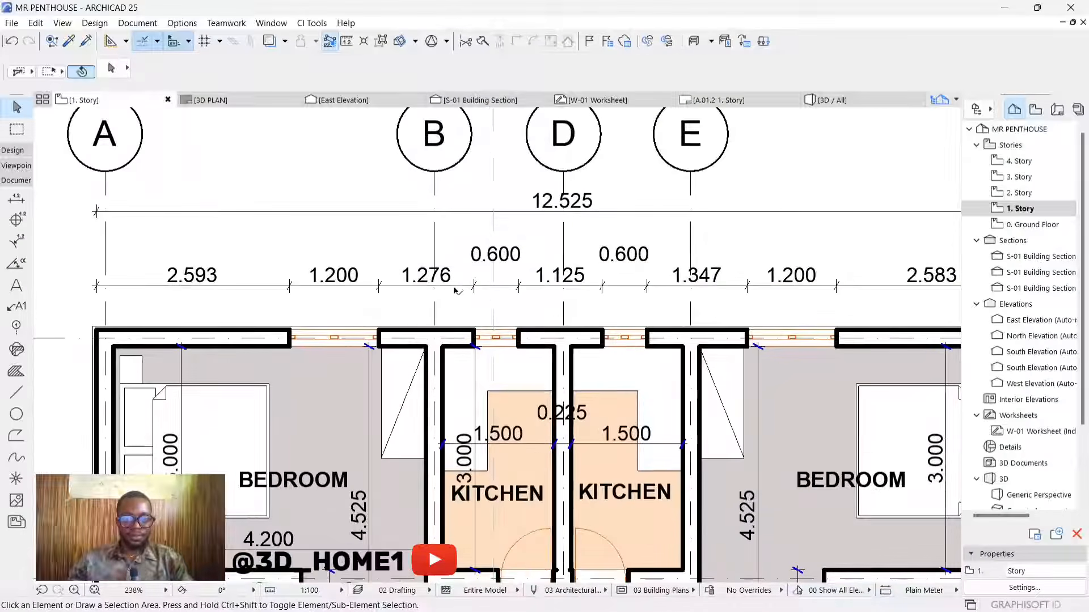
pyautogui.click(457, 287)
pyautogui.click(466, 286)
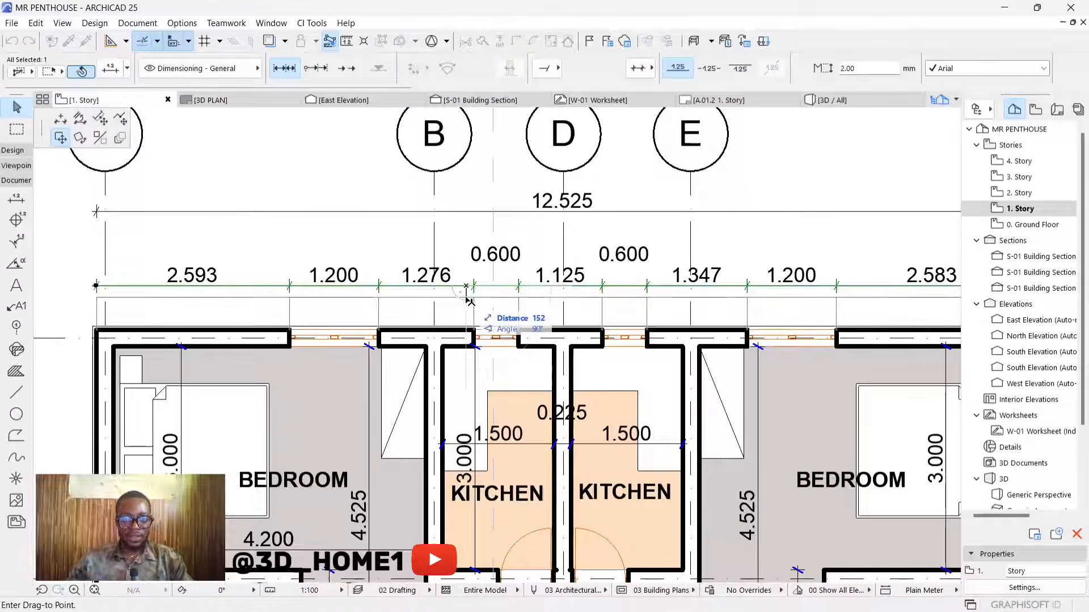
pyautogui.click(469, 301)
pyautogui.press('Escape')
pyautogui.scroll(-3, 469, 302)
pyautogui.scroll(2, 491, 292)
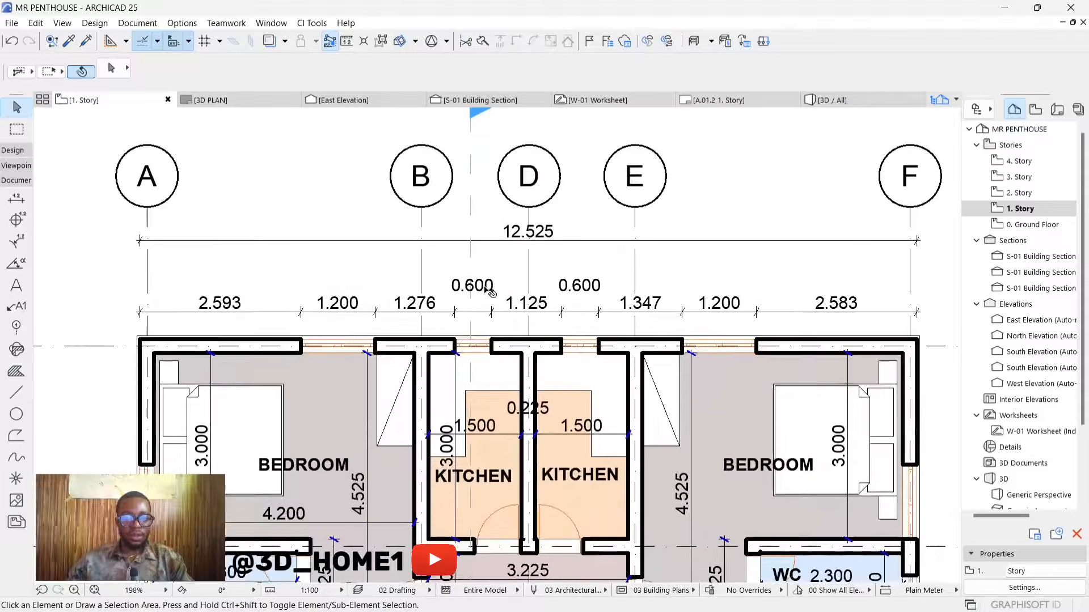
pyautogui.click(491, 292)
pyautogui.click(483, 294)
pyautogui.press('Escape')
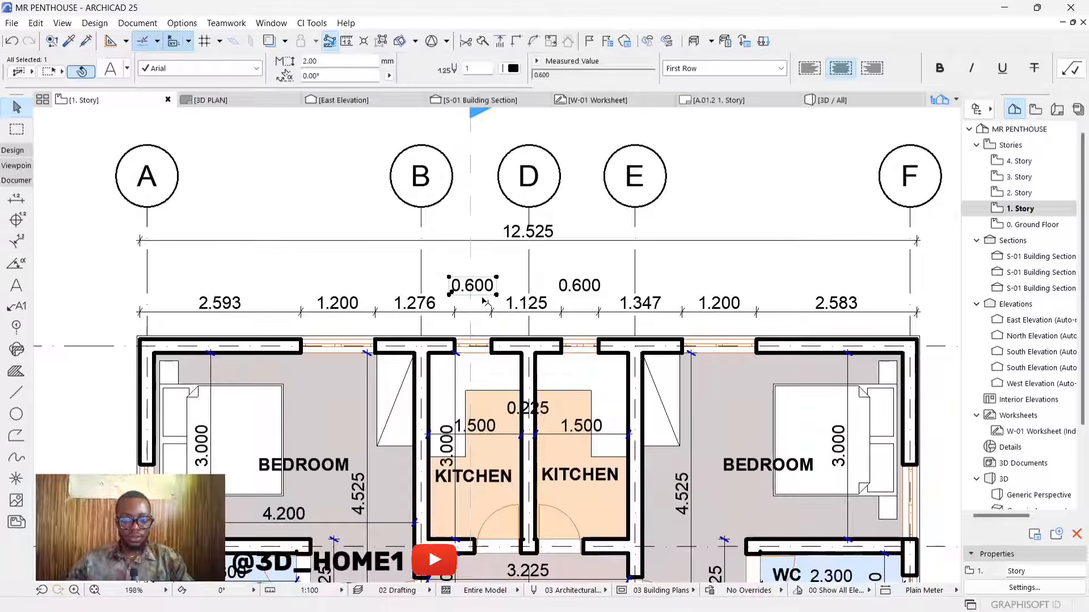
pyautogui.press('Escape')
# Step: Move the overall dimension line slightly outward, closer to the upper grid bubbles
pyautogui.scroll(-3, 477, 267)
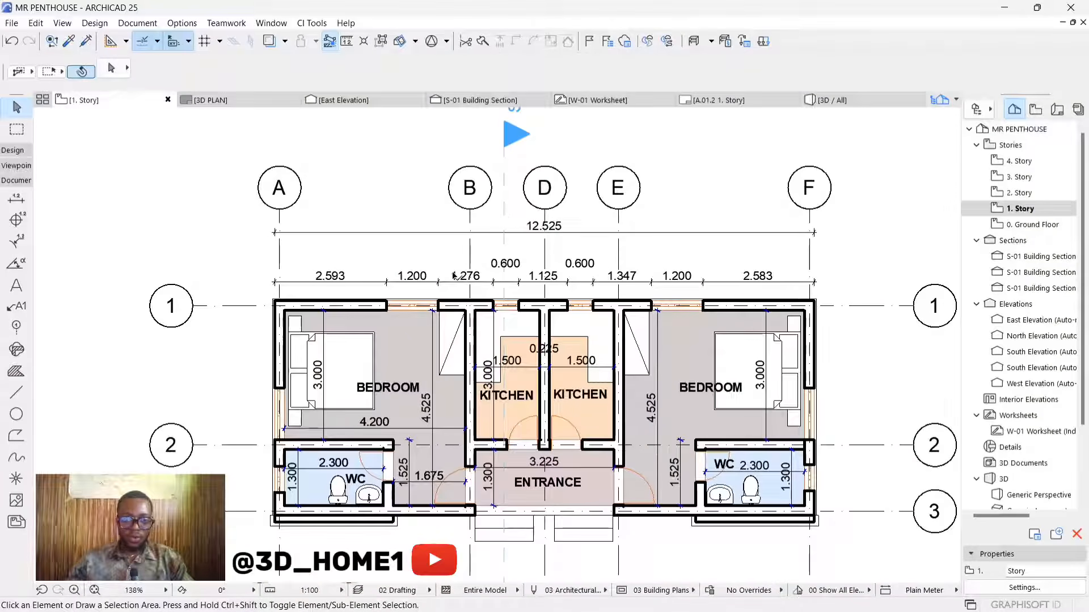
pyautogui.scroll(4, 476, 242)
pyautogui.click(475, 237)
pyautogui.click(475, 236)
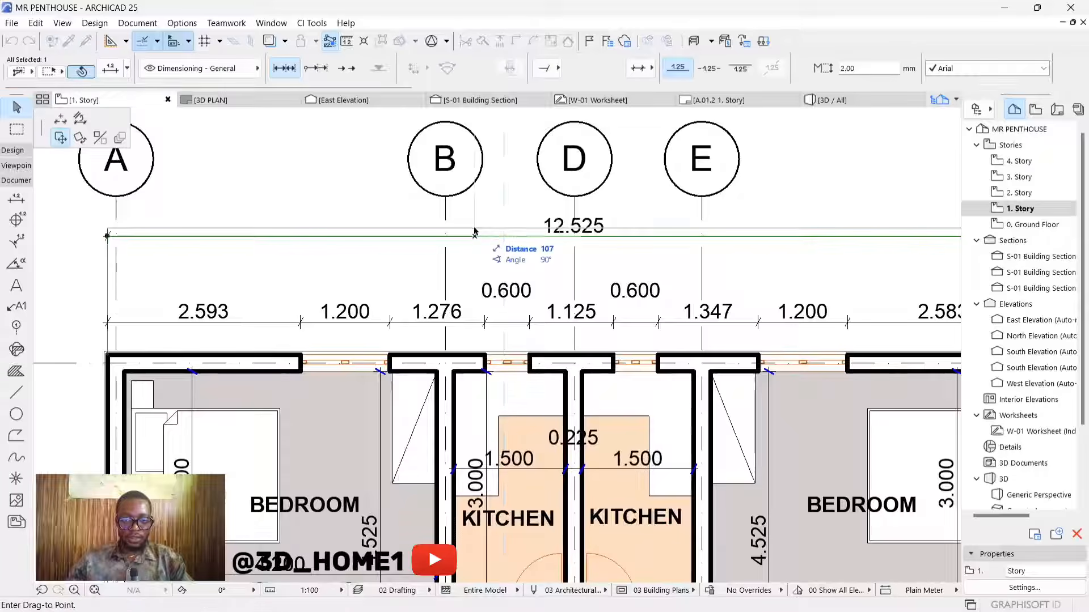
pyautogui.click(475, 222)
pyautogui.press('Escape')
# Step: Add a linear dimension chain through grids A, B, D, E and F, placed between the overall and openings chains
pyautogui.scroll(-3, 469, 238)
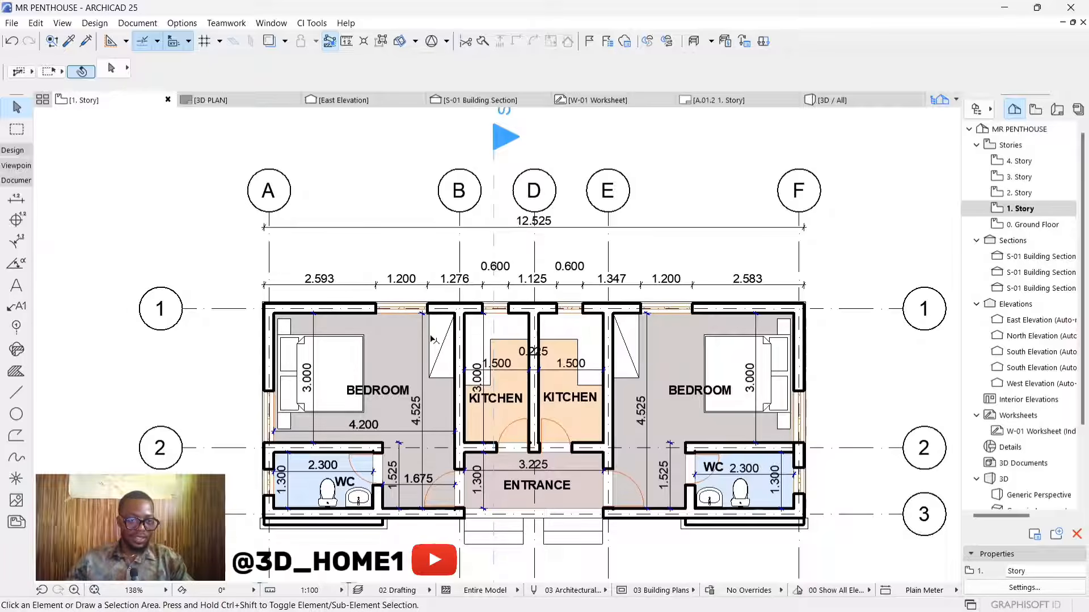
pyautogui.click(16, 198)
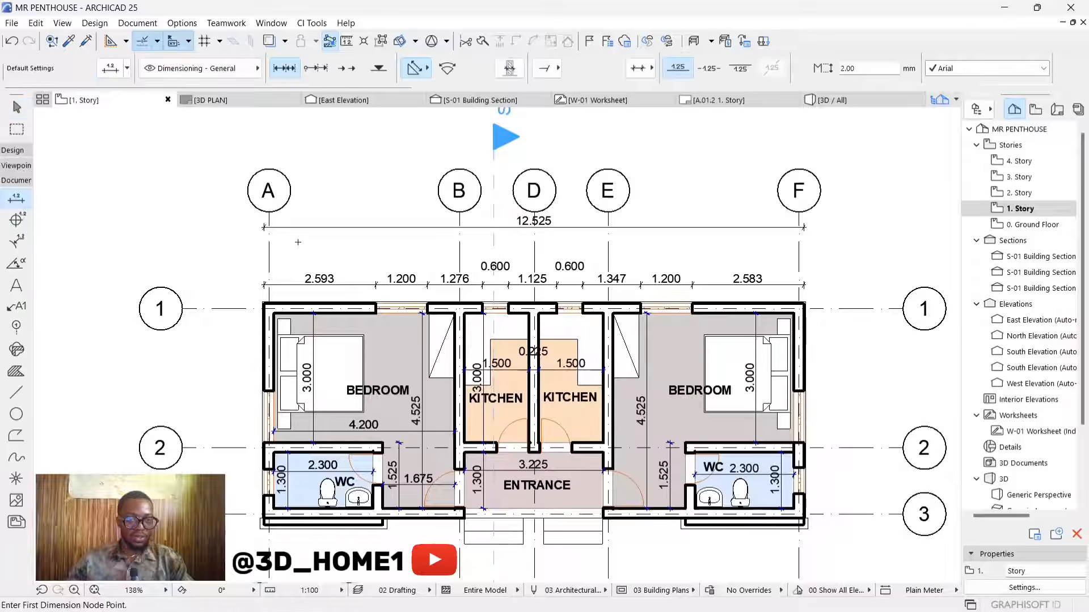
pyautogui.scroll(3, 297, 244)
pyautogui.click(248, 265)
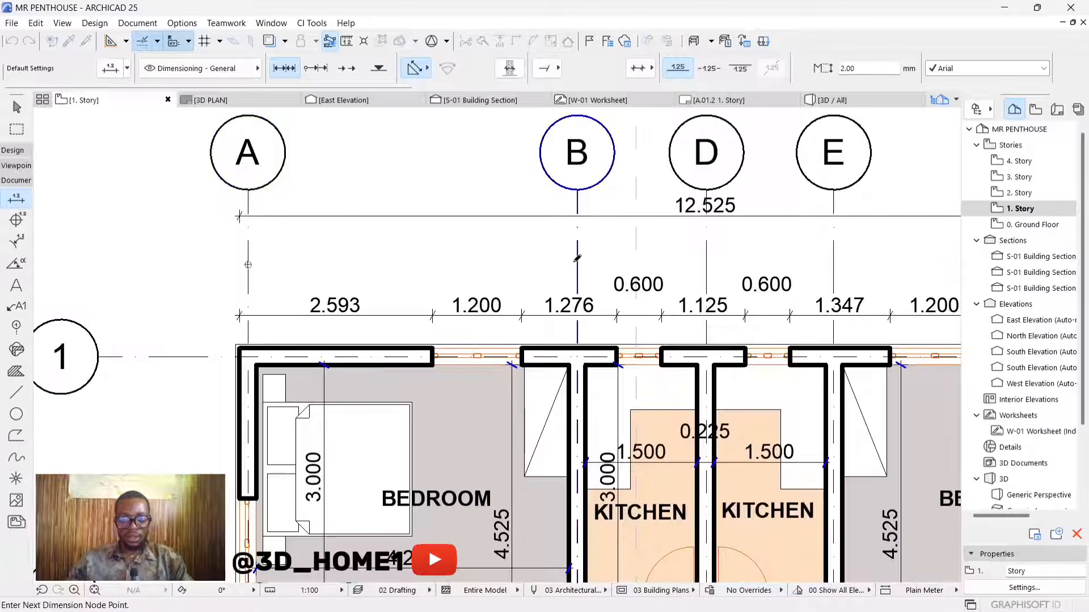
pyautogui.scroll(-4, 388, 278)
pyautogui.scroll(3, 552, 268)
pyautogui.click(405, 279)
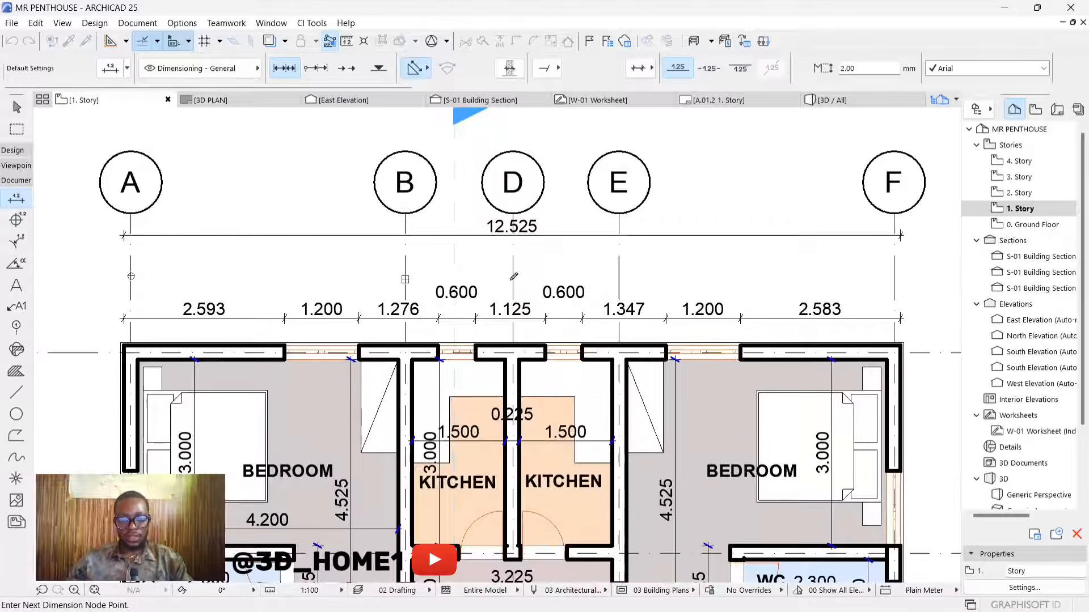
pyautogui.click(619, 276)
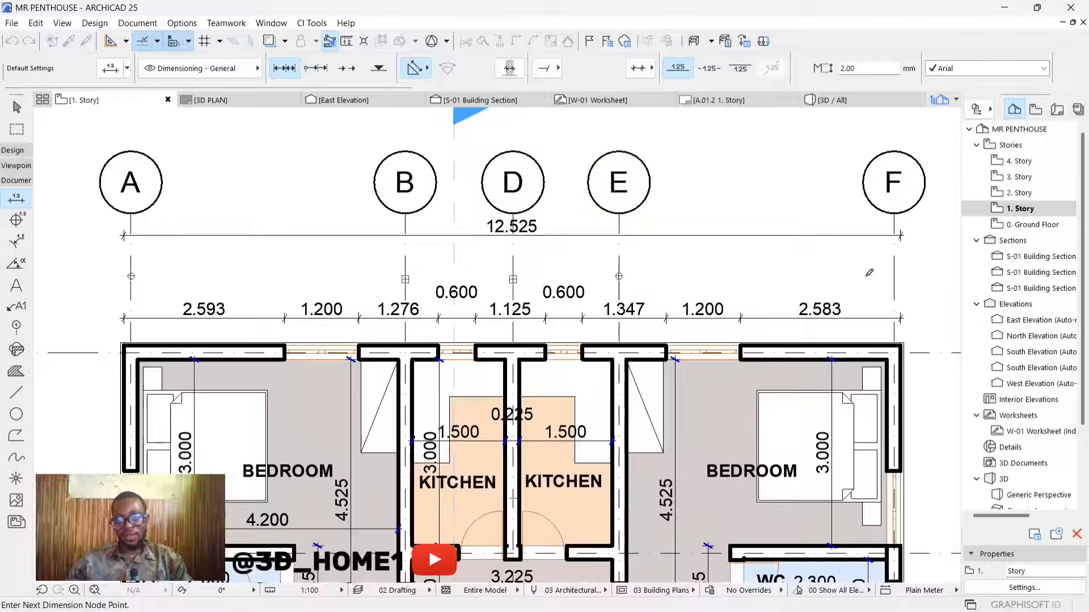
pyautogui.rightClick(894, 280)
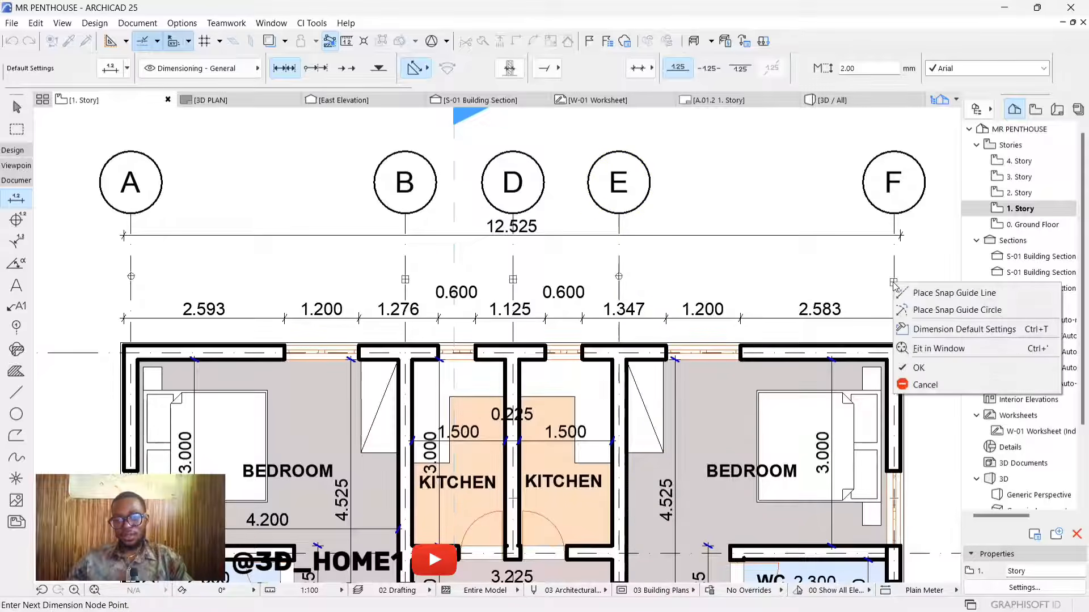
pyautogui.click(914, 366)
pyautogui.scroll(2, 523, 271)
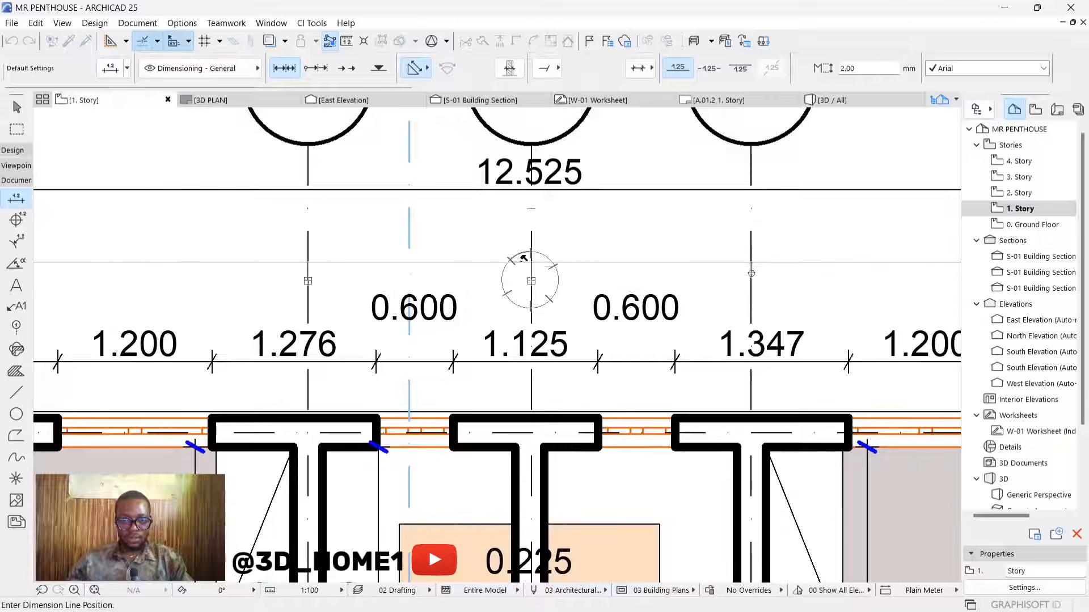
pyautogui.click(523, 240)
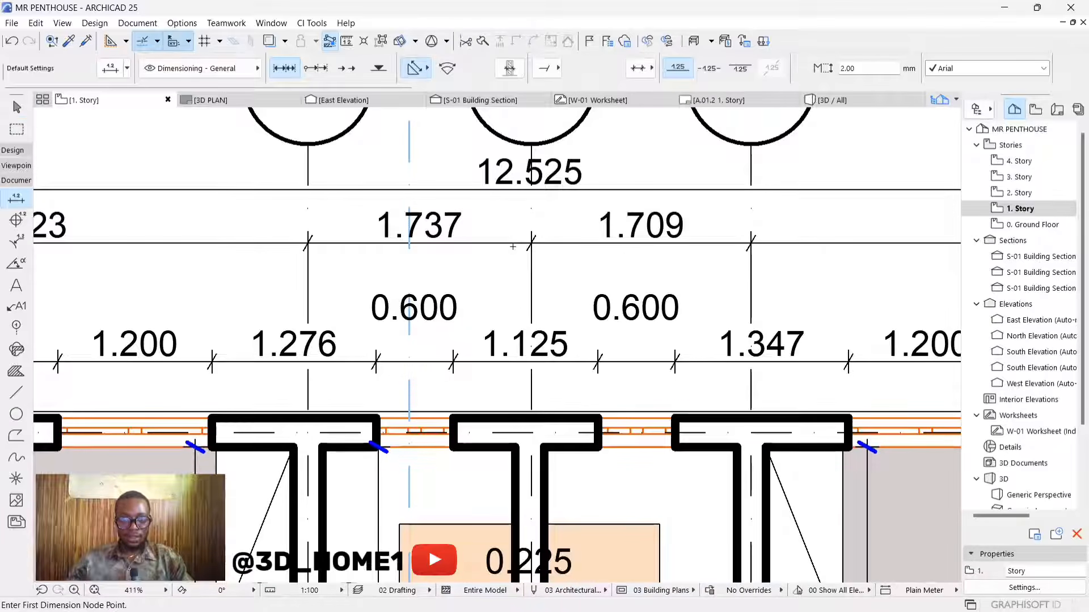
pyautogui.press('Escape')
# Step: Move the grid dimension chain slightly toward the wall along grid 1, away from the overall dimension line
pyautogui.scroll(-3, 508, 250)
pyautogui.click(509, 247)
pyautogui.click(508, 248)
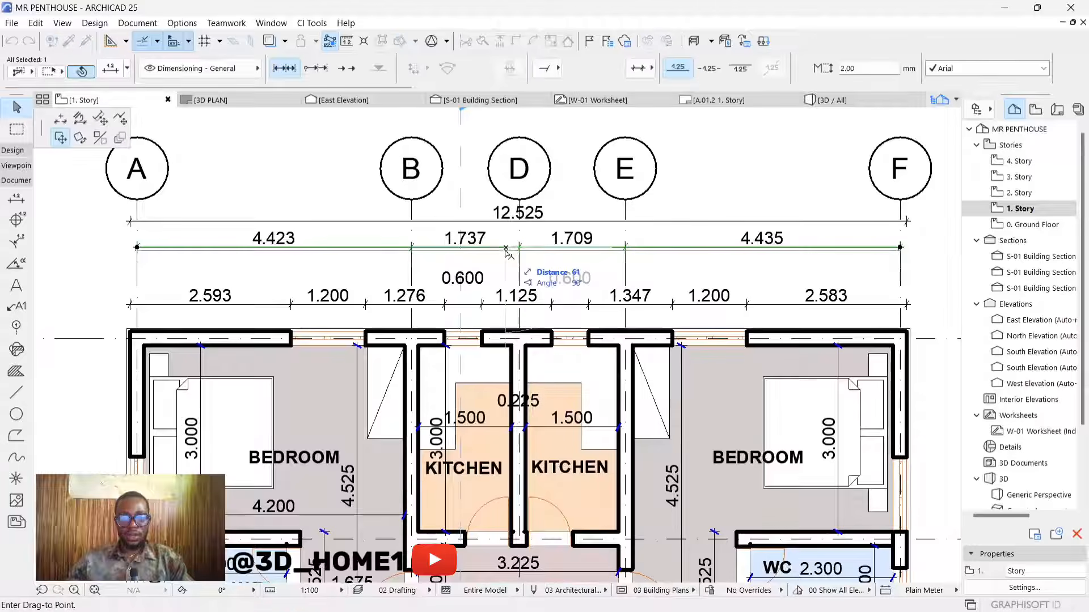
pyautogui.click(506, 258)
pyautogui.press('Escape')
# Step: Tighten the chain spacing by moving the overall line slightly inward and the openings chain slightly outward toward the grid chain
pyautogui.scroll(-8, 516, 242)
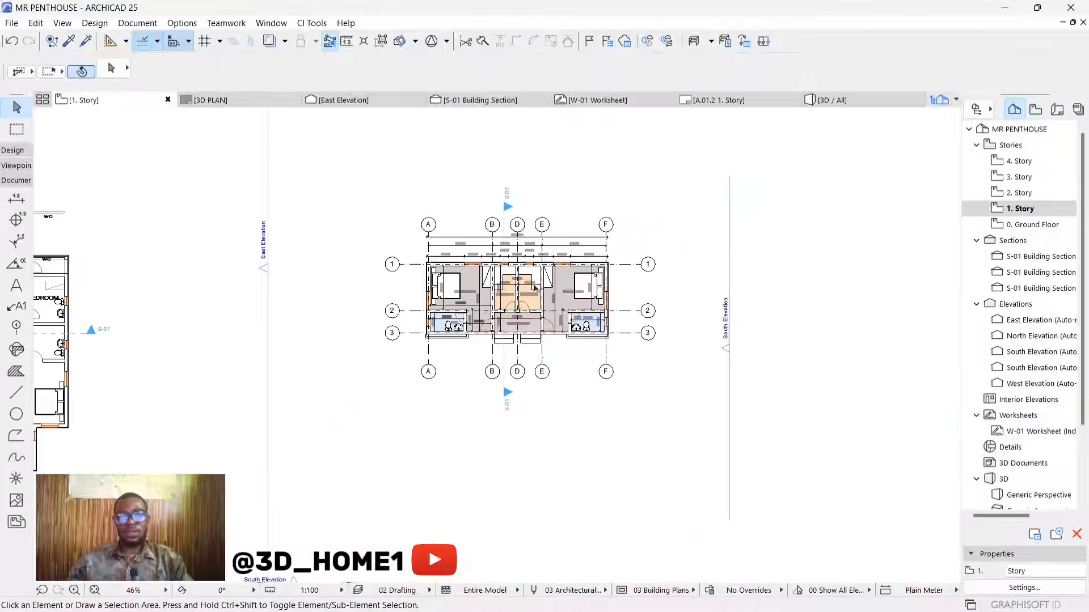
pyautogui.scroll(6, 535, 250)
pyautogui.scroll(-2, 505, 204)
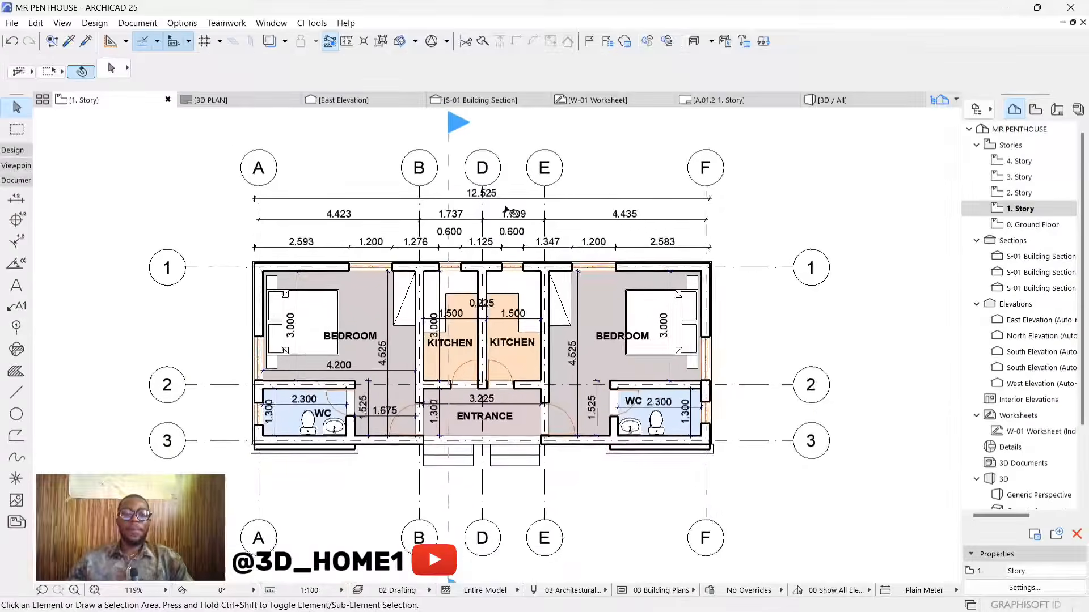
pyautogui.scroll(4, 502, 198)
pyautogui.scroll(4, 504, 199)
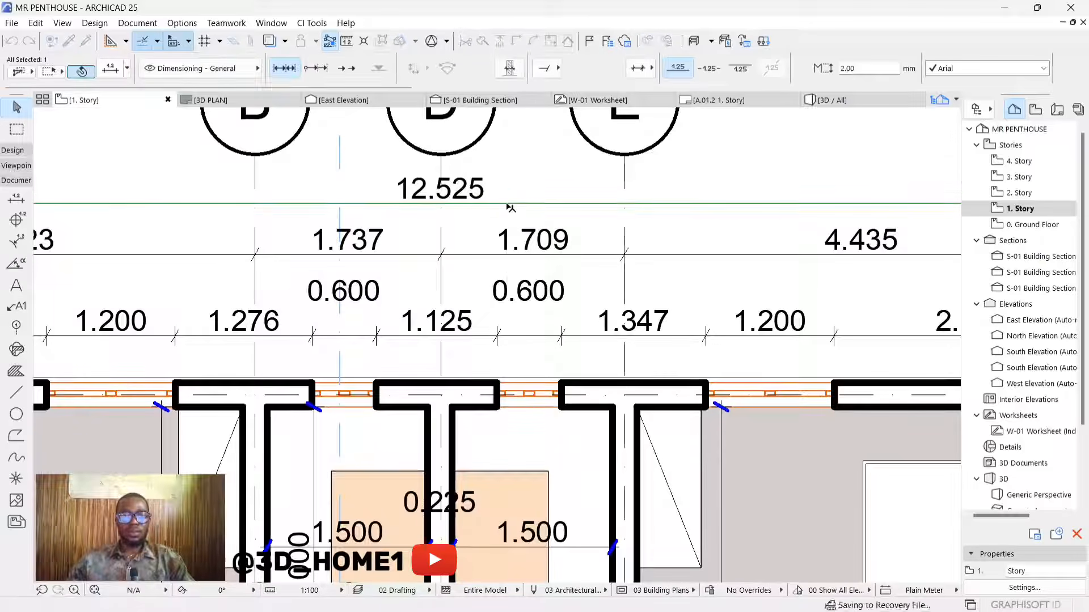
pyautogui.scroll(-2, 505, 199)
pyautogui.scroll(1, 500, 260)
pyautogui.click(502, 260)
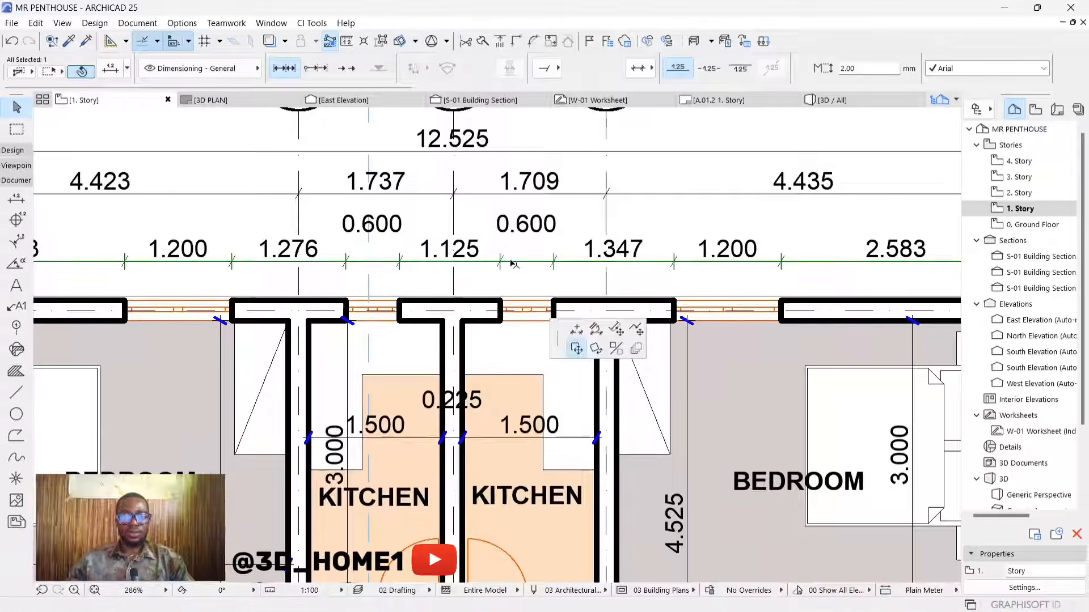
pyautogui.click(511, 255)
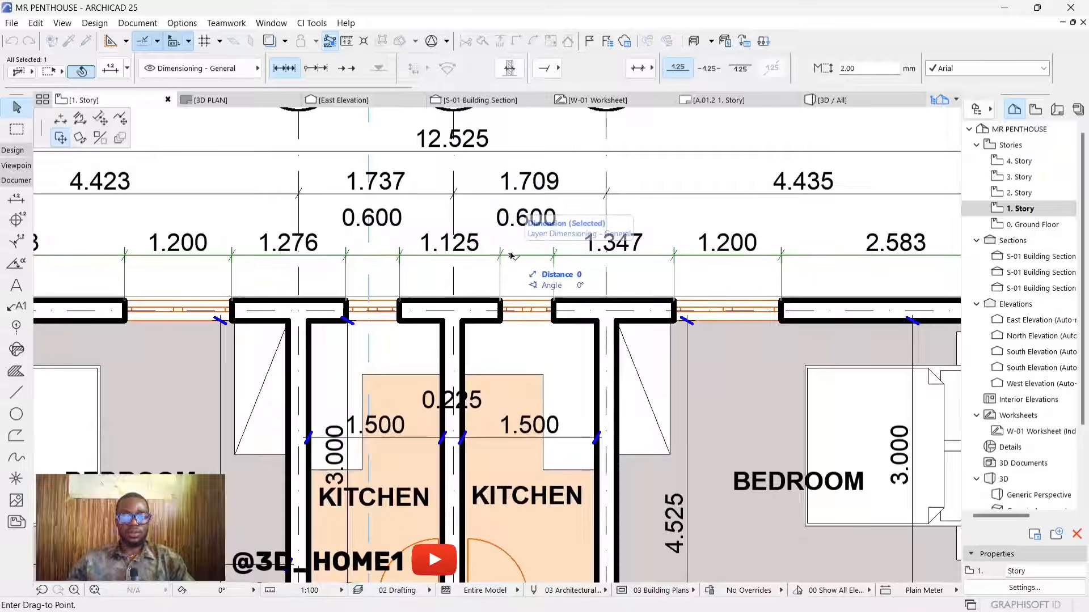
pyautogui.click(511, 248)
pyautogui.press('Escape')
# Step: Set up automatic exterior dimensioning for the wall along grid A with overall, external geometry and opening endpoint dimensions, spaced 500 apart
pyautogui.scroll(-10, 512, 251)
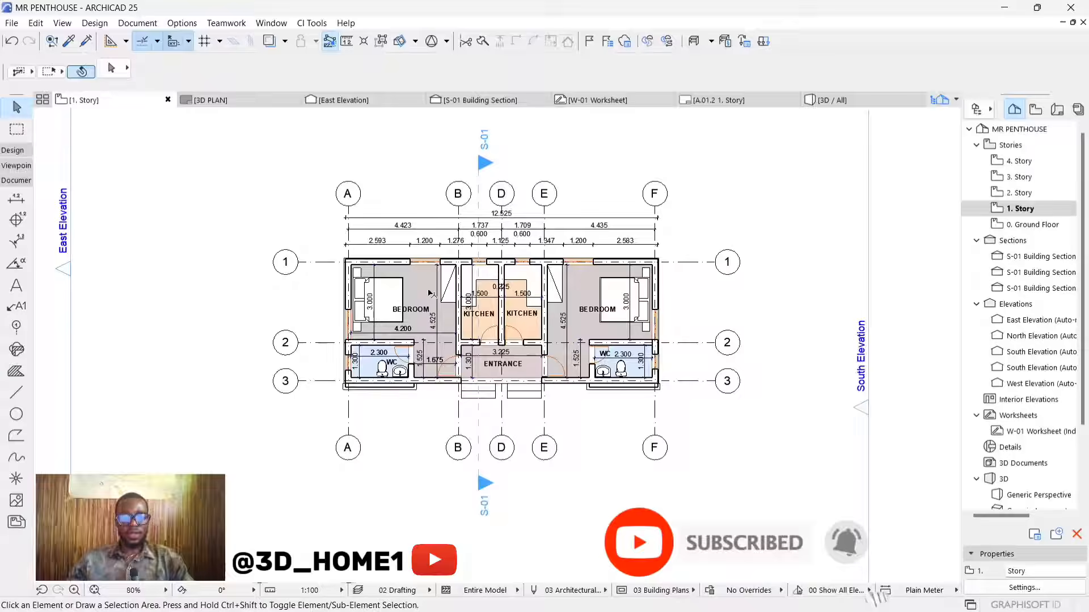
pyautogui.scroll(5, 354, 304)
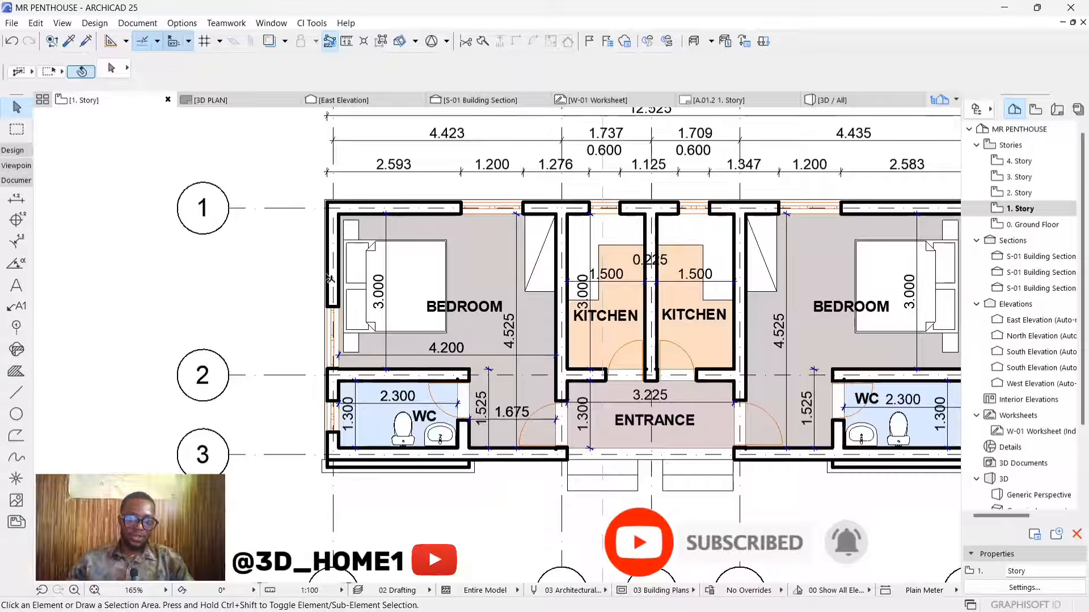
pyautogui.scroll(4, 340, 283)
pyautogui.click(345, 278)
pyautogui.scroll(-6, 345, 278)
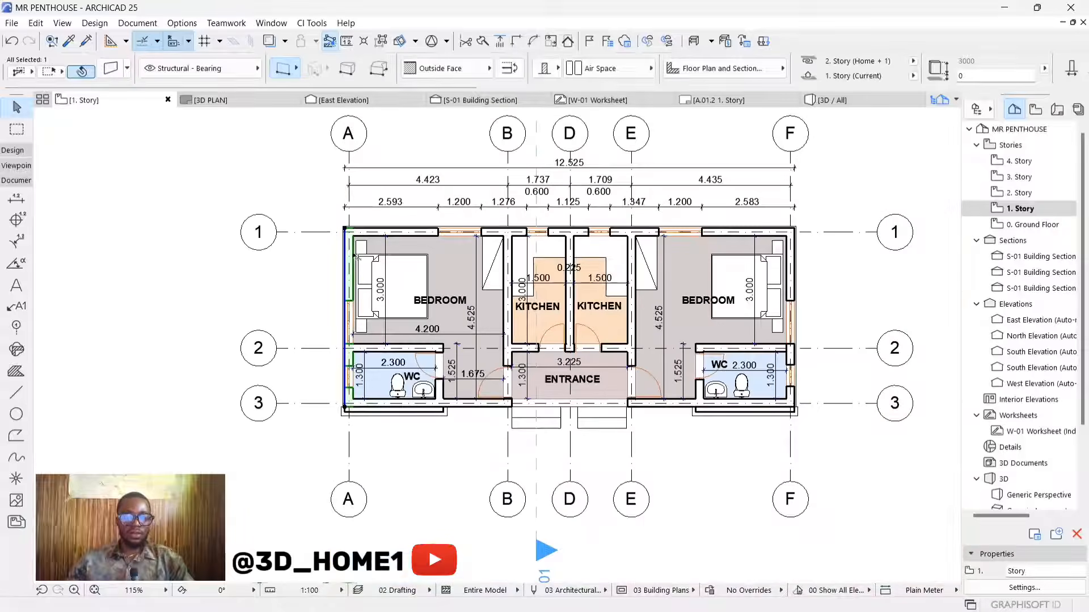
pyautogui.click(137, 24)
pyautogui.moveTo(238, 258)
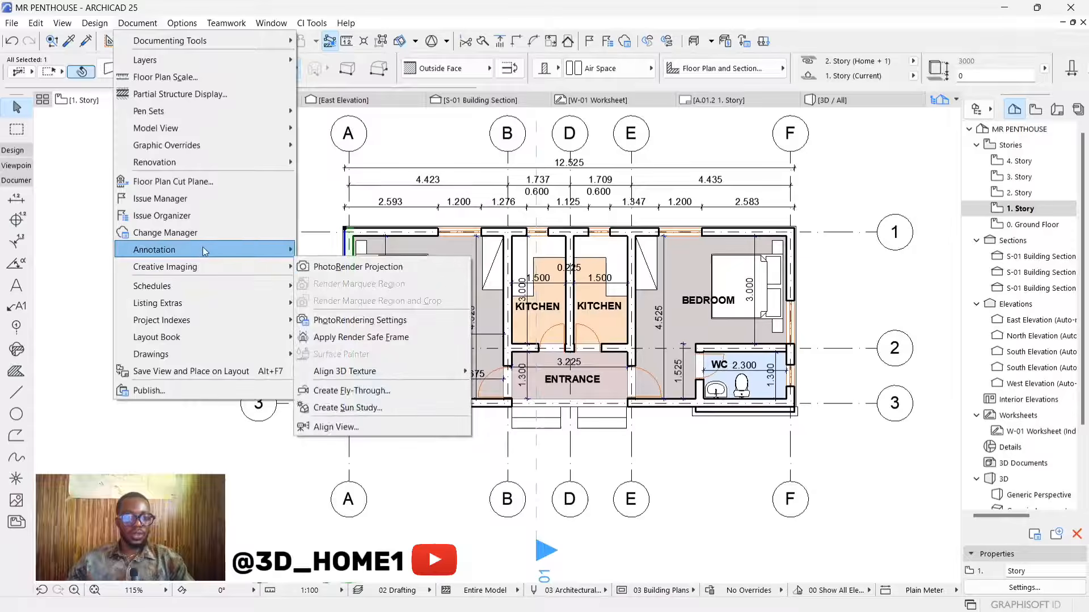
pyautogui.moveTo(362, 288)
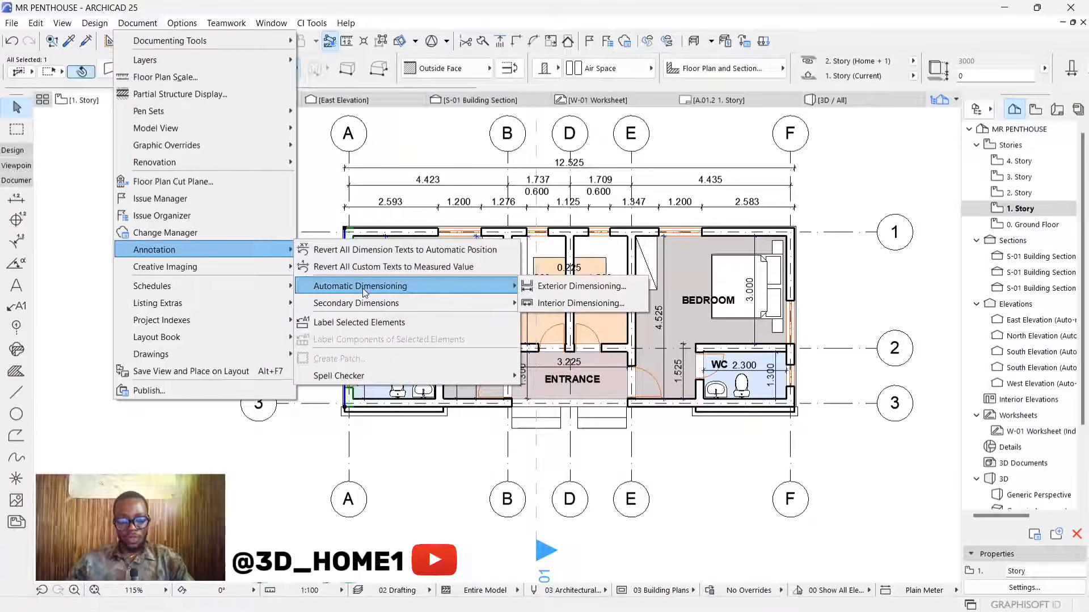
pyautogui.click(583, 287)
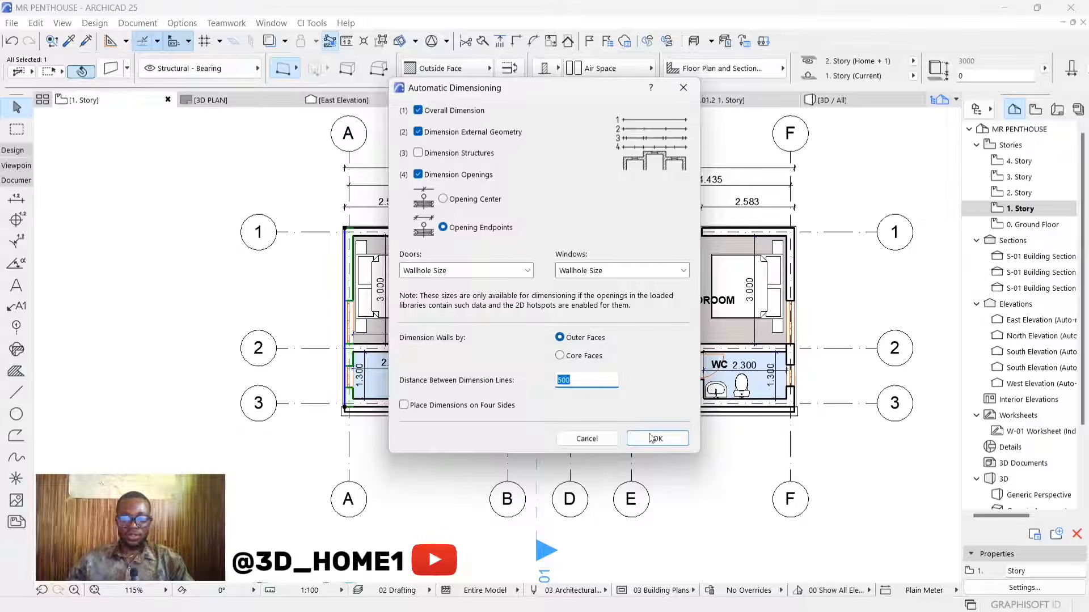
pyautogui.click(651, 441)
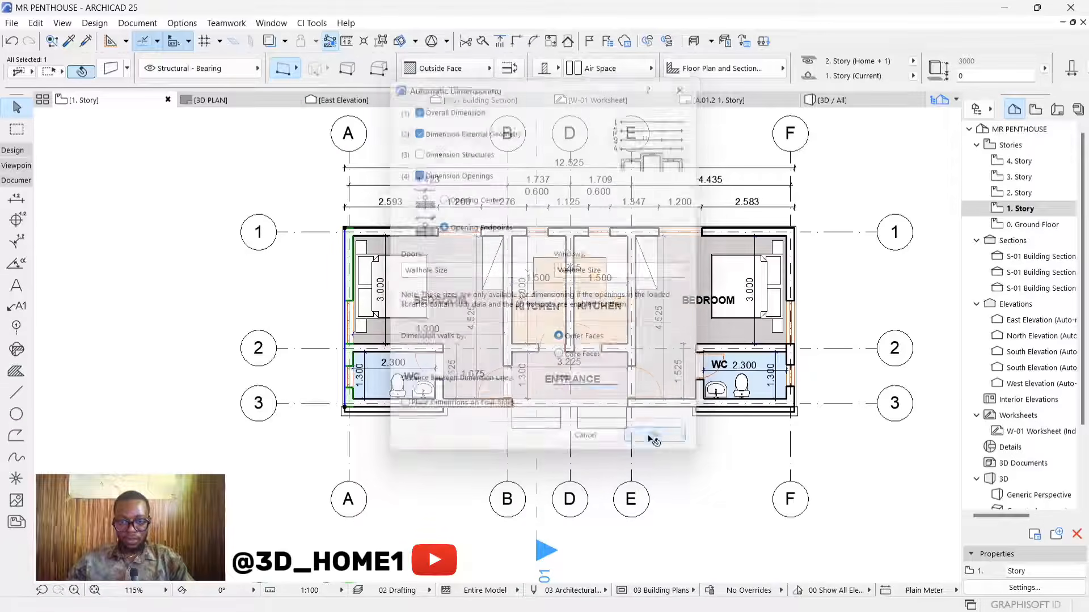
# Step: Place the vertical exterior dimension chains outside the grid A wall and delete the redundant middle chain
pyautogui.scroll(3, 317, 306)
pyautogui.scroll(-3, 372, 278)
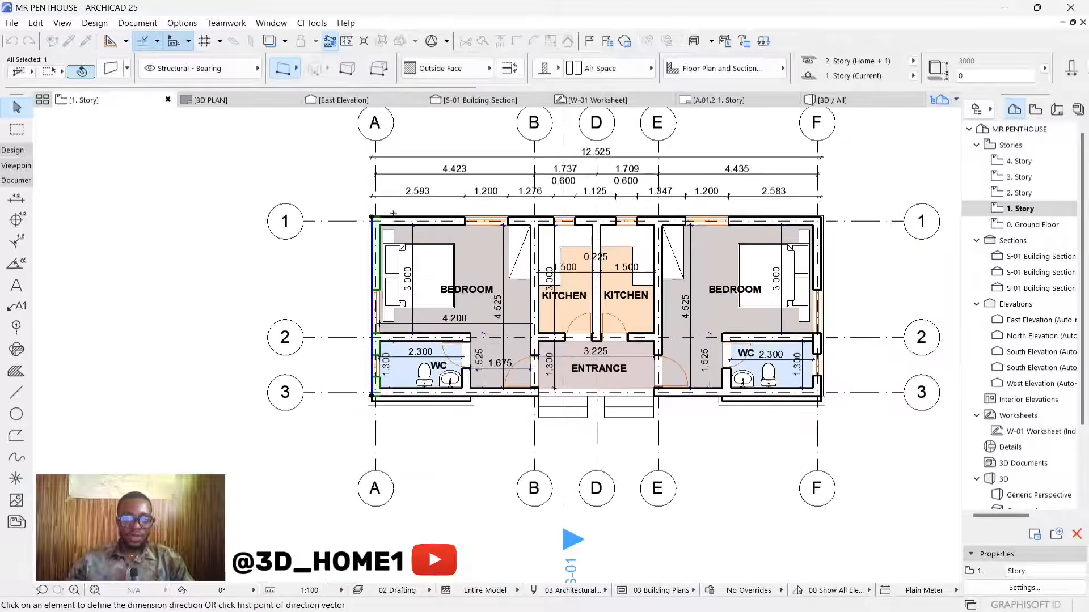
pyautogui.click(393, 185)
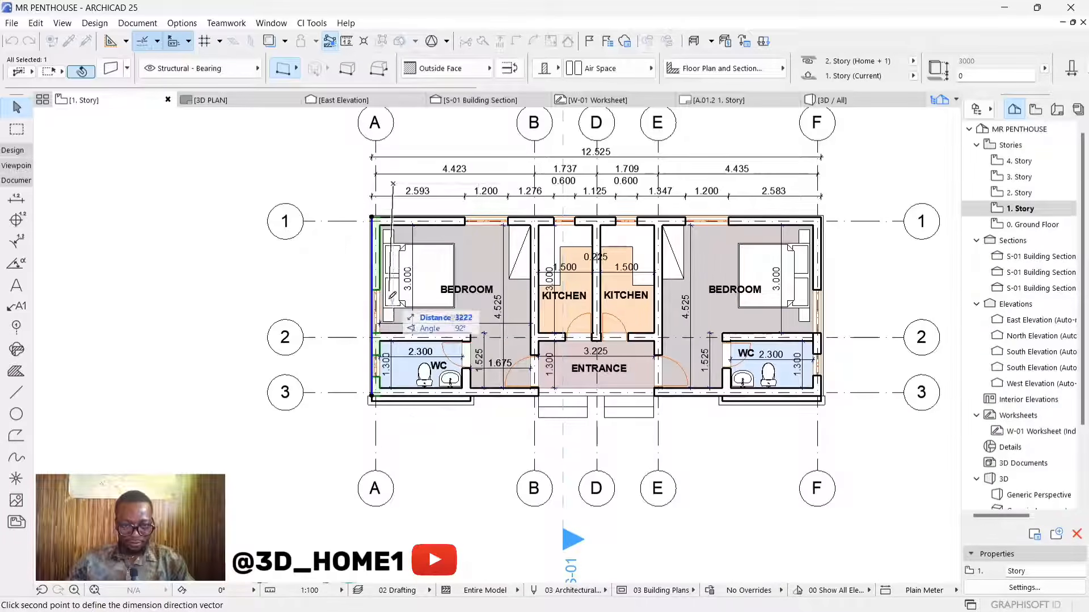
pyautogui.click(388, 430)
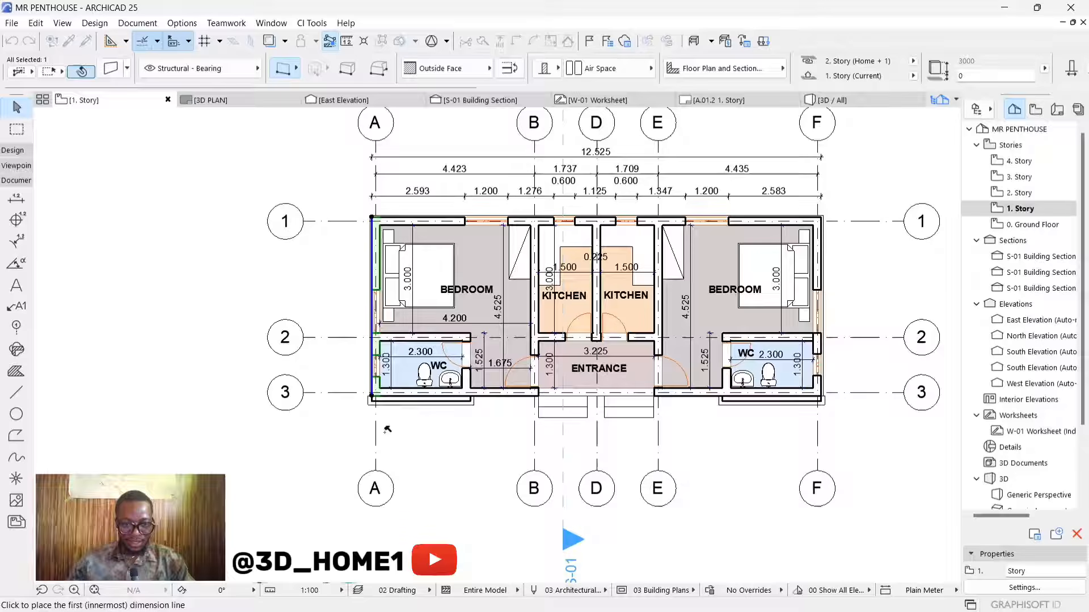
pyautogui.click(355, 282)
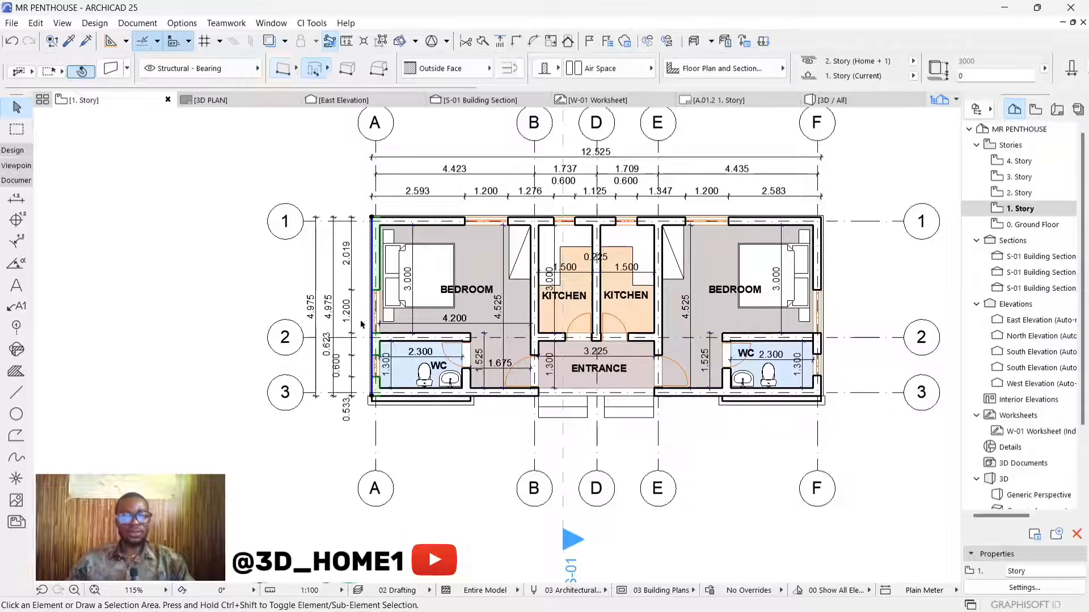
pyautogui.click(336, 290)
pyautogui.press('Delete')
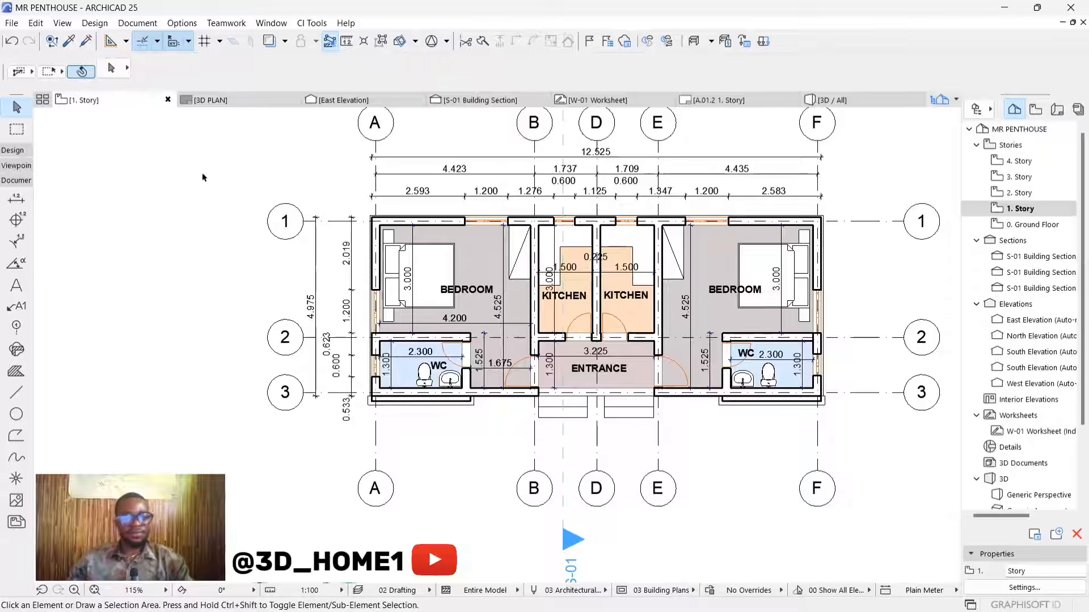
# Step: Add a vertical linear dimension chain through grids 1, 2 and 3, placed between the overall and openings chains
pyautogui.scroll(2, 332, 350)
pyautogui.scroll(2, 336, 358)
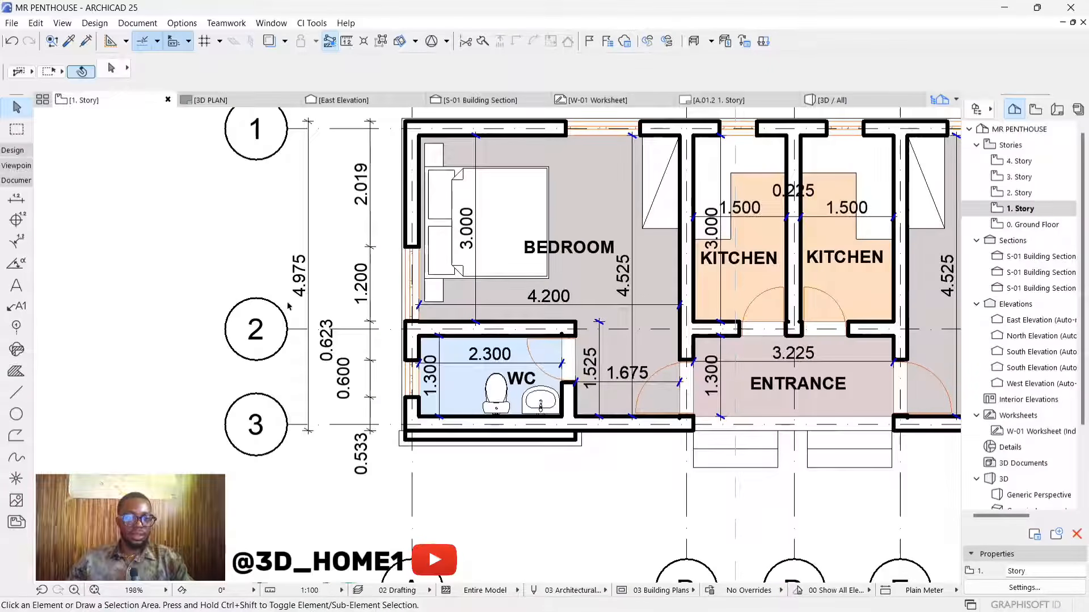
pyautogui.click(17, 198)
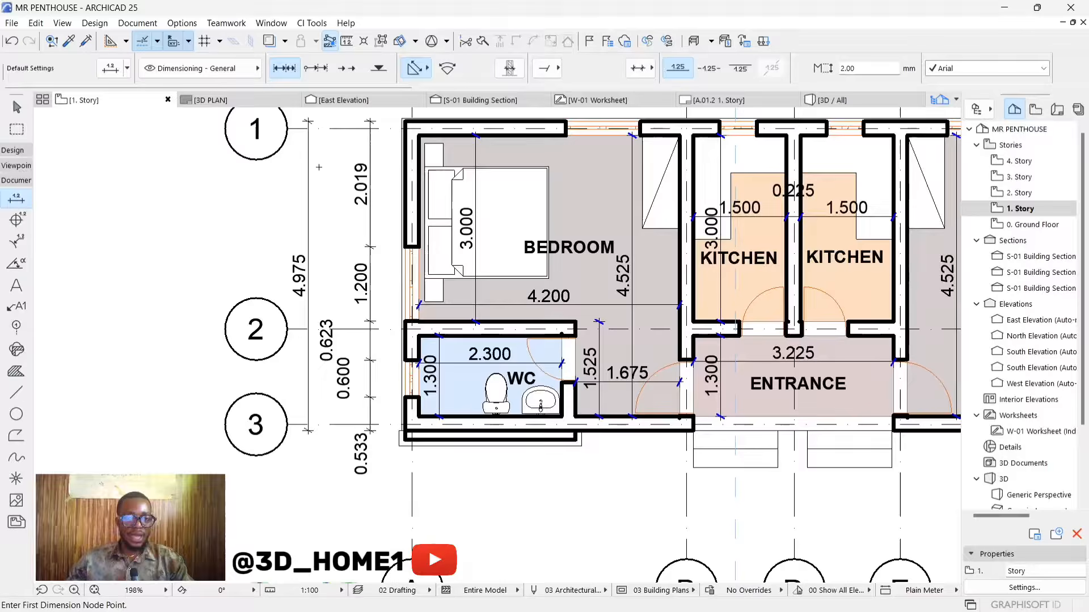
pyautogui.click(340, 129)
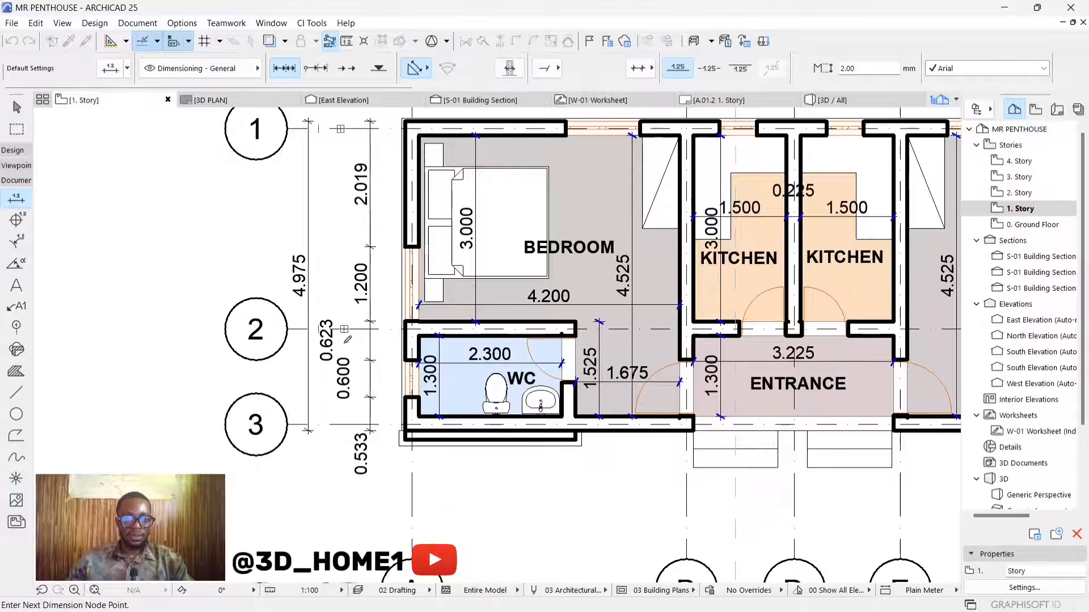
pyautogui.rightClick(344, 422)
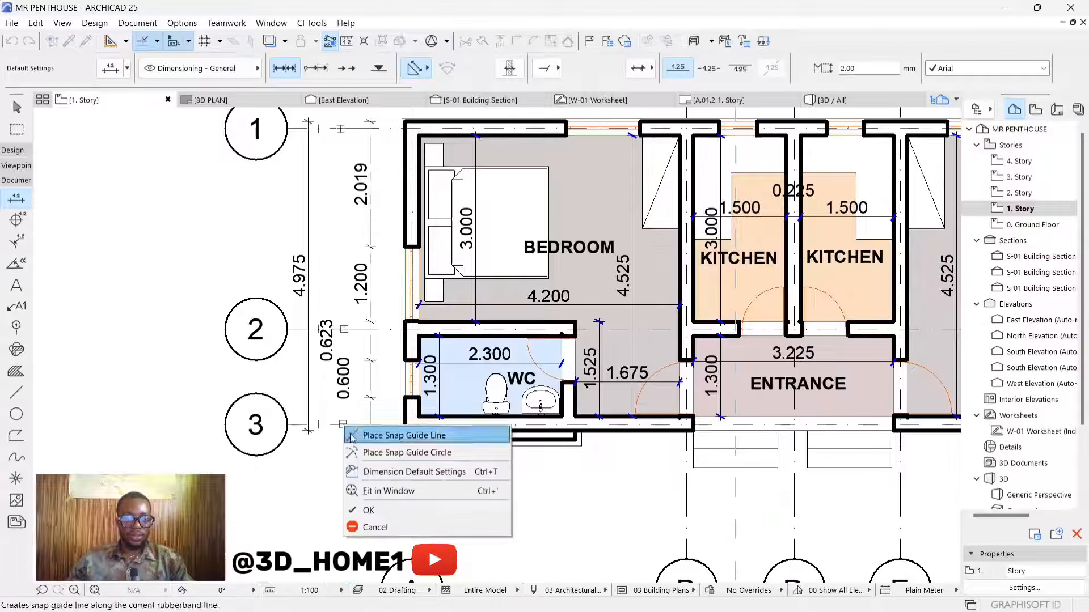
pyautogui.click(374, 507)
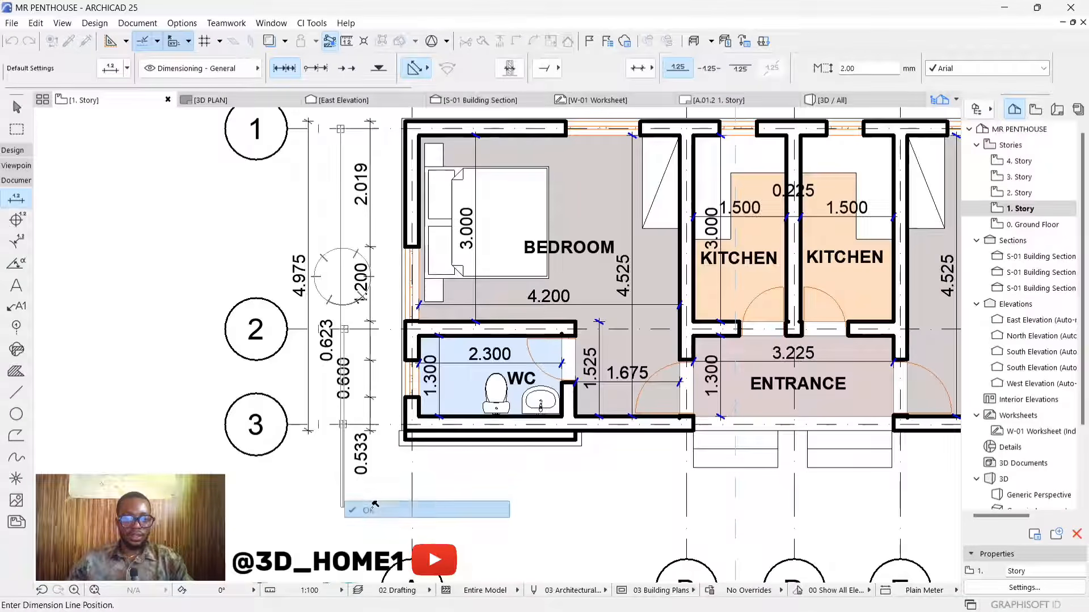
pyautogui.click(329, 274)
pyautogui.press('Escape')
# Step: Move the 0.623 dimension text off the grid chain into the gap before the openings chain
pyautogui.scroll(4, 326, 333)
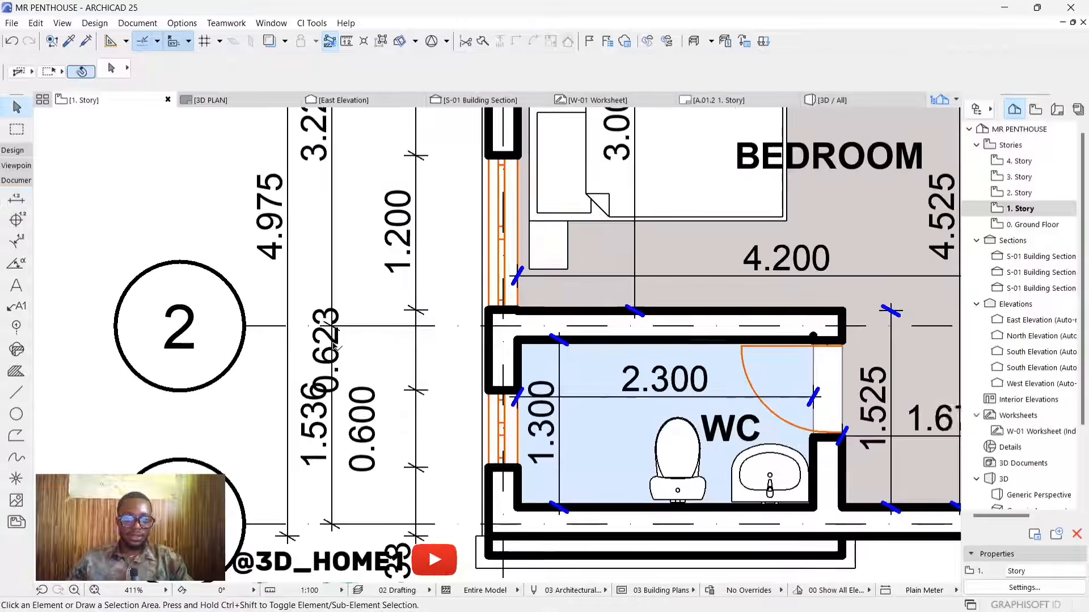
pyautogui.click(339, 353)
pyautogui.click(344, 357)
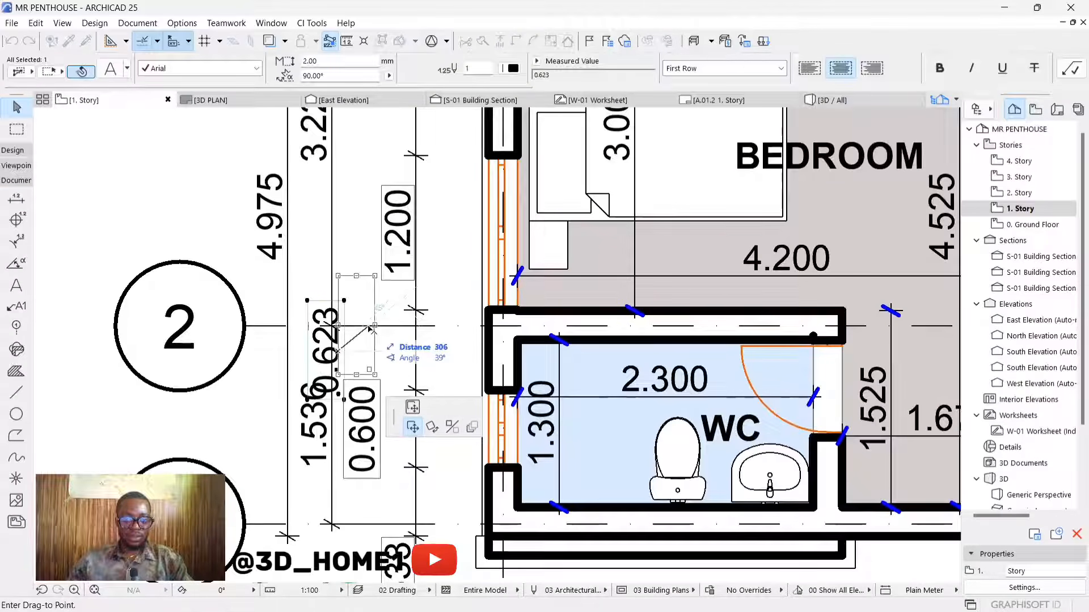
pyautogui.click(376, 335)
pyautogui.press('Escape')
pyautogui.scroll(-4, 375, 335)
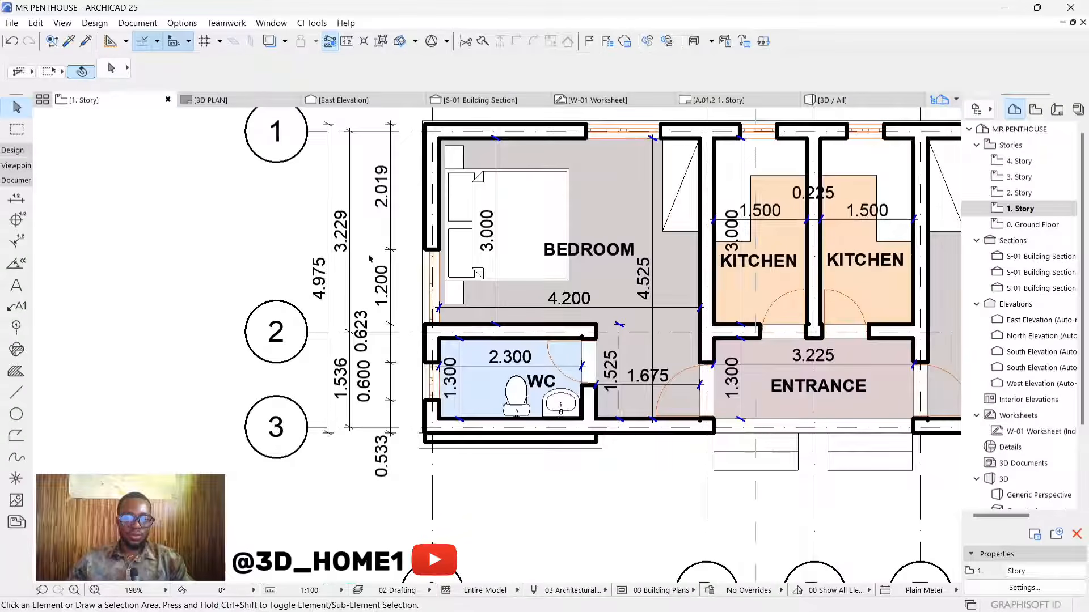
# Step: Move the 0.623 dimension text to the wall side of the openings chain
pyautogui.scroll(3, 363, 335)
pyautogui.click(361, 334)
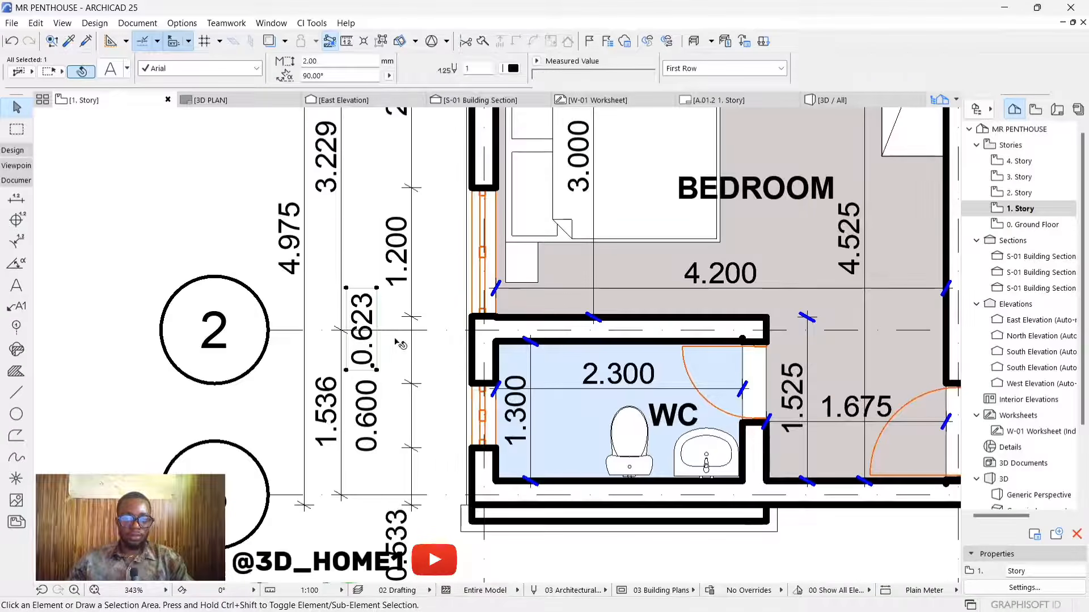
pyautogui.click(360, 336)
pyautogui.click(439, 356)
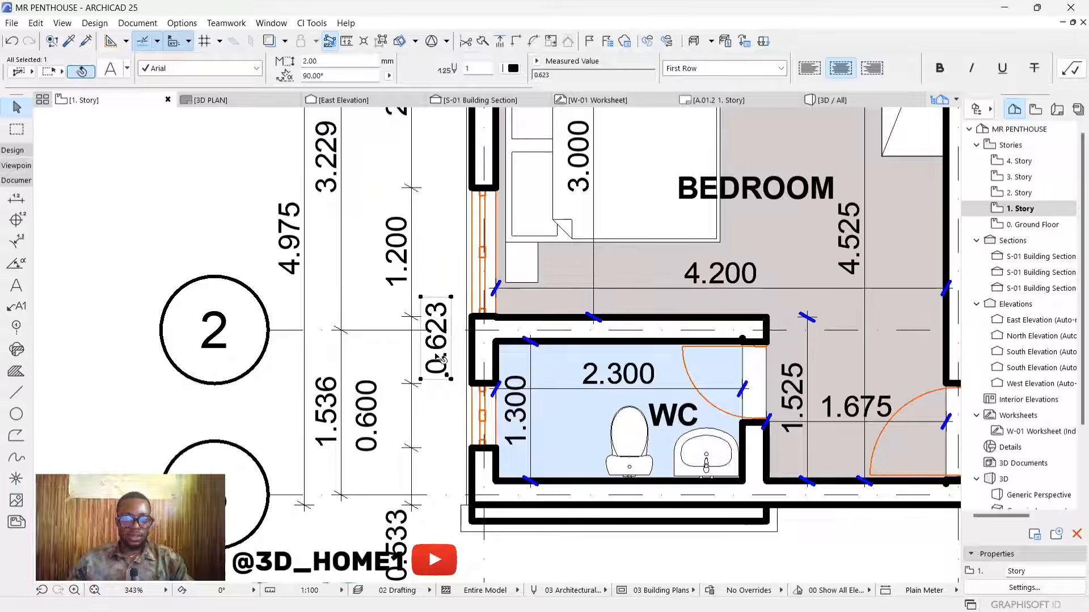
pyautogui.press('Escape')
# Step: Move the 0.600 WC window dimension text closer to the openings chain, in line with the 1.200 text
pyautogui.click(375, 400)
pyautogui.click(375, 400)
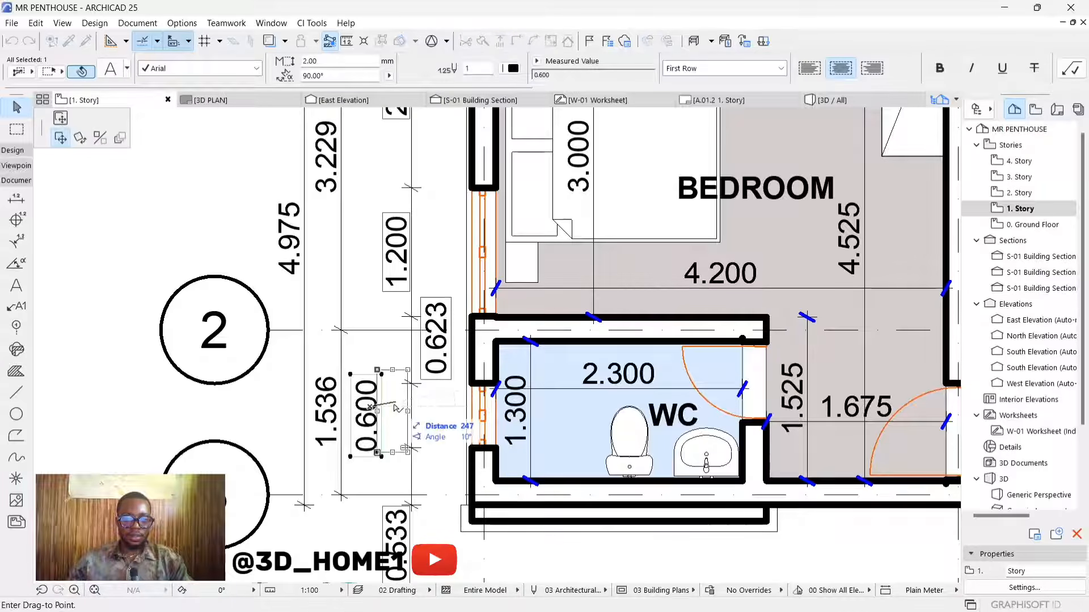
pyautogui.click(400, 400)
# Step: Move the chain through grids 1, 2 and 3 slightly toward the wall, away from the overall dimension line
pyautogui.scroll(-5, 424, 401)
pyautogui.click(379, 312)
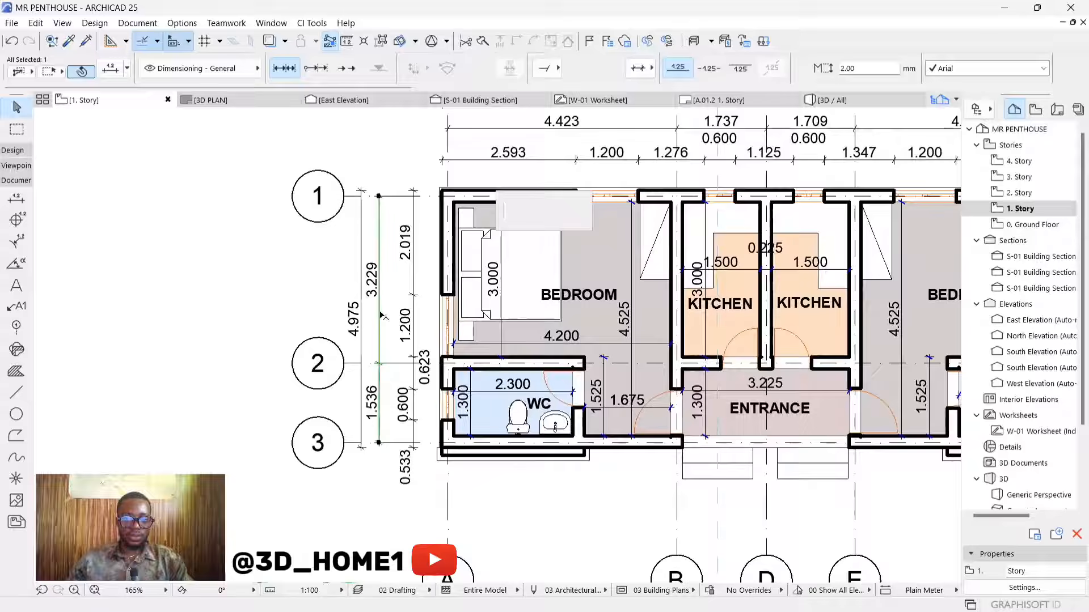
pyautogui.click(379, 312)
pyautogui.click(387, 312)
pyautogui.click(318, 276)
pyautogui.scroll(-3, 309, 278)
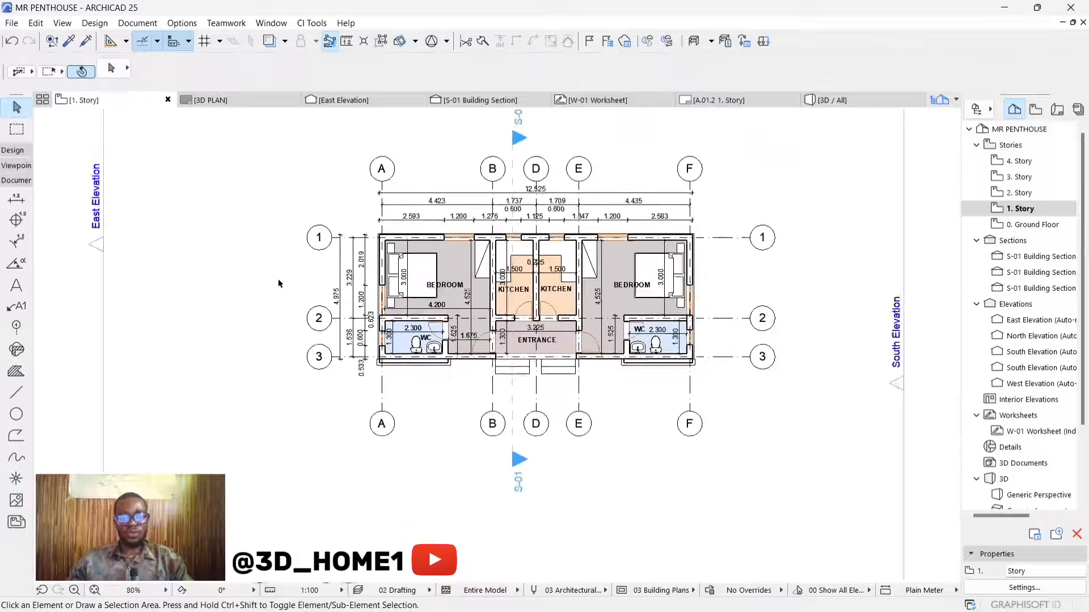
# Step: Set up automatic exterior dimensioning for the wall along grid 3, covering overall, external geometry and opening endpoints, measured to outer faces
pyautogui.scroll(2, 404, 334)
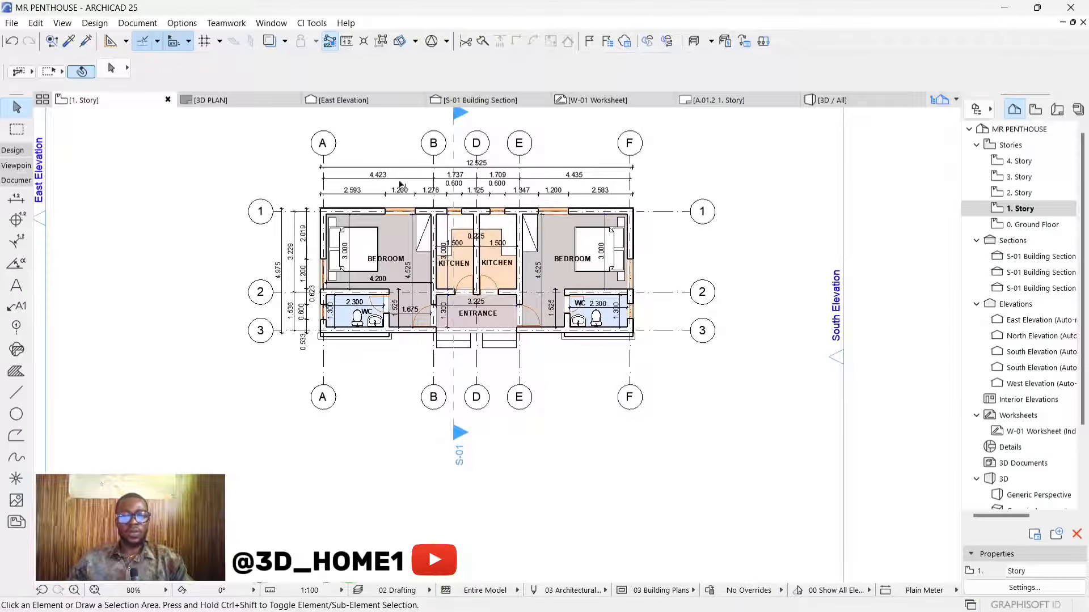
pyautogui.scroll(4, 448, 343)
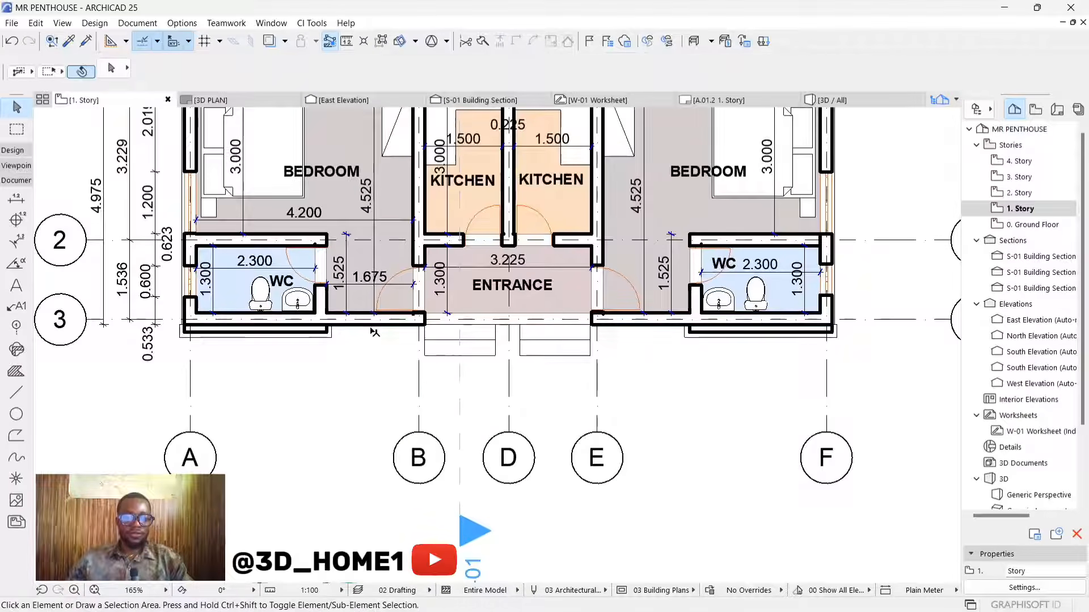
pyautogui.click(375, 330)
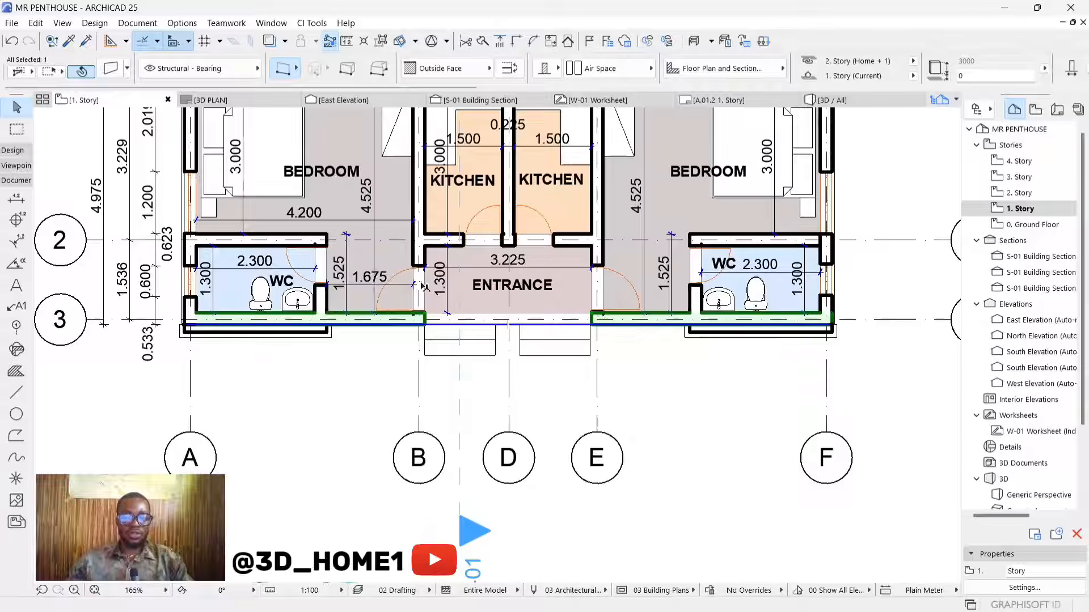
pyautogui.scroll(-2, 510, 306)
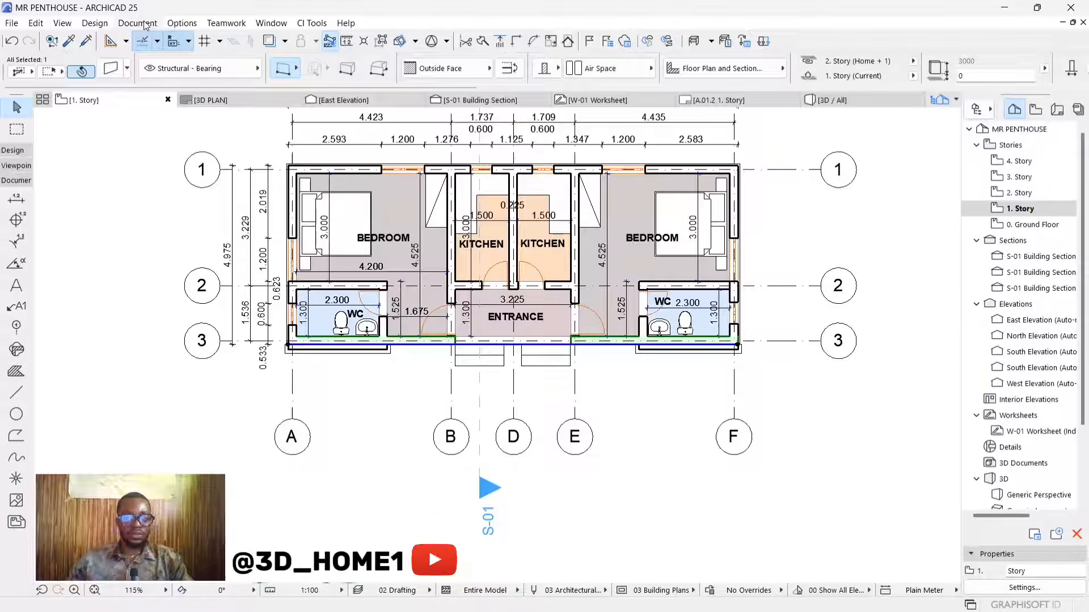
pyautogui.click(401, 358)
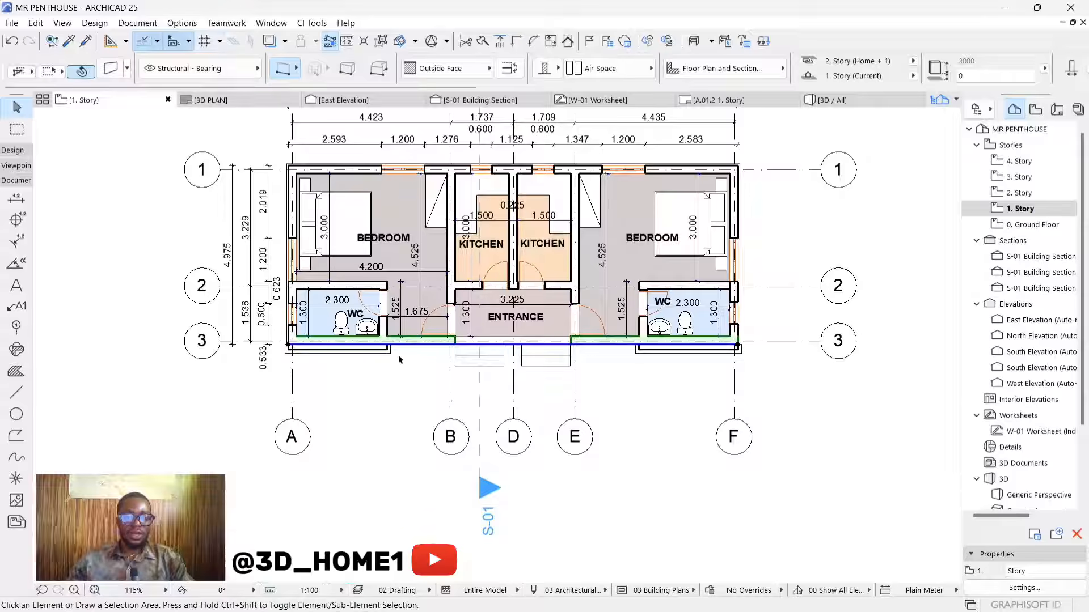
pyautogui.scroll(5, 400, 358)
pyautogui.click(406, 335)
pyautogui.scroll(-8, 406, 340)
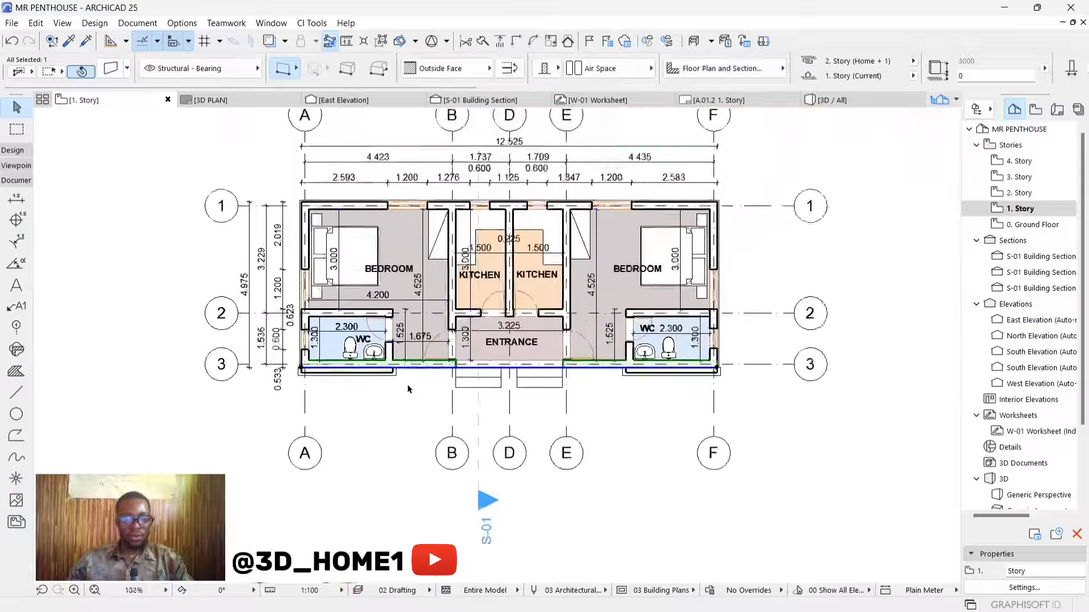
pyautogui.click(131, 25)
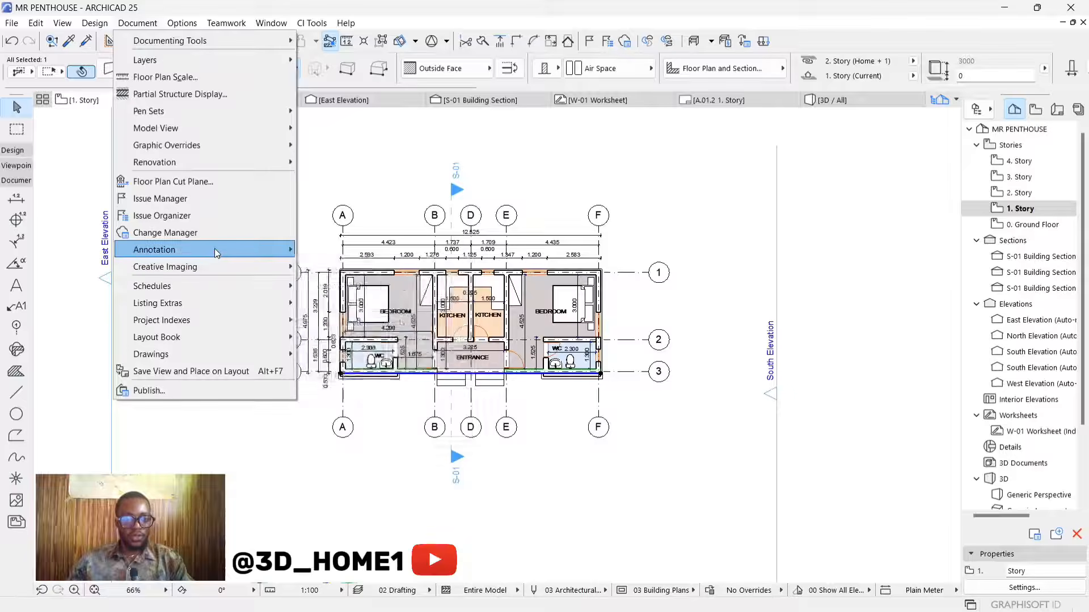
pyautogui.moveTo(215, 249)
pyautogui.moveTo(364, 287)
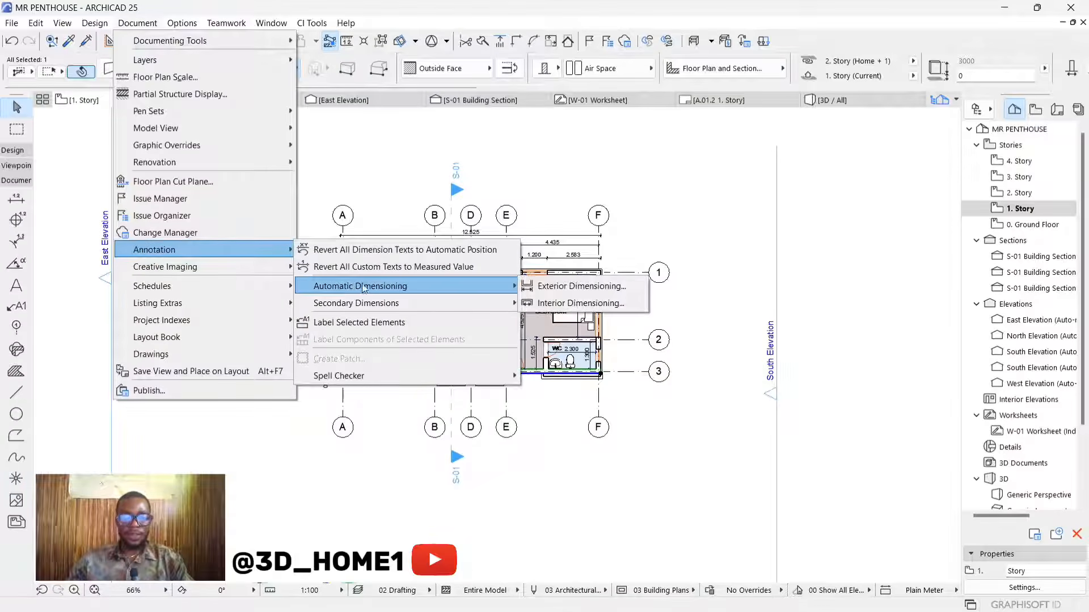
pyautogui.click(563, 287)
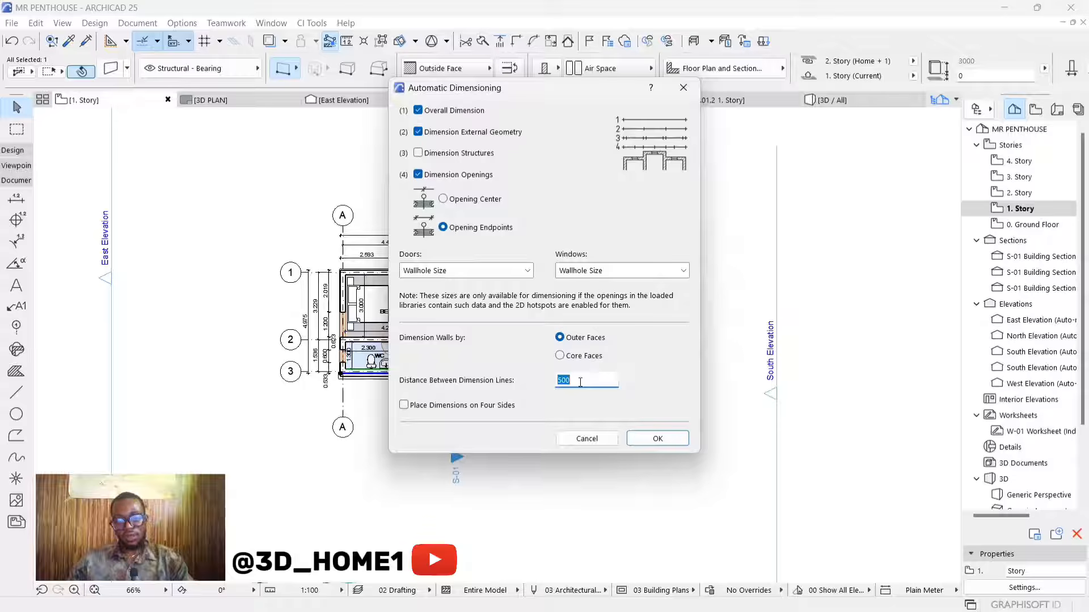
pyautogui.click(652, 440)
# Step: Define the dimension direction along the grid 3 wall and place the exterior chains between the wall and the grid bubbles
pyautogui.scroll(5, 426, 416)
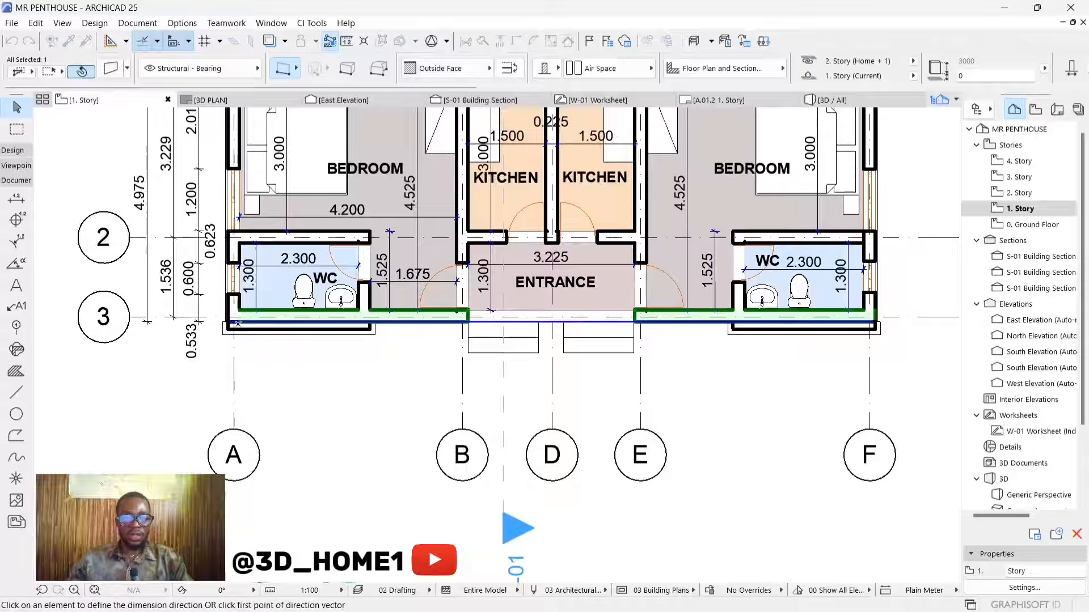
pyautogui.scroll(-1, 301, 356)
pyautogui.scroll(3, 228, 297)
pyautogui.click(227, 297)
pyautogui.scroll(-3, 229, 299)
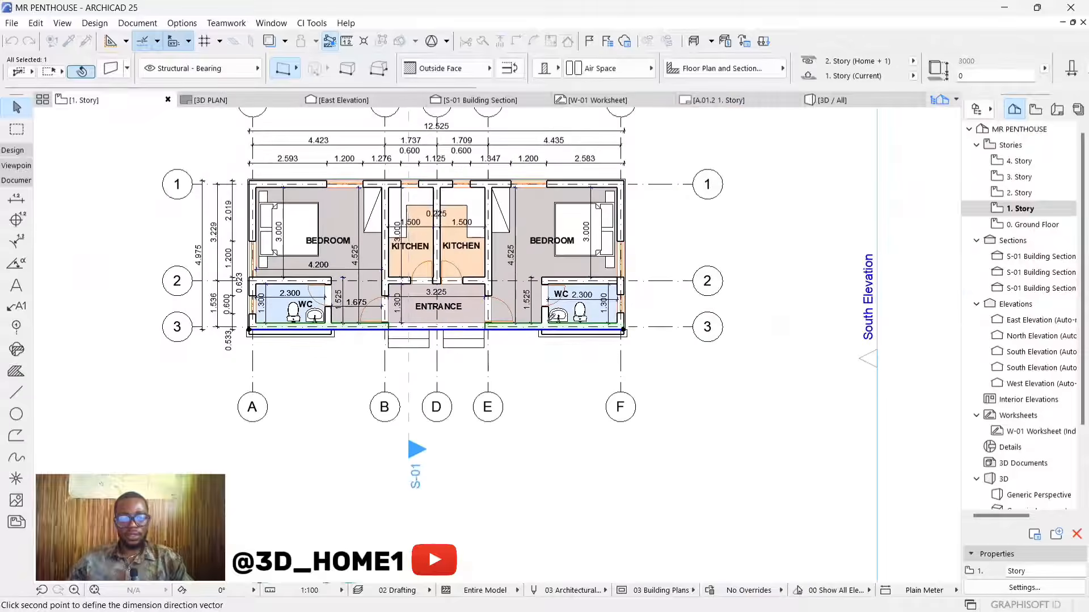
pyautogui.click(667, 310)
pyautogui.scroll(3, 412, 377)
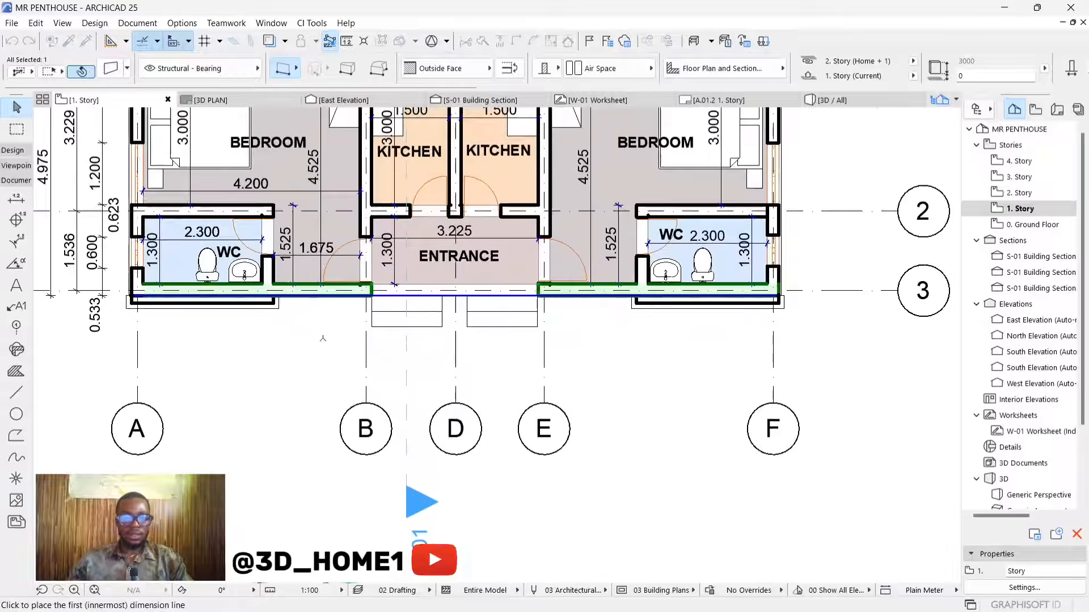
pyautogui.click(302, 345)
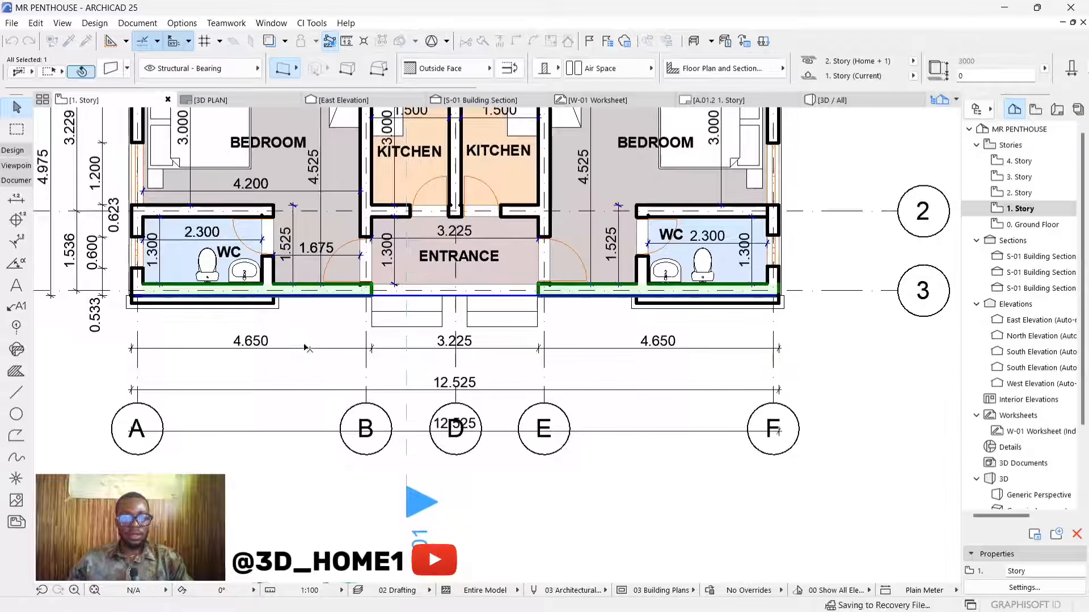
# Step: Move the 4.650, 3.225, 4.650 chain slightly closer to the entrance wall
pyautogui.scroll(-3, 318, 374)
pyautogui.scroll(3, 333, 409)
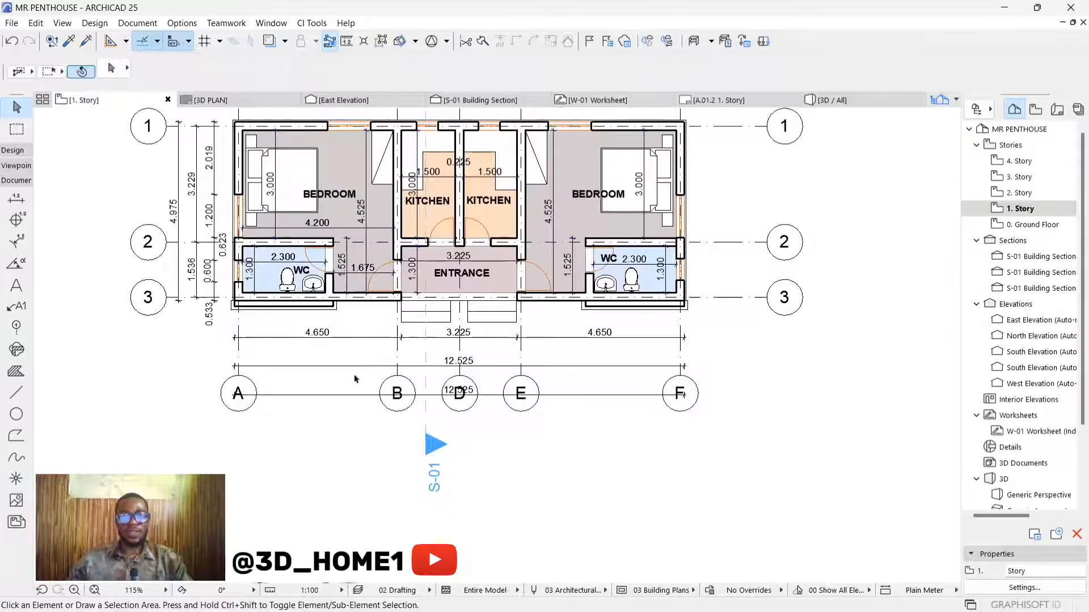
pyautogui.scroll(2, 352, 364)
pyautogui.click(356, 333)
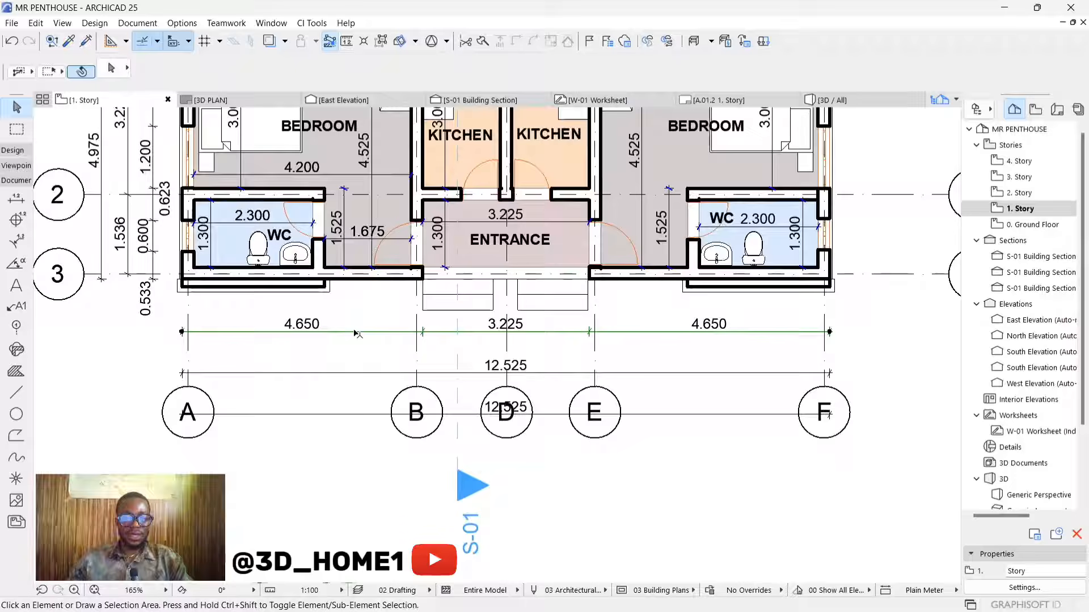
pyautogui.moveTo(354, 332); pyautogui.dragTo(356, 322)
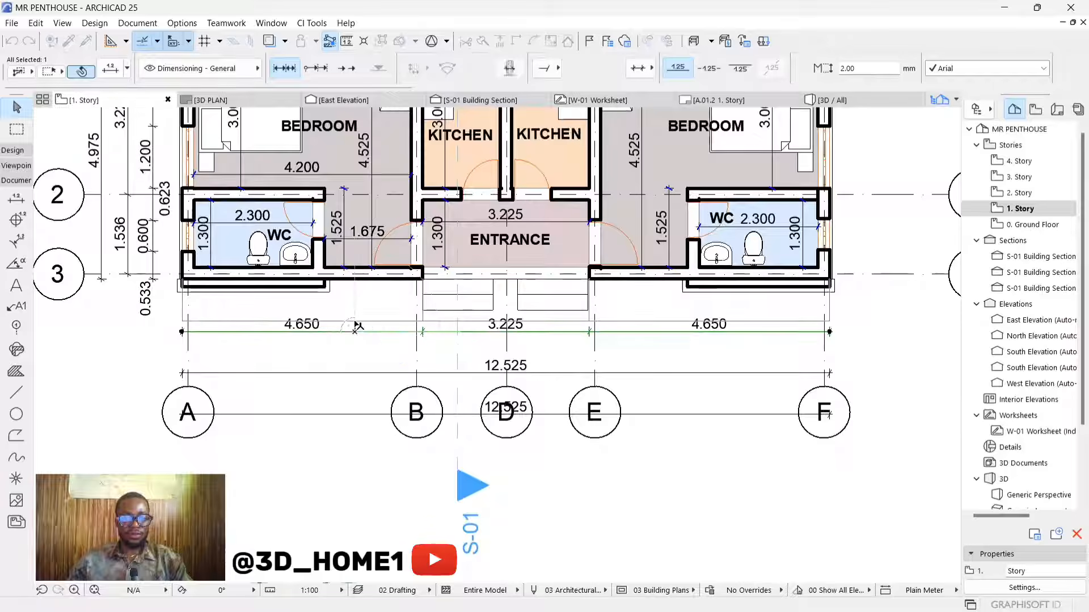
# Step: Move both 12.525 chains on the entrance side closer to the wall, with the outermost one clear of the grid bubbles
pyautogui.click(347, 372)
pyautogui.moveTo(349, 373); pyautogui.dragTo(349, 345)
pyautogui.click(358, 418)
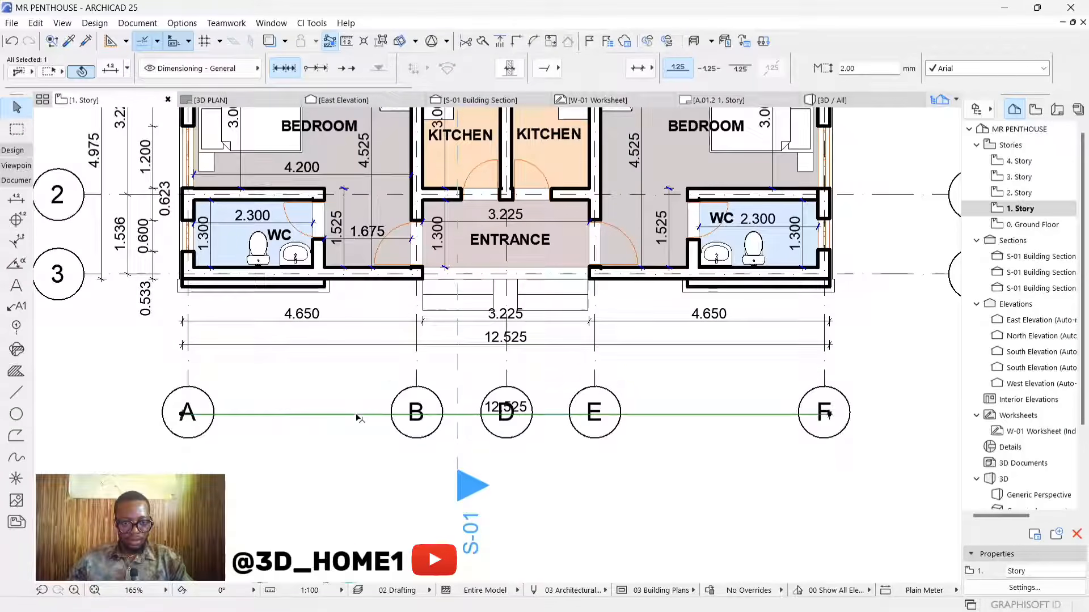
pyautogui.moveTo(356, 414); pyautogui.dragTo(355, 377)
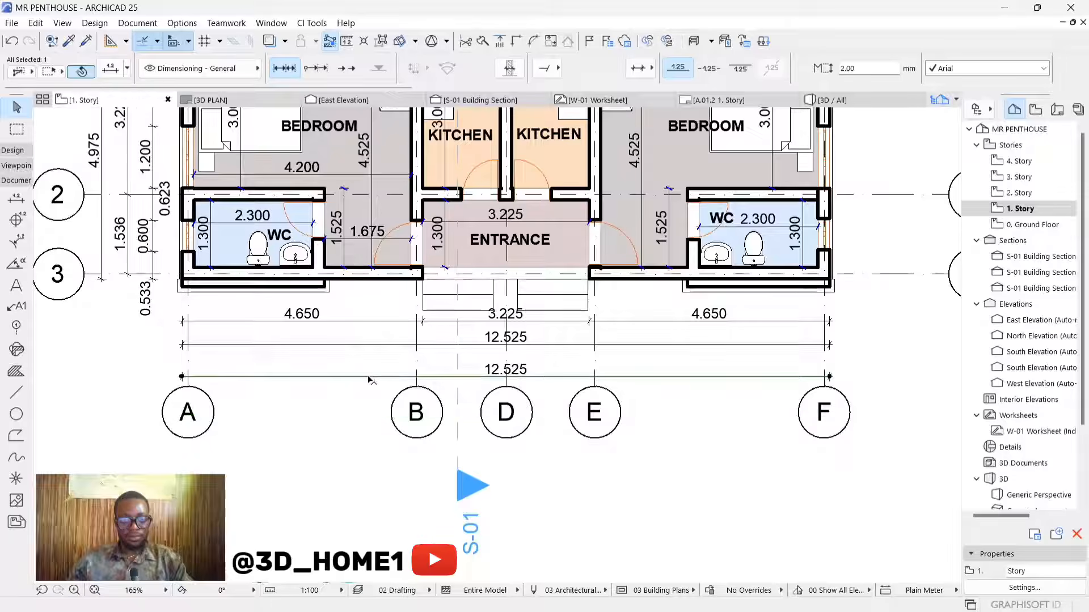
pyautogui.click(336, 366)
# Step: Examine the spacing of the dimension chains around the building and the undimensioned side along grid F
pyautogui.scroll(-3, 334, 367)
pyautogui.scroll(5, 562, 351)
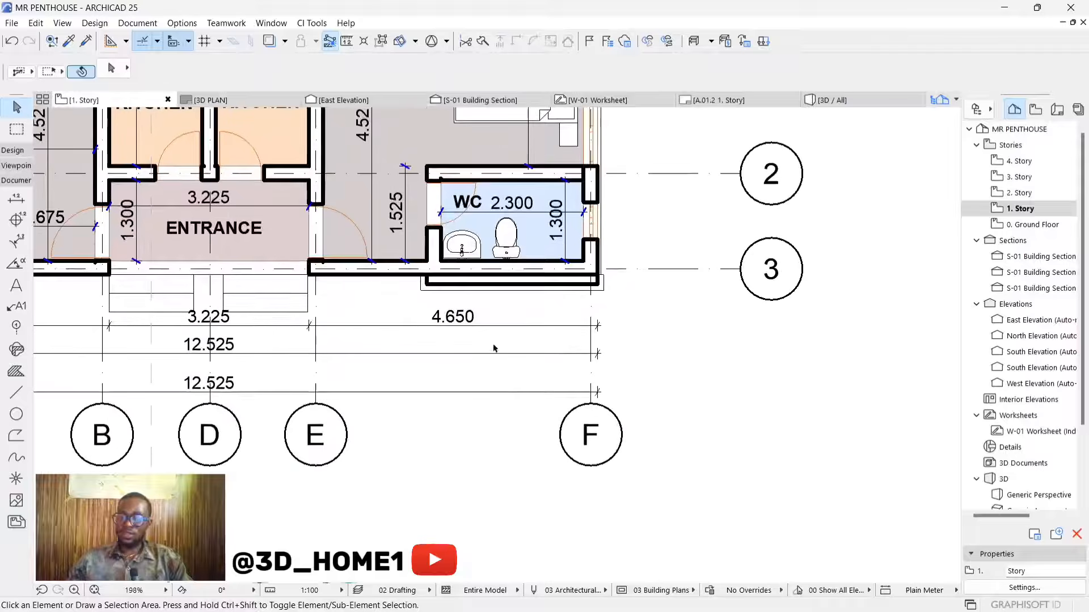
pyautogui.scroll(-5, 531, 347)
pyautogui.scroll(2, 165, 244)
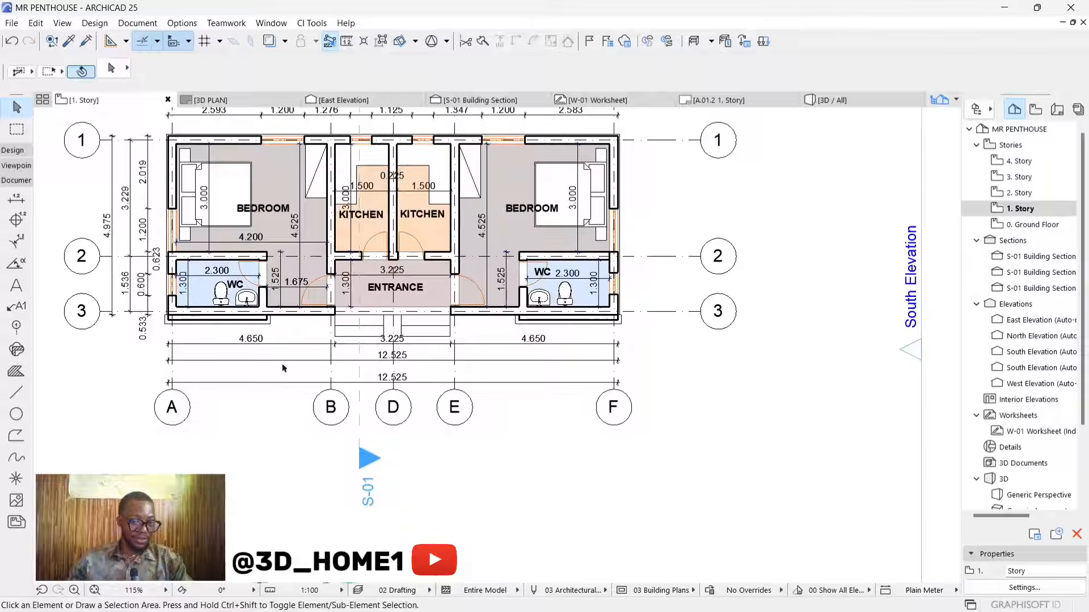
pyautogui.scroll(-2, 282, 367)
pyautogui.scroll(1, 373, 243)
pyautogui.scroll(3, 160, 305)
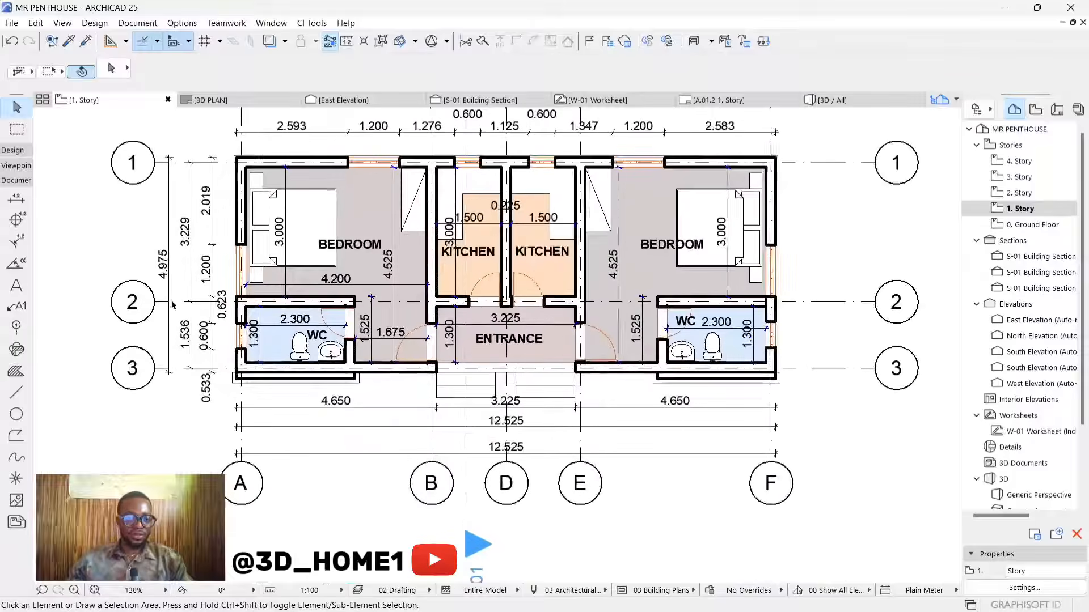
pyautogui.scroll(-3, 164, 309)
pyautogui.scroll(3, 196, 328)
pyautogui.scroll(1, 195, 328)
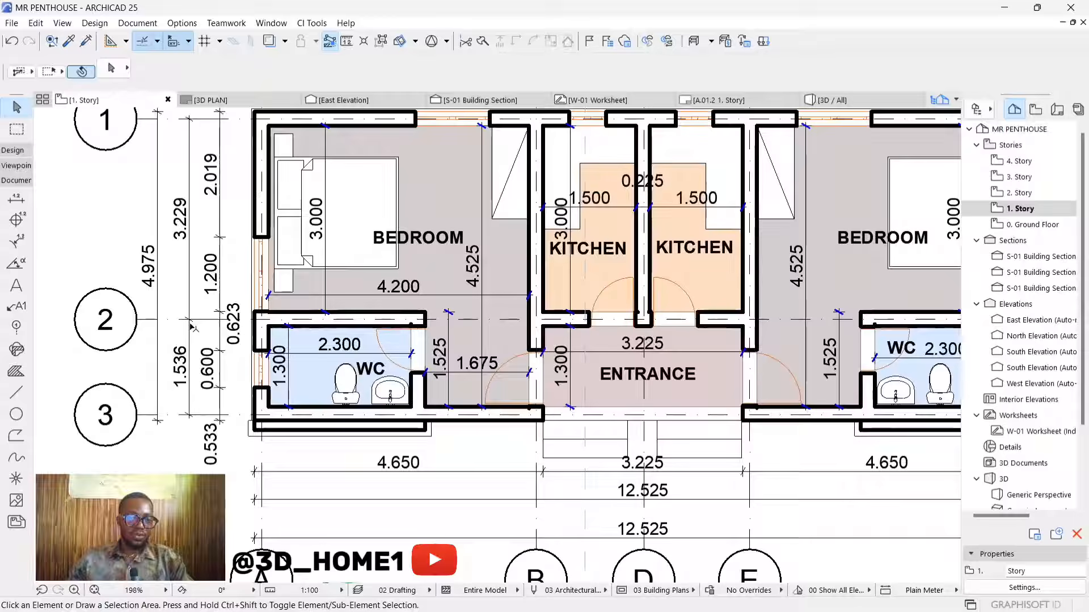
pyautogui.scroll(-4, 201, 329)
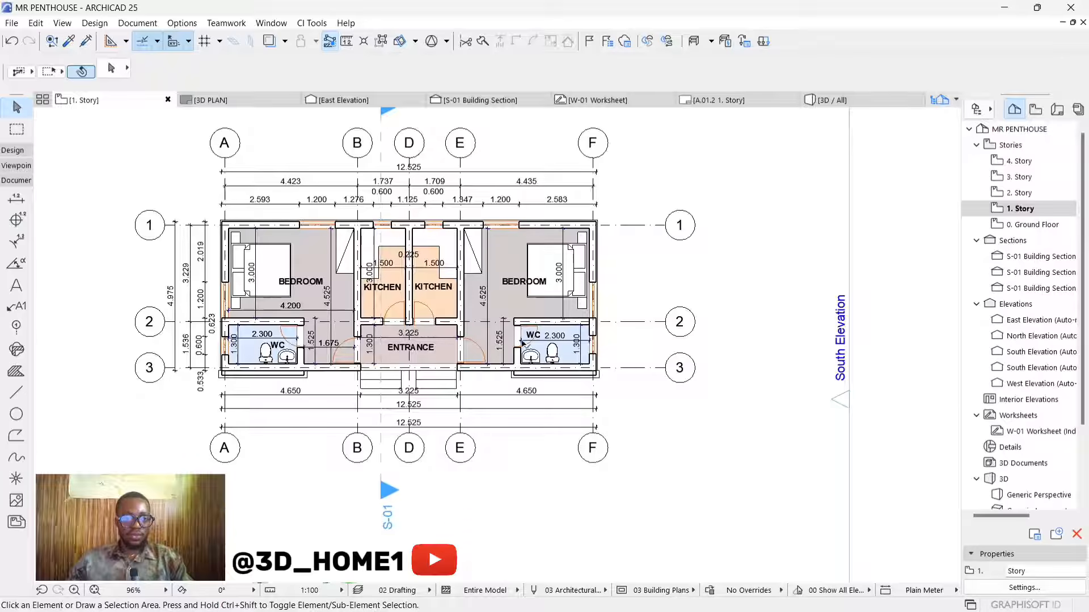
pyautogui.scroll(1, 644, 367)
pyautogui.scroll(-1, 596, 371)
pyautogui.scroll(1, 558, 374)
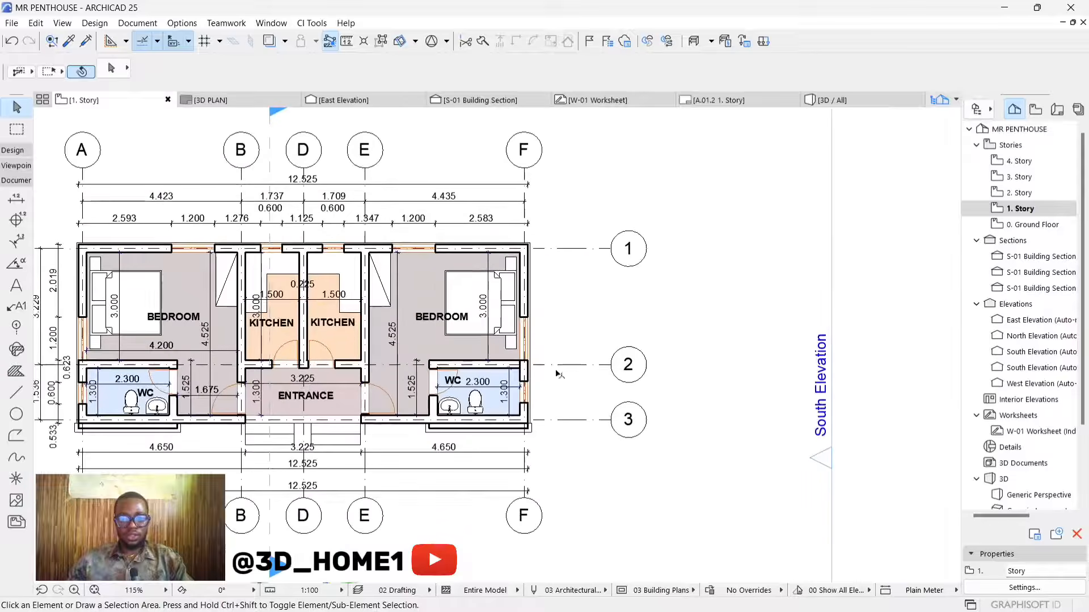
pyautogui.scroll(-1, 376, 249)
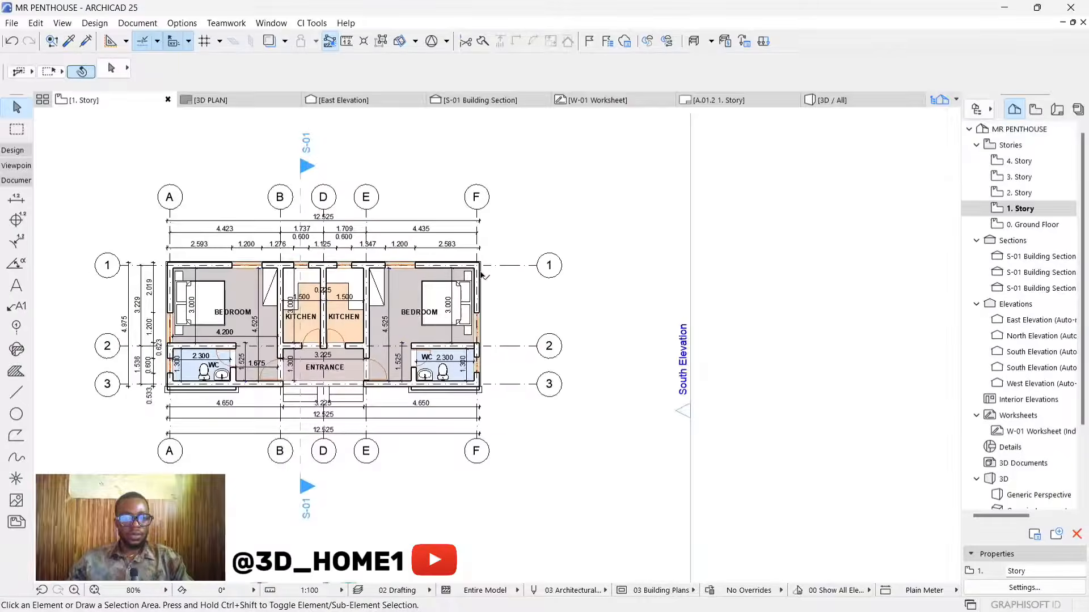
# Step: Start automatic exterior dimensioning for the outer wall along grid F with the existing dimensioning settings
pyautogui.scroll(3, 454, 266)
pyautogui.click(460, 293)
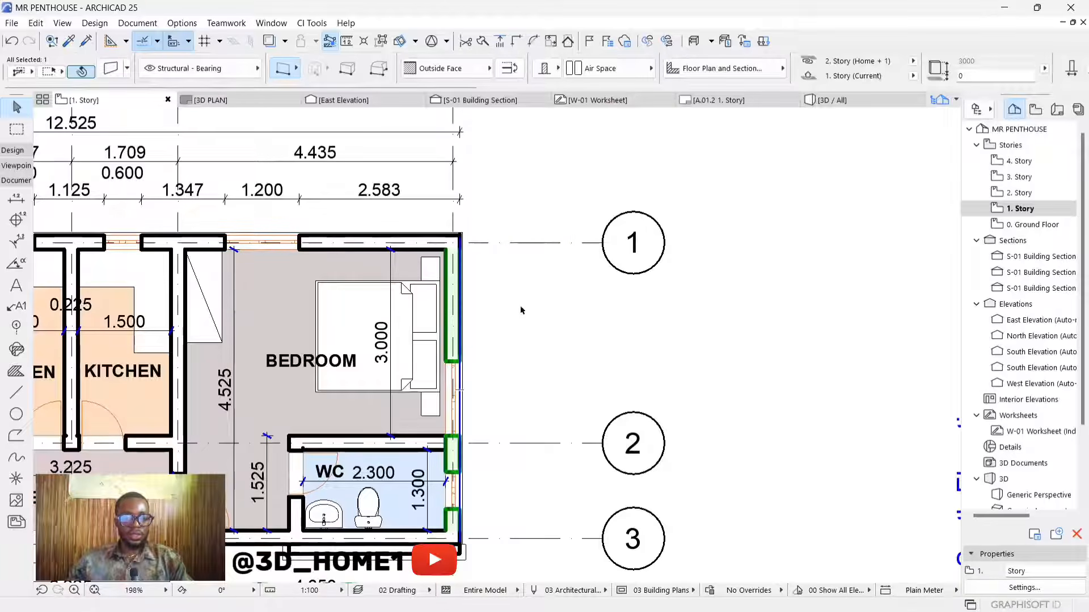
pyautogui.click(137, 23)
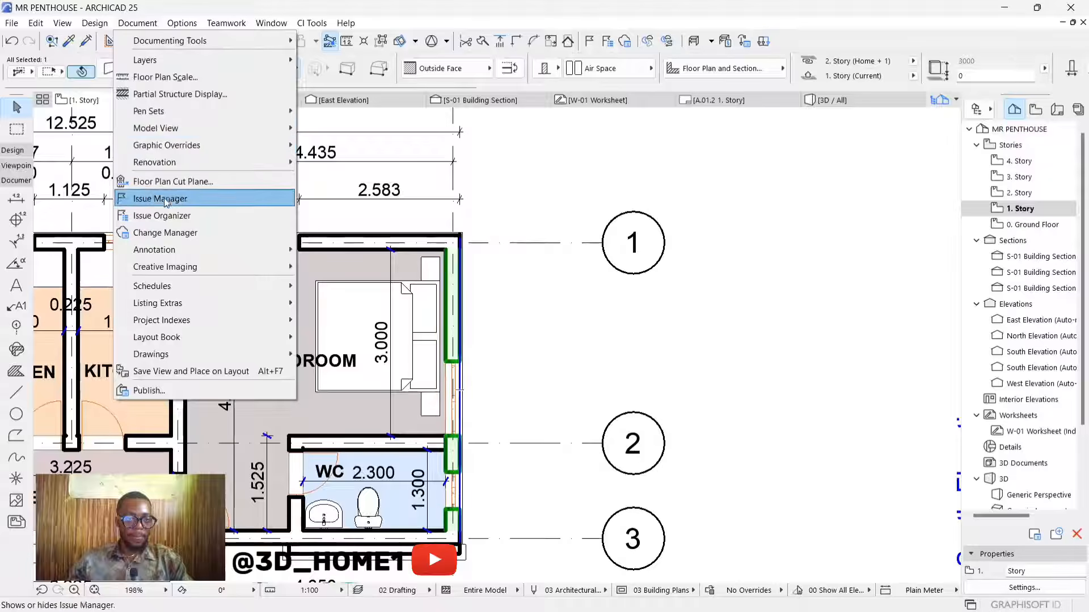
pyautogui.moveTo(170, 253)
pyautogui.moveTo(437, 291)
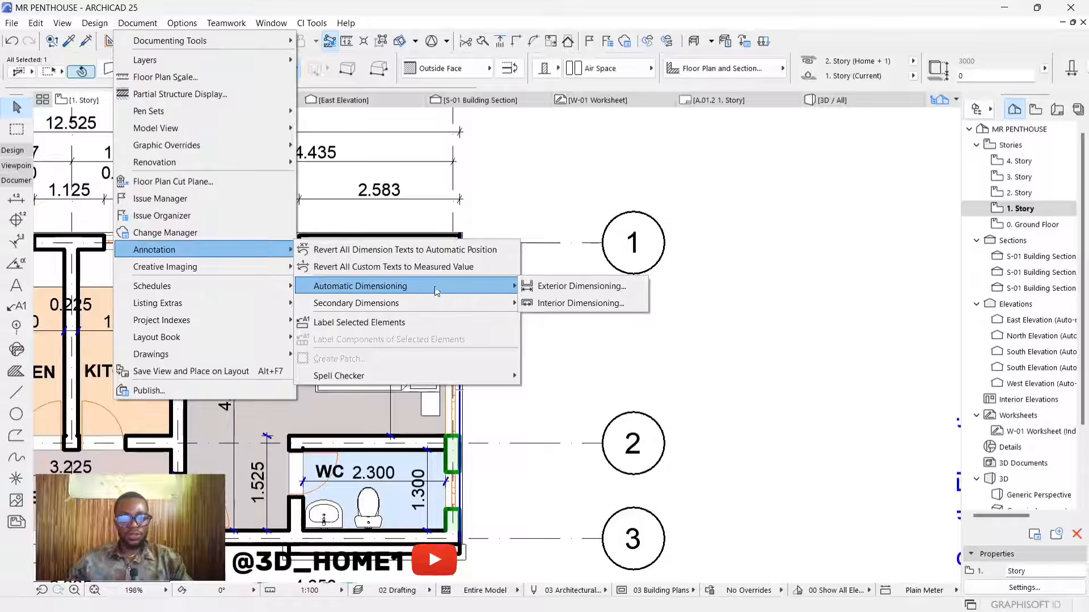
pyautogui.click(552, 285)
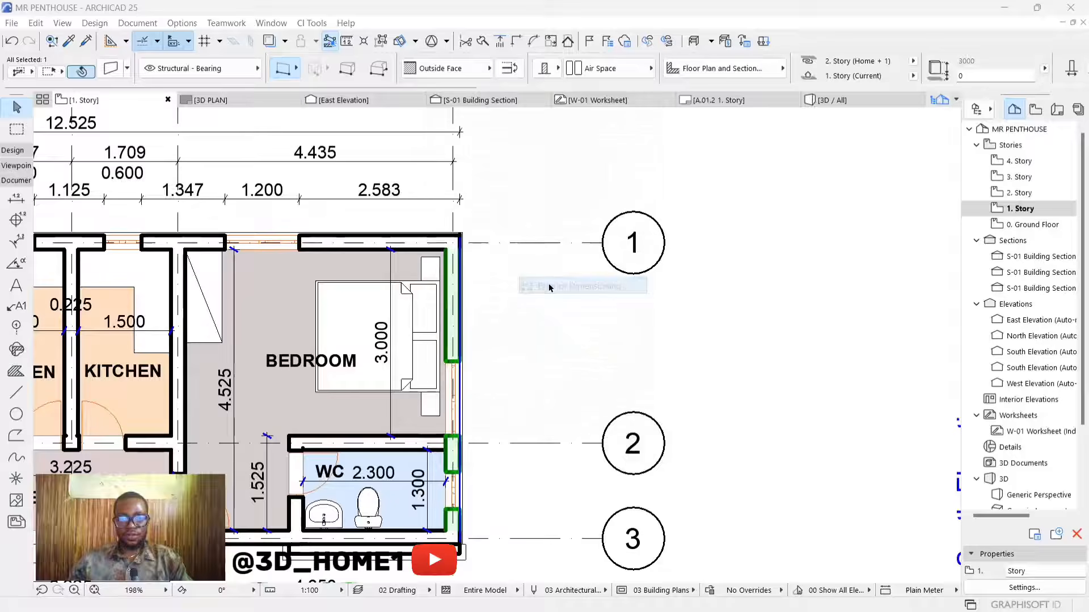
pyautogui.click(653, 438)
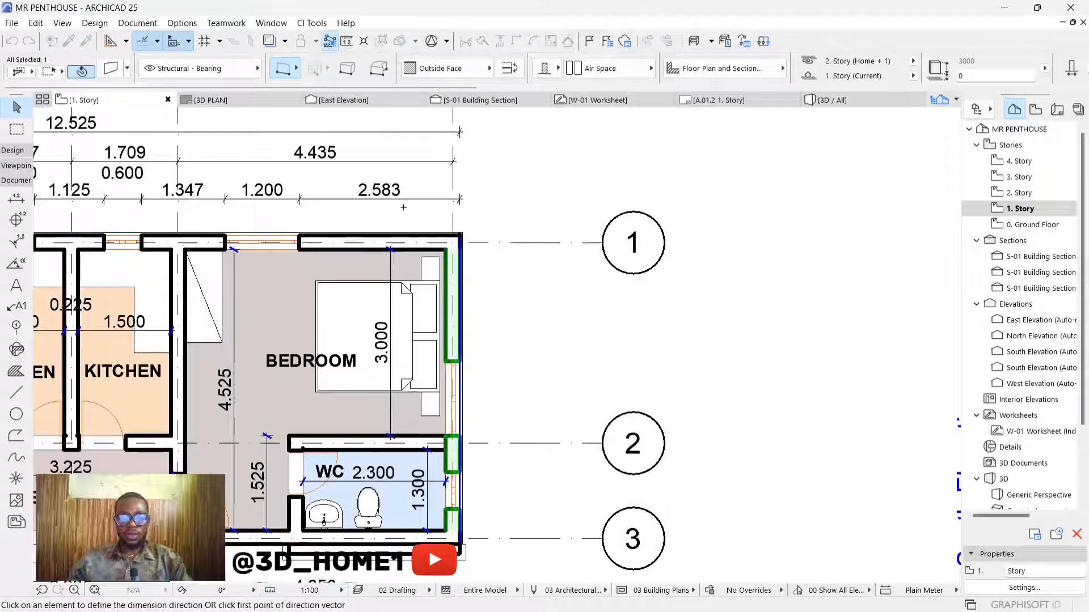
# Step: Define the dimension direction along the grid F wall and place its exterior chains outside the building
pyautogui.click(418, 212)
pyautogui.scroll(-3, 408, 255)
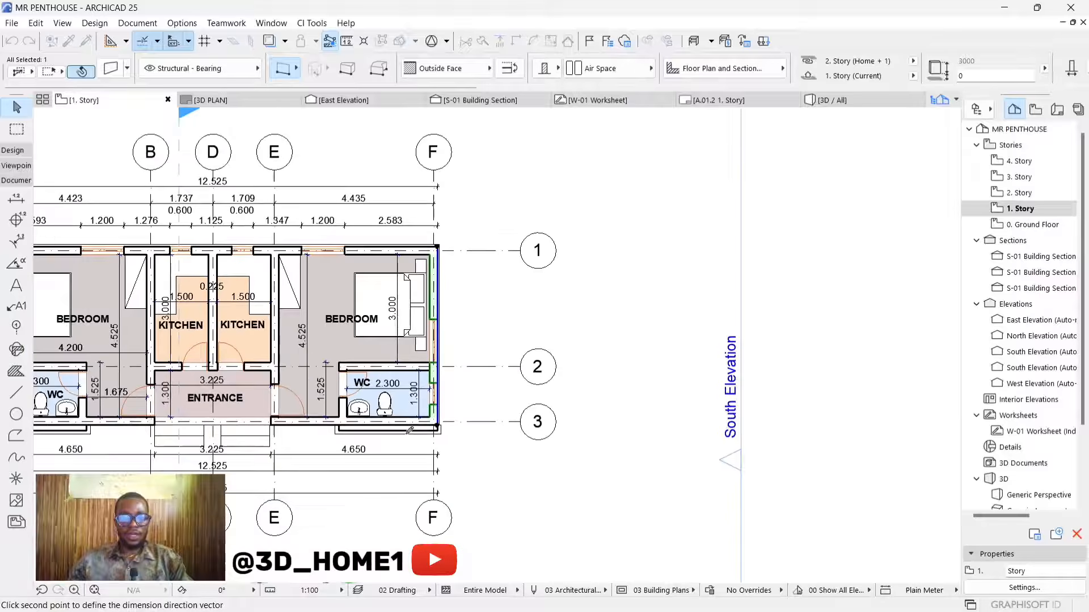
pyautogui.scroll(2, 417, 446)
pyautogui.click(422, 464)
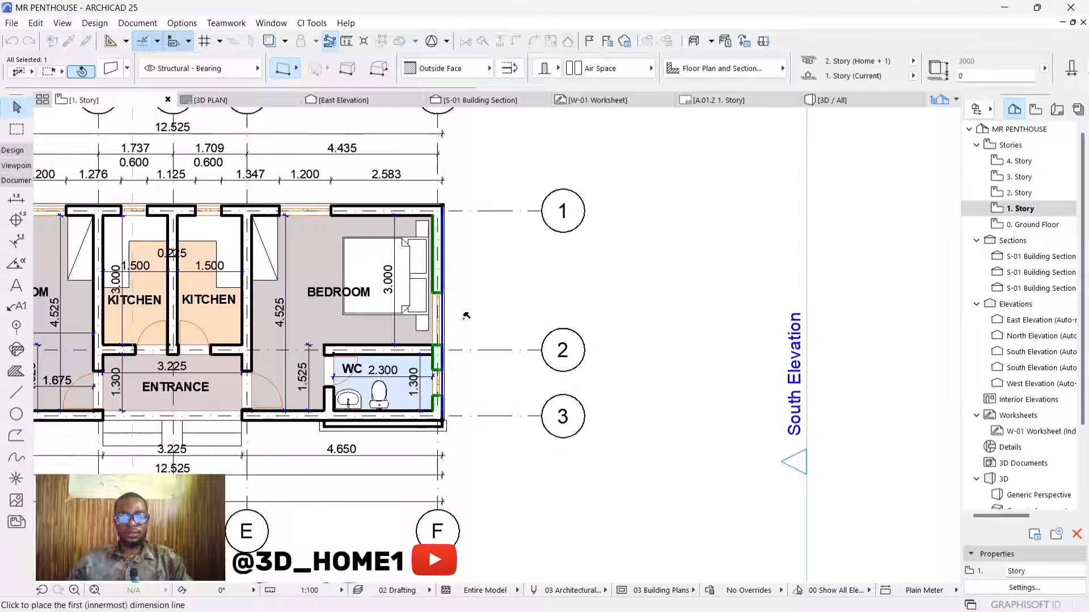
pyautogui.scroll(2, 454, 348)
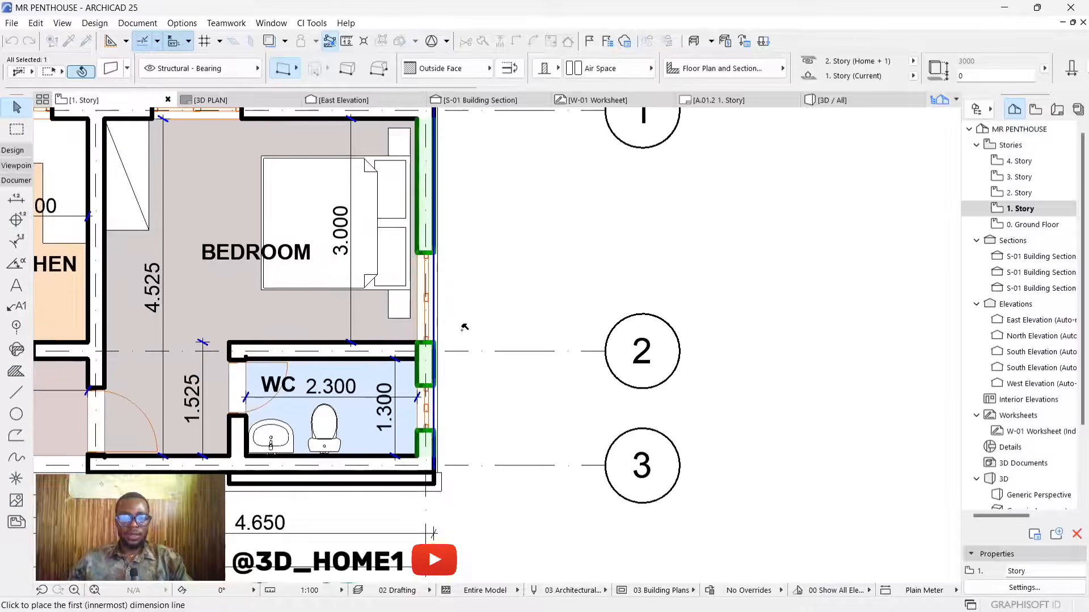
pyautogui.scroll(-3, 462, 335)
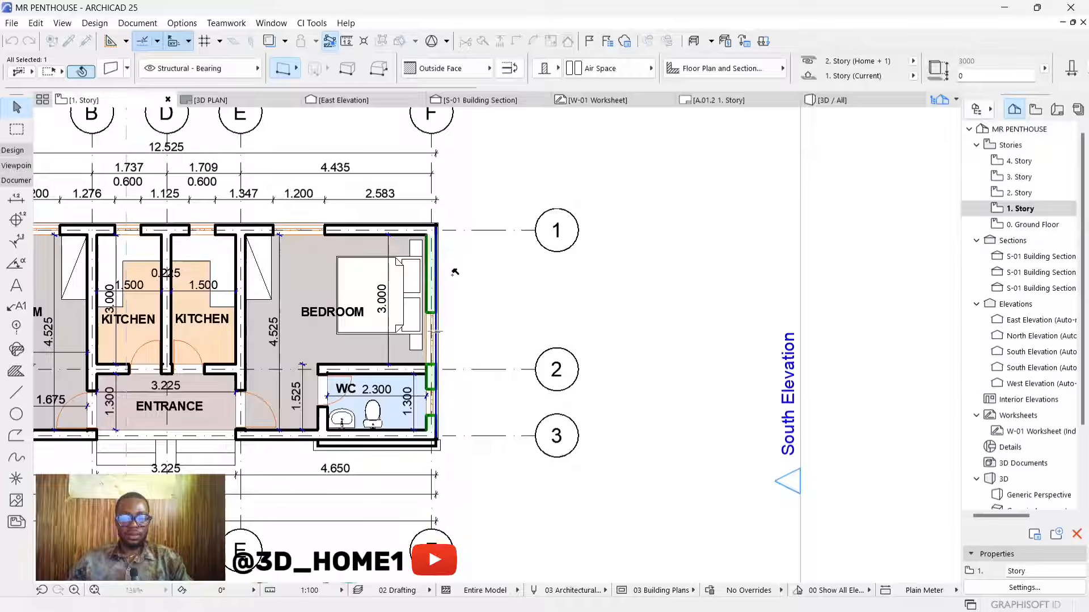
pyautogui.click(479, 277)
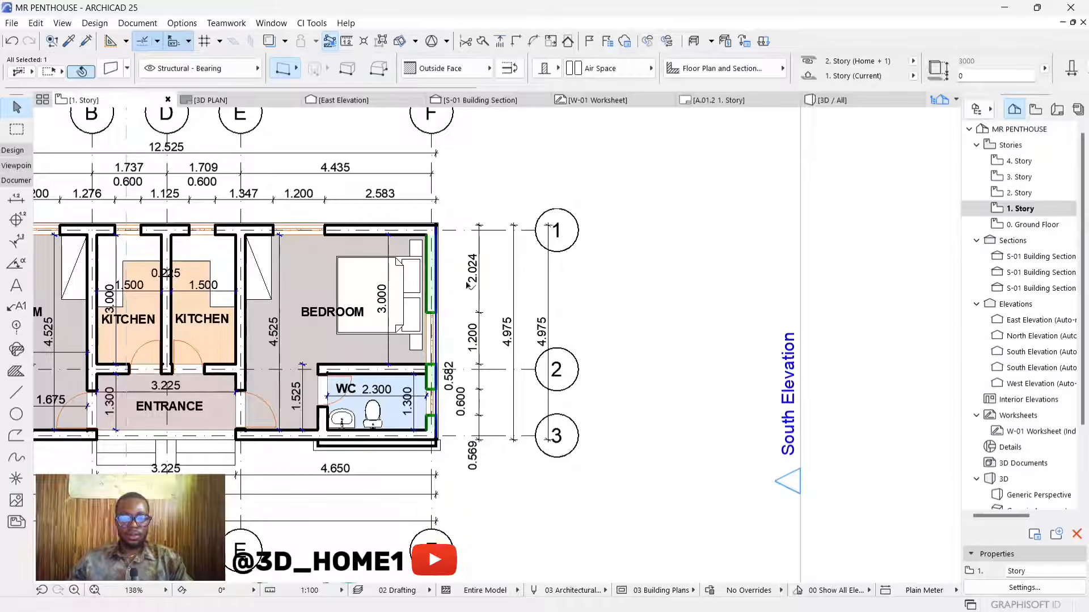
# Step: Move all three exterior dimension chains along grid F together closer to the wall
pyautogui.press('Escape')
pyautogui.click(548, 291)
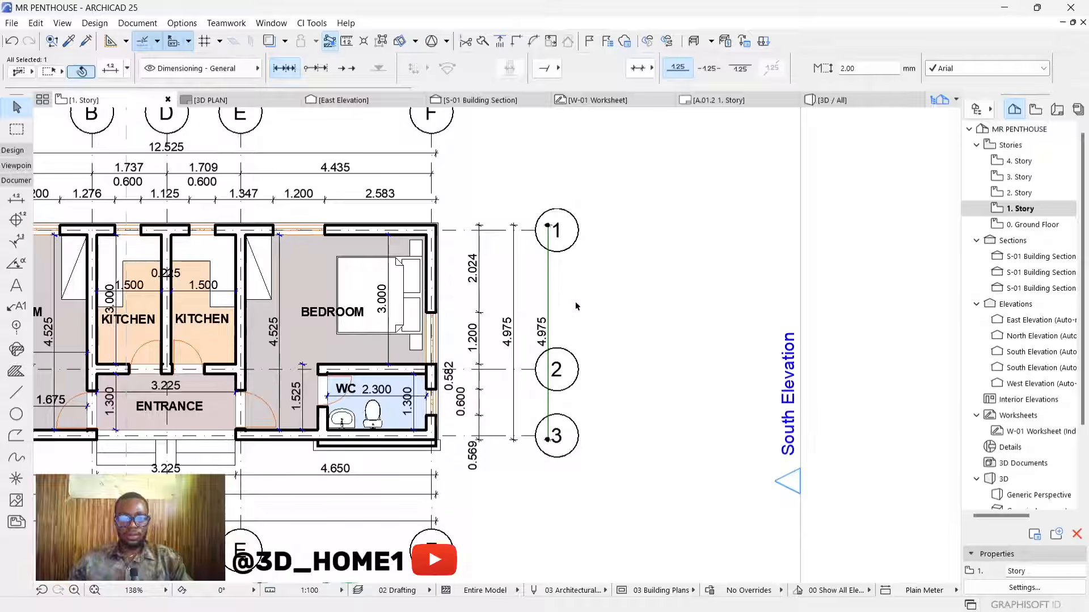
pyautogui.press('Escape')
pyautogui.click(548, 302)
pyautogui.keyDown('shift'); pyautogui.click(512, 302); pyautogui.keyUp('shift')
pyautogui.click(542, 300)
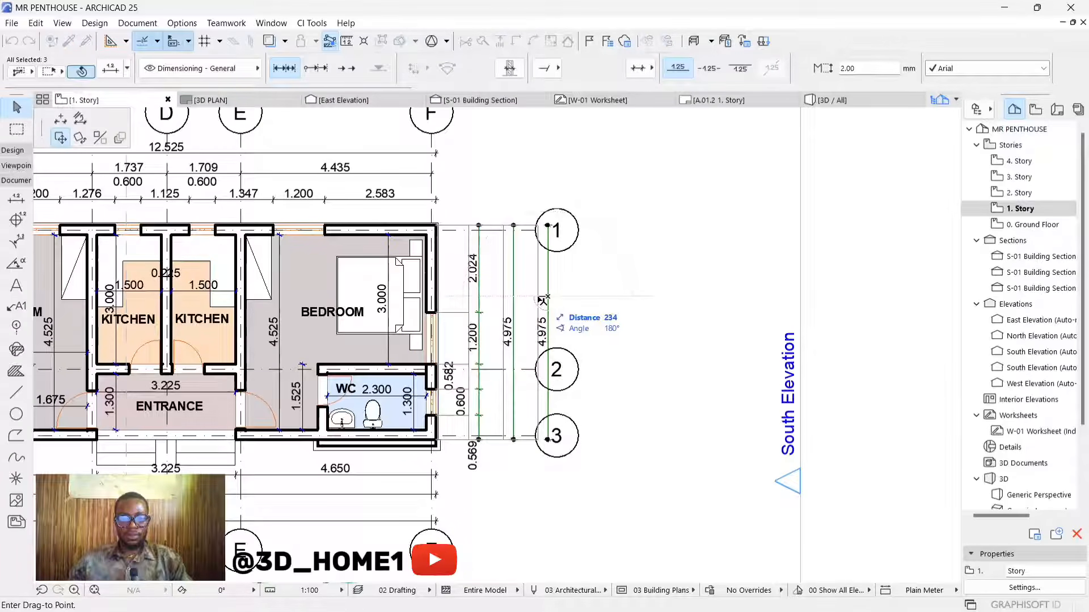
pyautogui.click(537, 302)
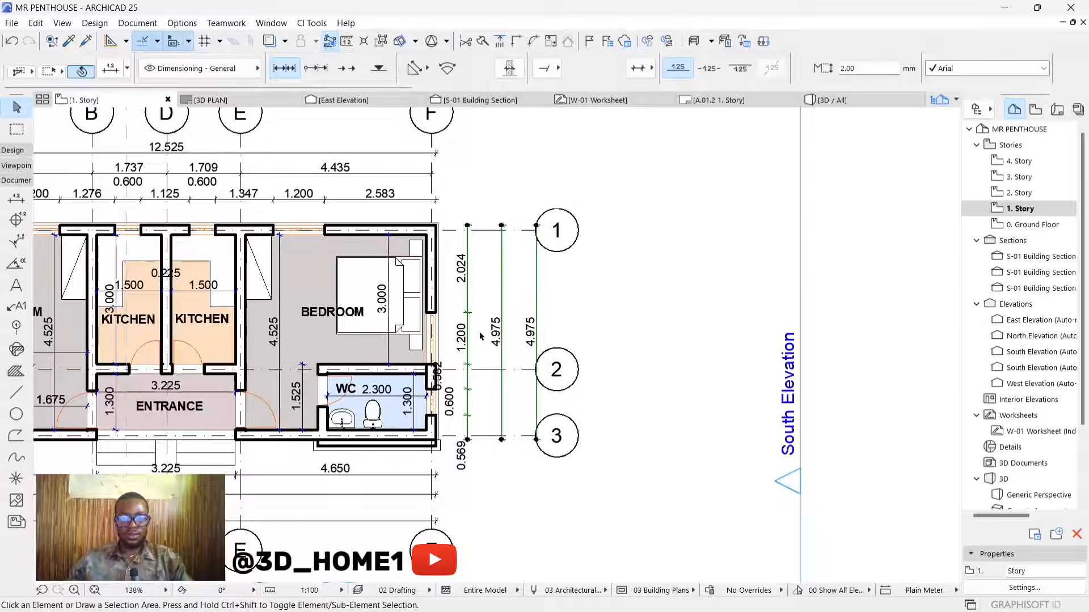
# Step: Even out the grid F chains by moving the innermost chain away from the wall and the outermost one inward, clear of the grid bubbles
pyautogui.press('Escape')
pyautogui.moveTo(468, 304); pyautogui.dragTo(525, 306)
pyautogui.press('Escape')
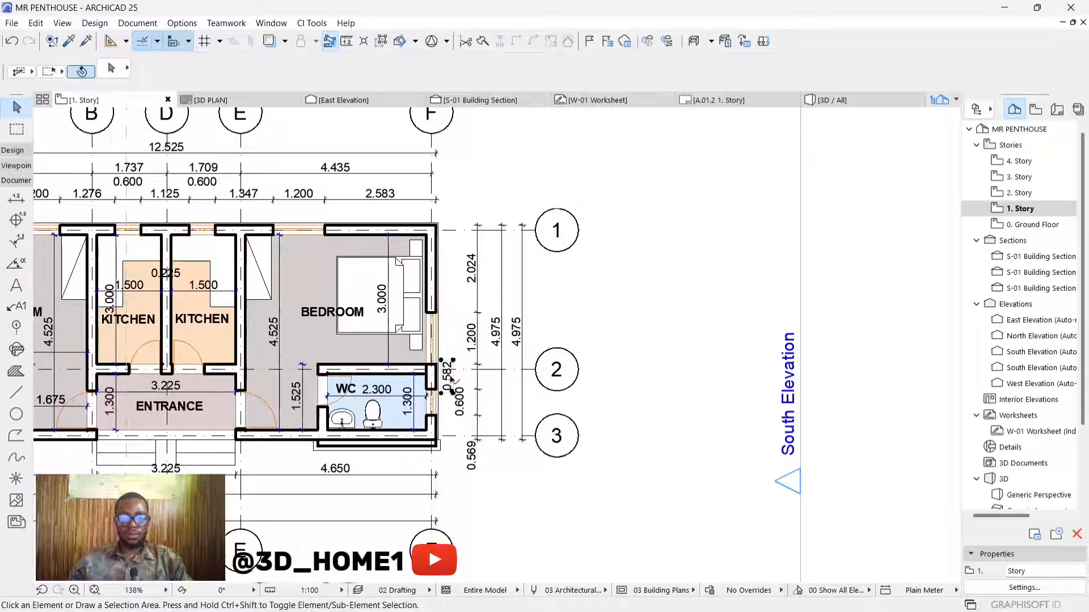
# Step: Move the overlapping 0.582 dimension text to the outer side of its chain beside the WC wall
pyautogui.scroll(3, 452, 381)
pyautogui.click(452, 377)
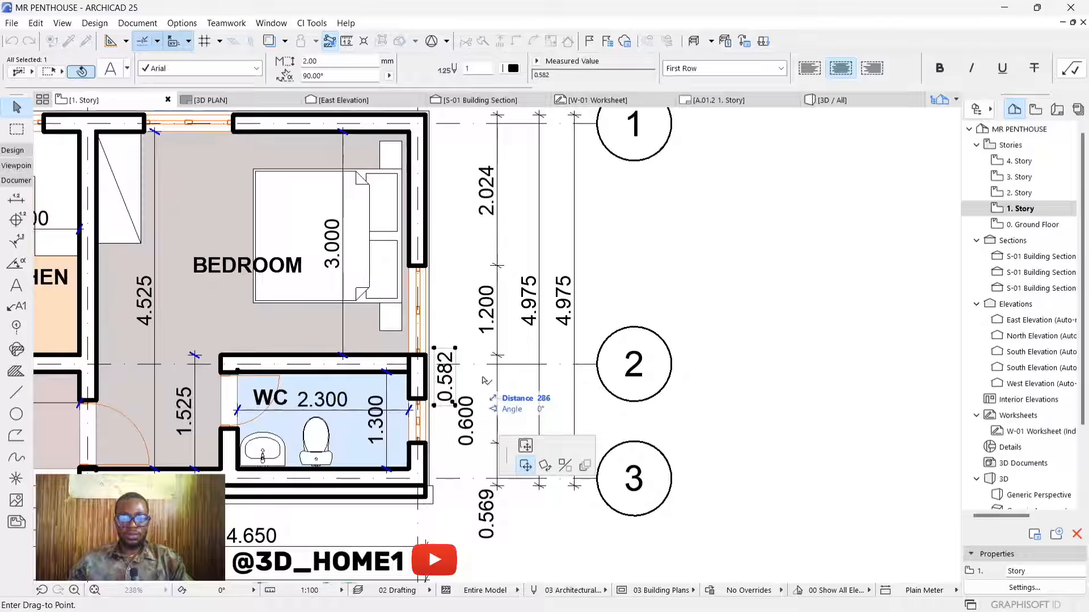
pyautogui.click(513, 378)
pyautogui.press('Escape')
pyautogui.scroll(-5, 496, 380)
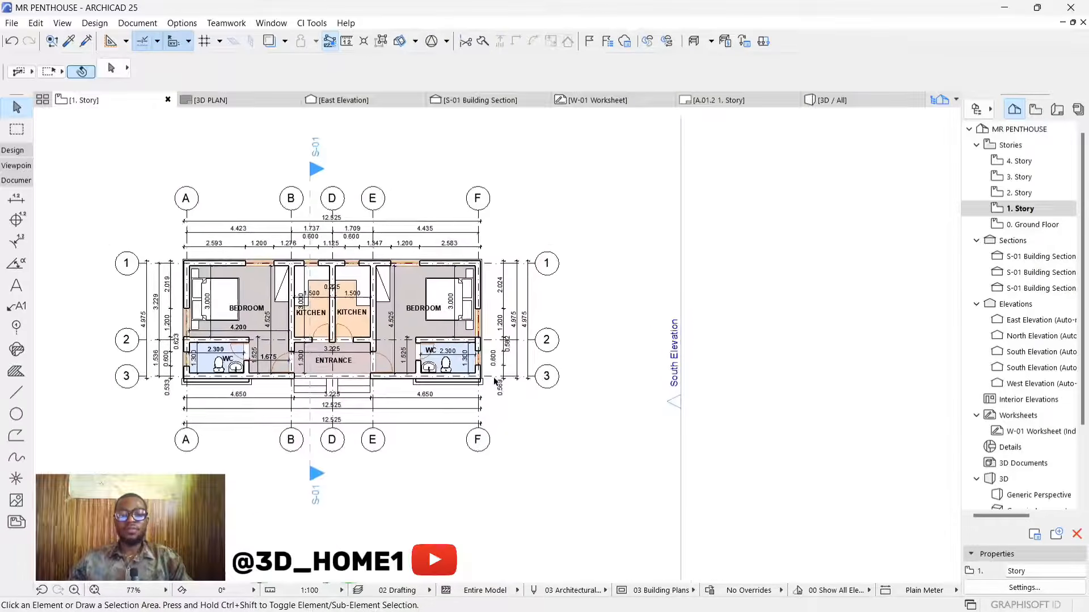
# Step: Examine the dimension chains on all sides of the building for uneven spacing and overlapping text
pyautogui.scroll(5, 493, 370)
pyautogui.scroll(-8, 567, 333)
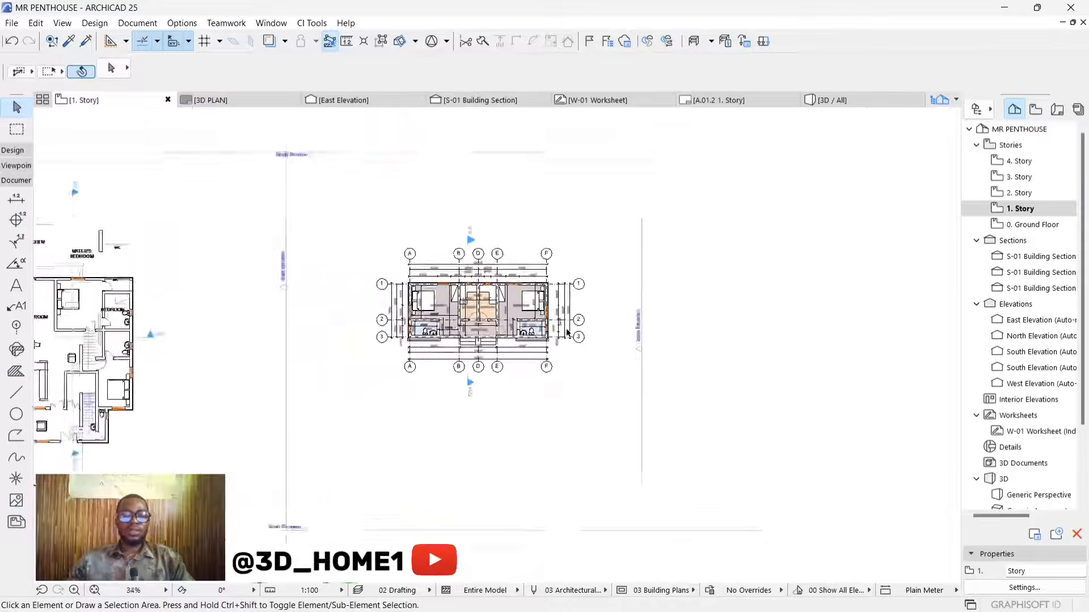
pyautogui.scroll(8, 567, 333)
pyautogui.scroll(3, 541, 261)
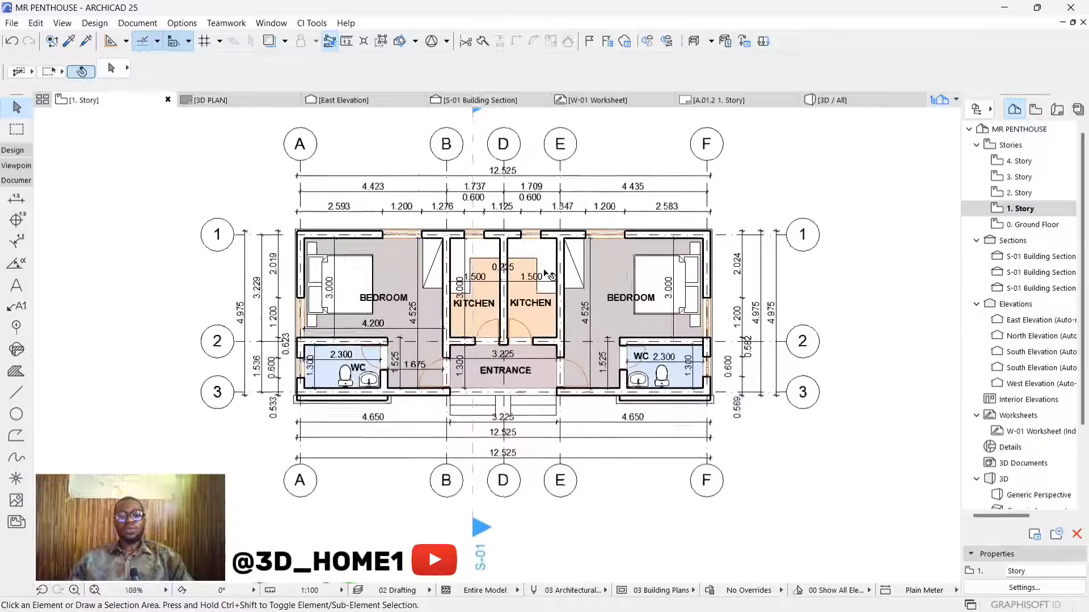
pyautogui.scroll(-2, 541, 267)
pyautogui.scroll(2, 483, 250)
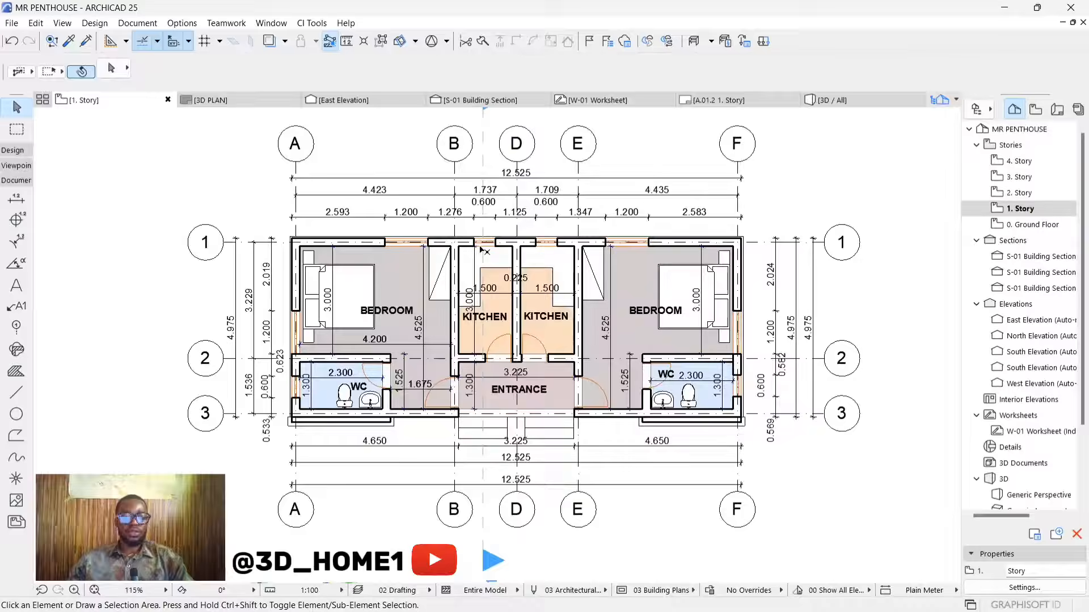
pyautogui.scroll(-3, 480, 248)
pyautogui.scroll(4, 481, 288)
pyautogui.scroll(-4, 480, 289)
pyautogui.scroll(4, 301, 309)
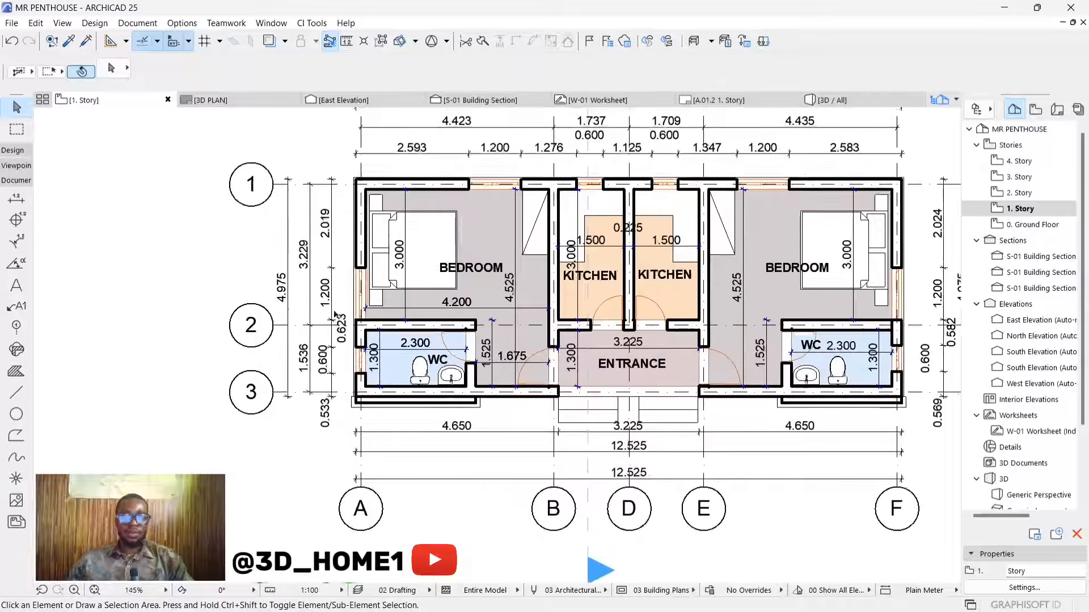
pyautogui.scroll(2, 335, 314)
pyautogui.scroll(-4, 300, 339)
pyautogui.scroll(6, 524, 161)
pyautogui.scroll(-3, 472, 219)
pyautogui.scroll(3, 536, 156)
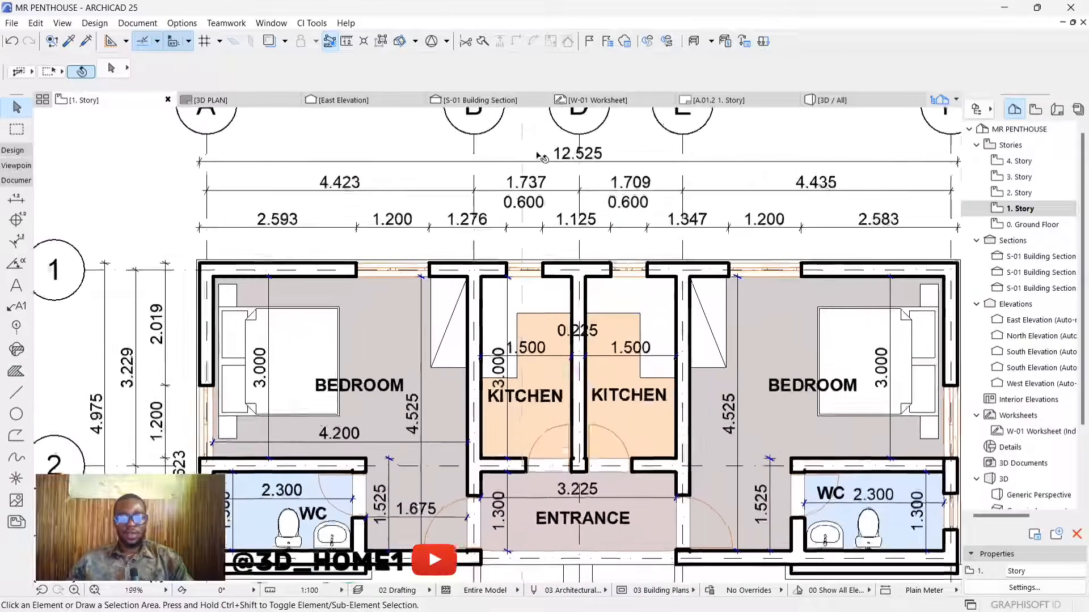
# Step: Move the overall 12.525 chain on the kitchen window side closer to the grid dimension chain, away from the grid bubbles
pyautogui.scroll(1, 541, 157)
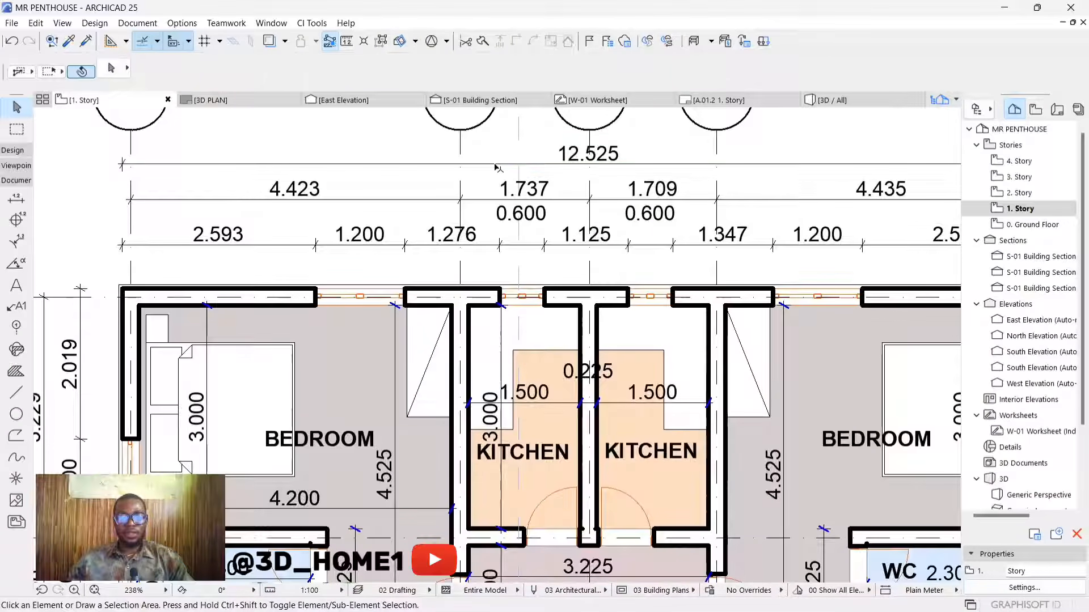
pyautogui.moveTo(493, 169); pyautogui.dragTo(494, 177)
pyautogui.moveTo(492, 177); pyautogui.dragTo(484, 203)
pyautogui.click(491, 190)
pyautogui.click(484, 207)
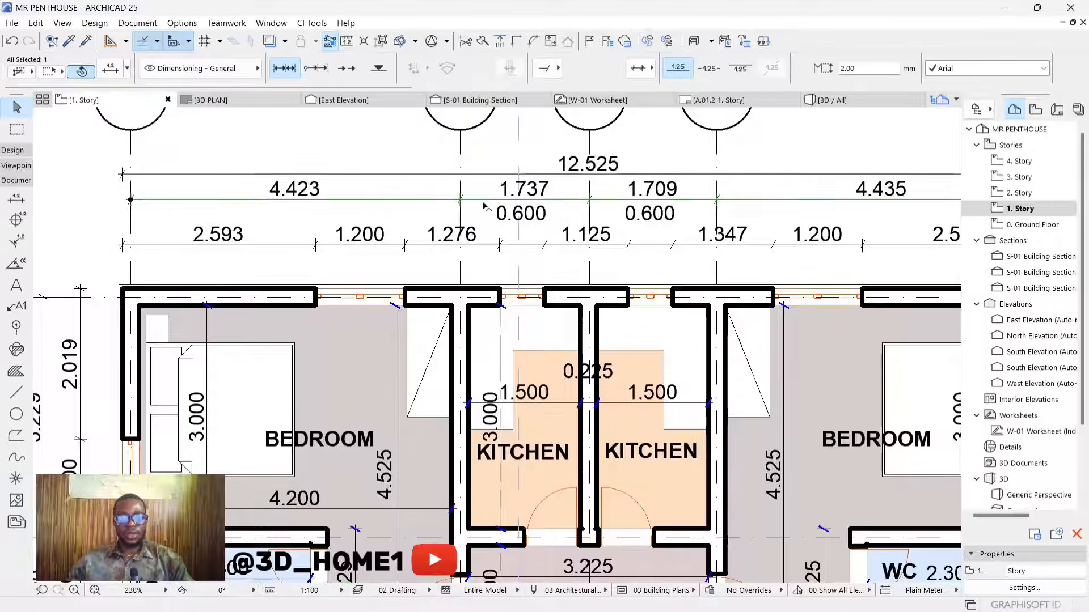
# Step: Review the whole plan with its exterior and grid dimension chains on all four sides
pyautogui.scroll(-9, 487, 203)
pyautogui.scroll(2, 596, 356)
pyautogui.scroll(1, 516, 324)
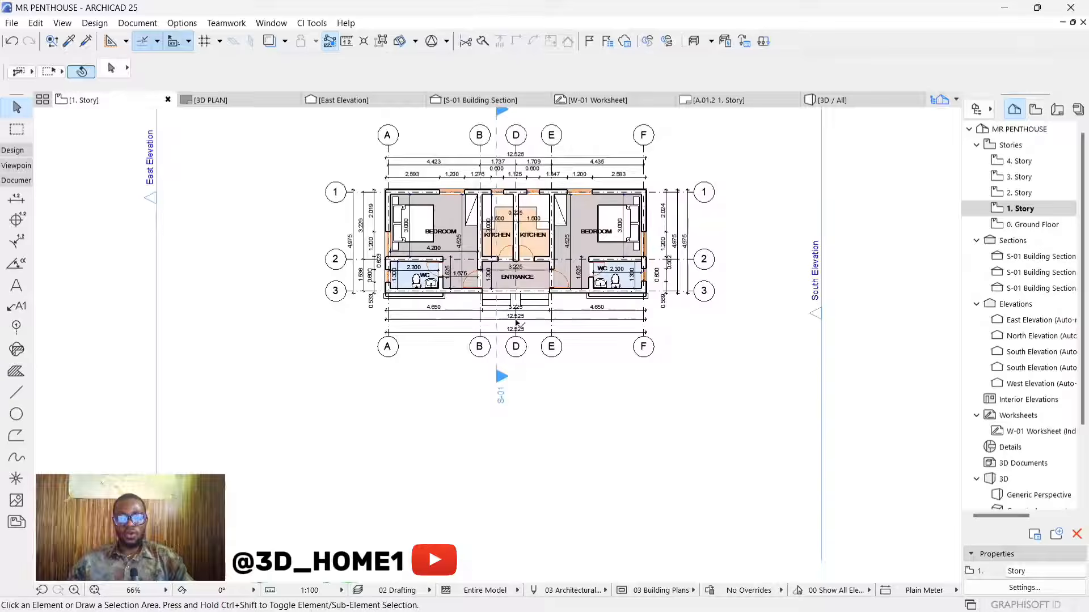
pyautogui.scroll(-3, 493, 250)
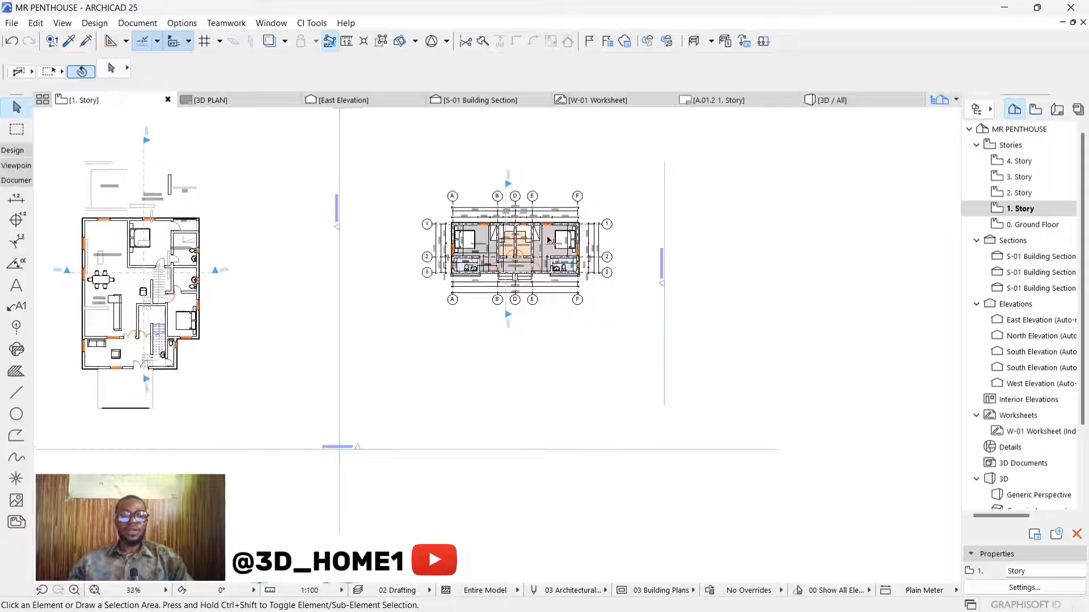
pyautogui.scroll(3, 512, 216)
pyautogui.scroll(-1, 510, 216)
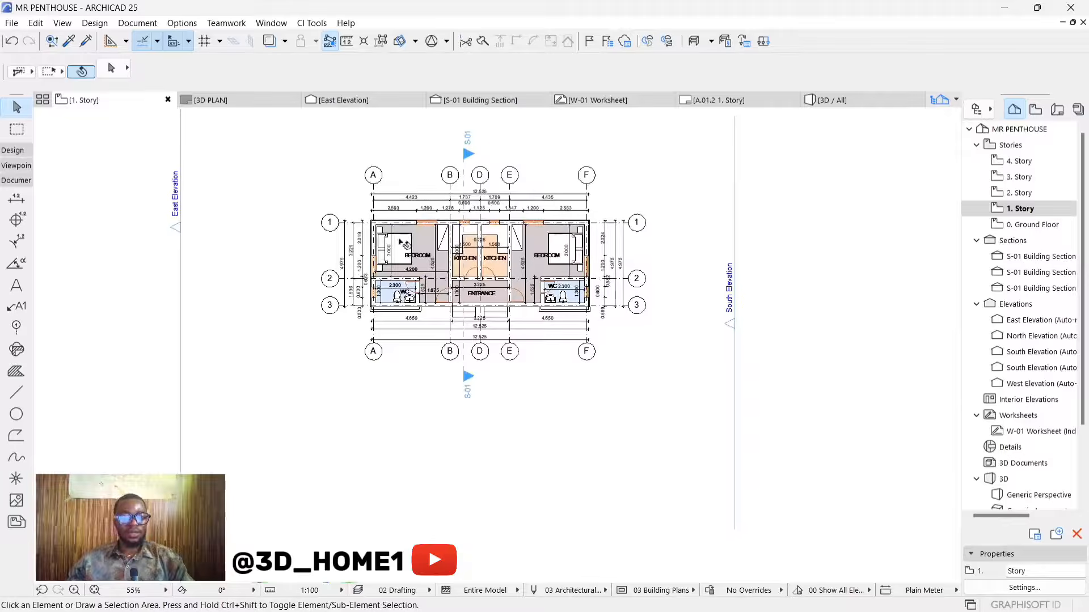
pyautogui.scroll(2, 561, 271)
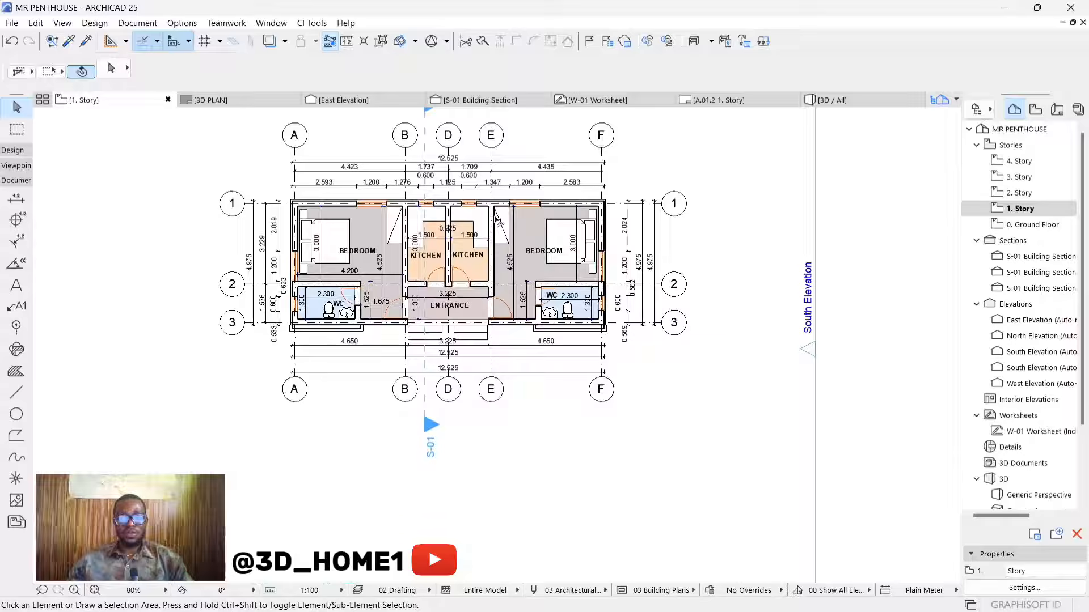
pyautogui.scroll(-2, 510, 249)
pyautogui.scroll(2, 482, 232)
pyautogui.scroll(-2, 454, 224)
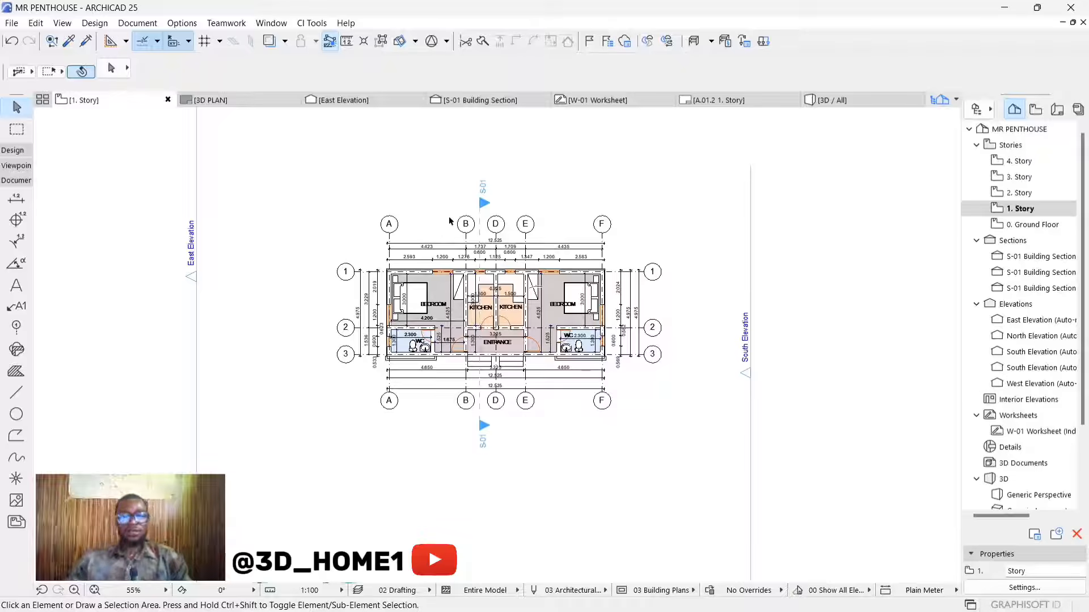
pyautogui.scroll(2, 453, 238)
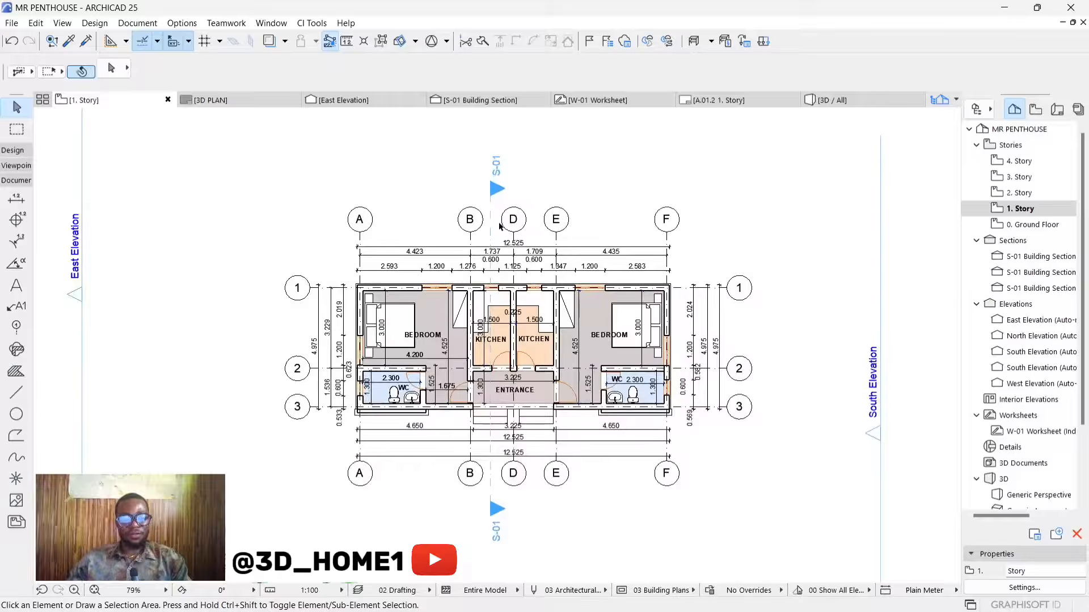
pyautogui.scroll(-1, 462, 272)
pyautogui.scroll(3, 474, 314)
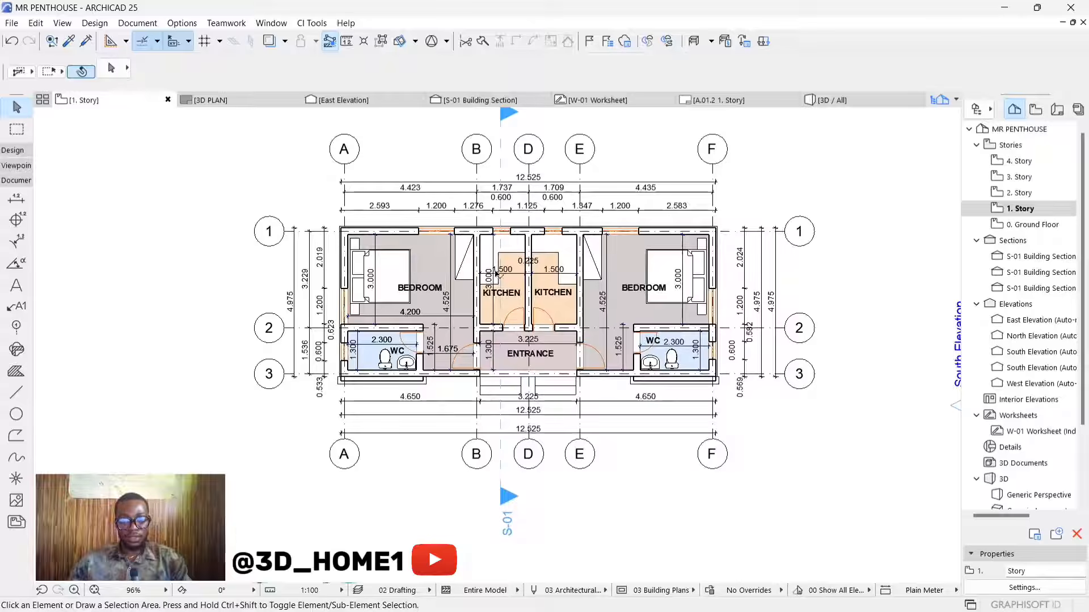
pyautogui.scroll(-3, 516, 254)
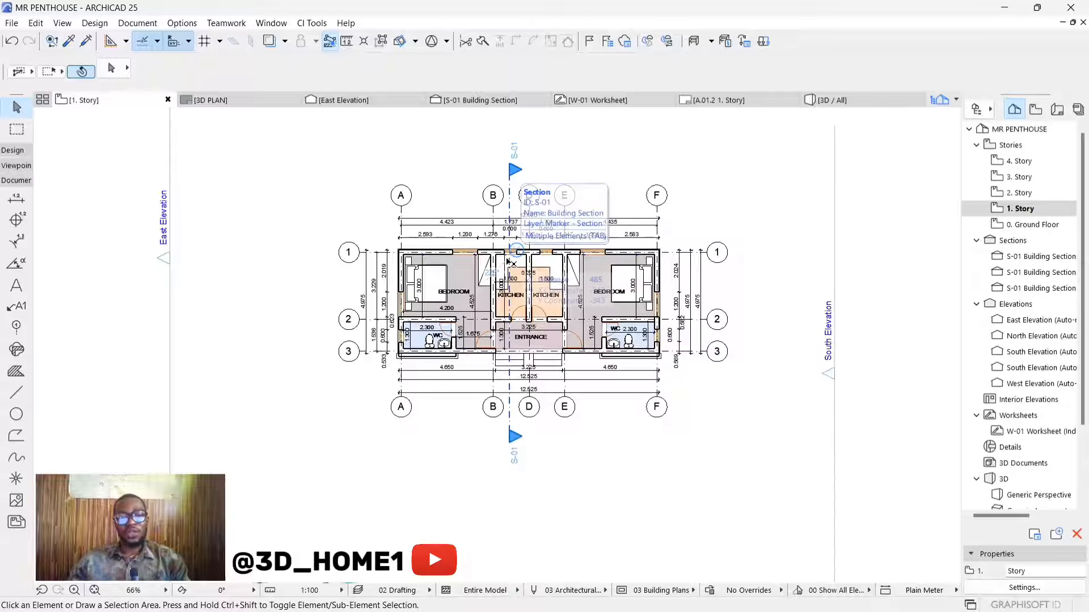
pyautogui.scroll(3, 502, 240)
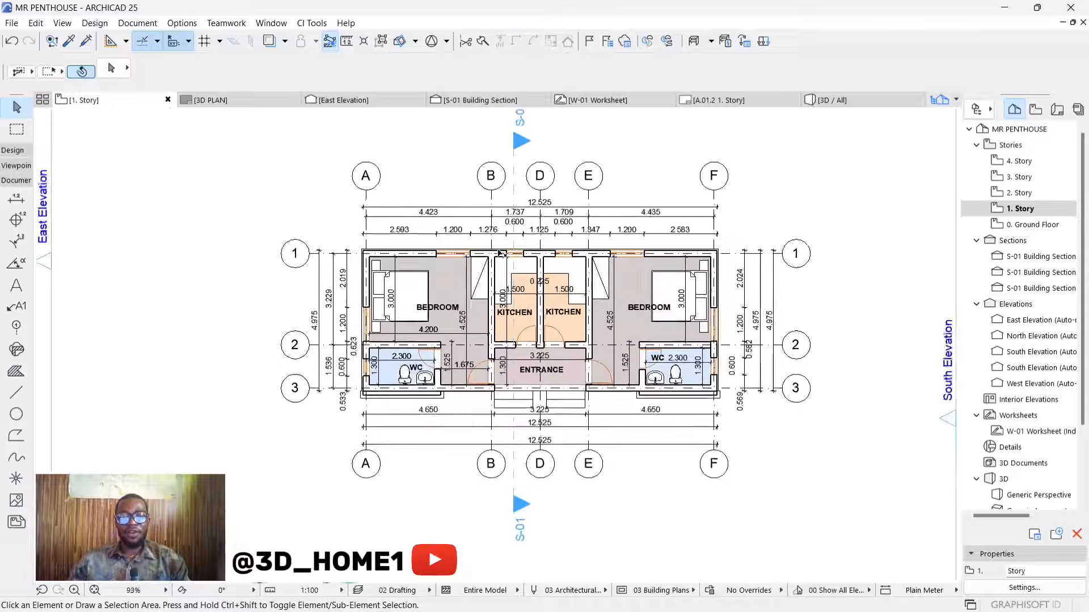